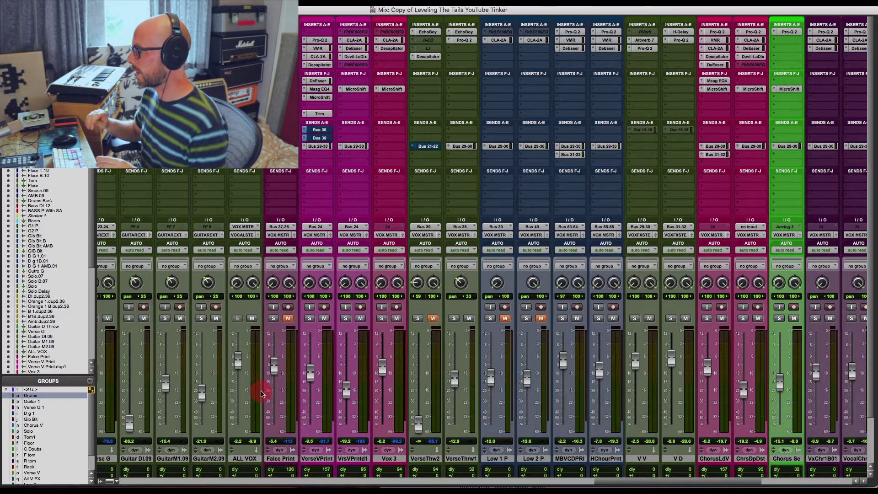
Play the selected verse vocal section and audition the VerseVPrint and VrsVPrntd1 tracks in solo
key(super+equal)
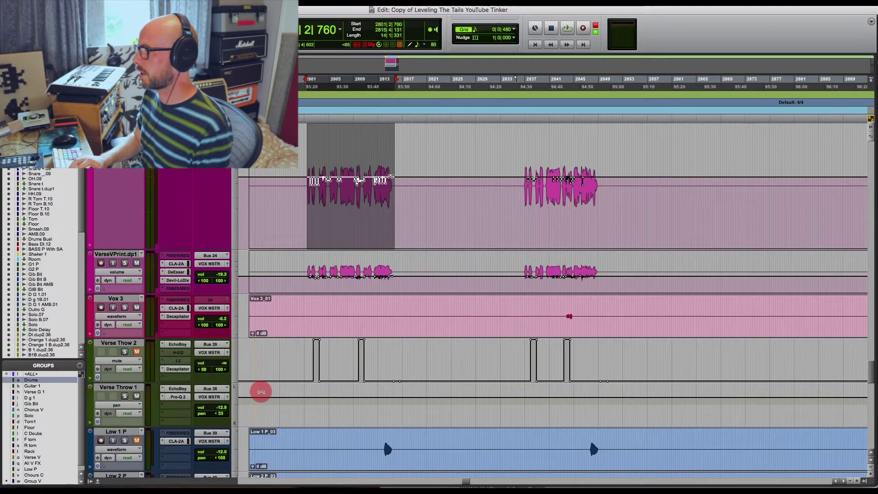
key(space)
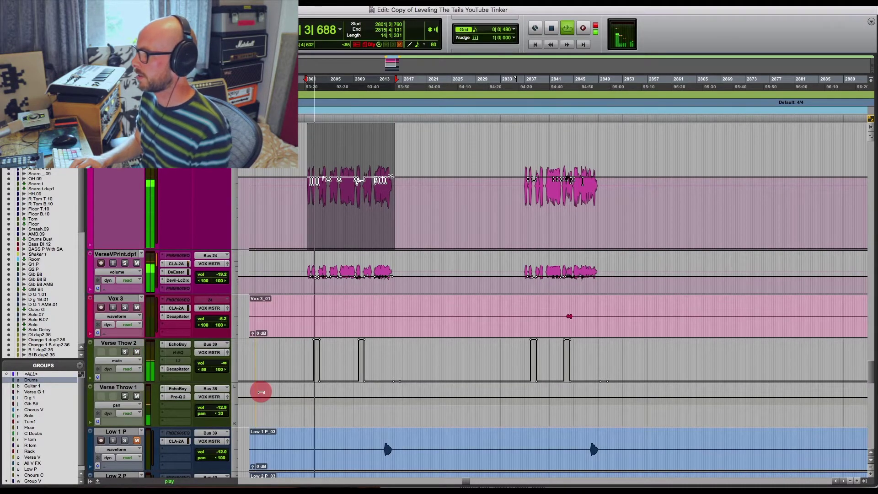
key(super+equal)
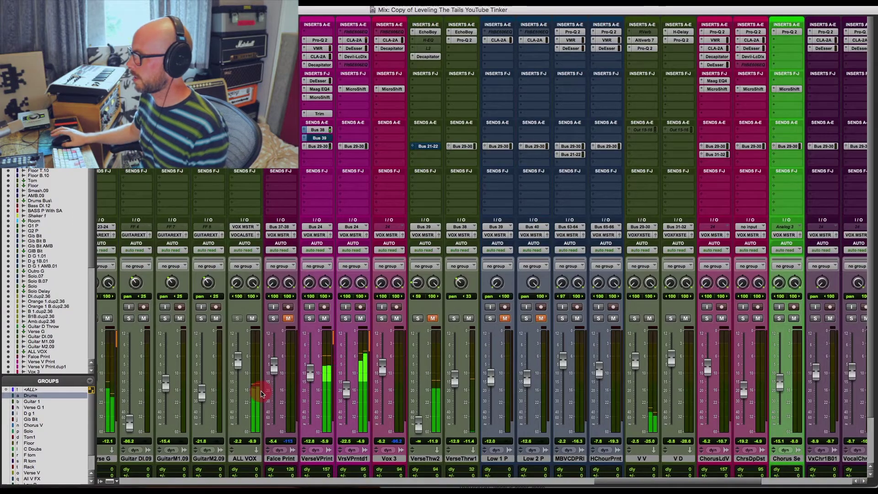
click(310, 320)
drag(309, 323, 346, 330)
click(311, 319)
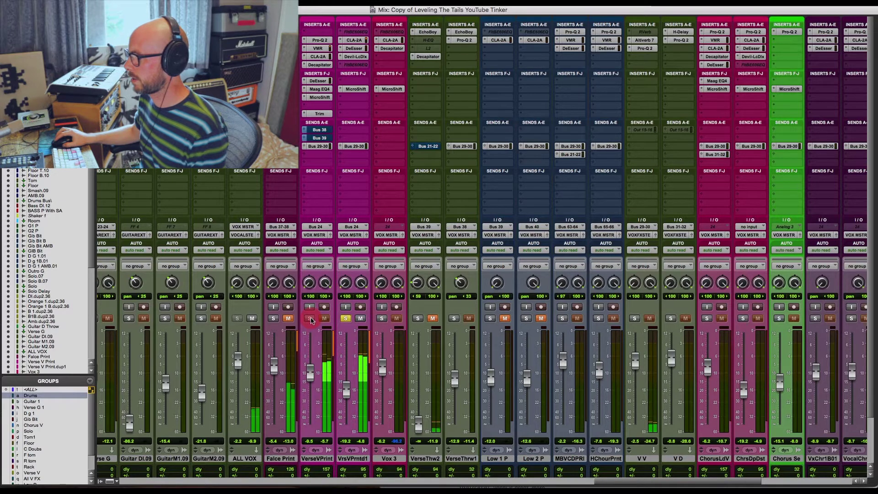
click(310, 319)
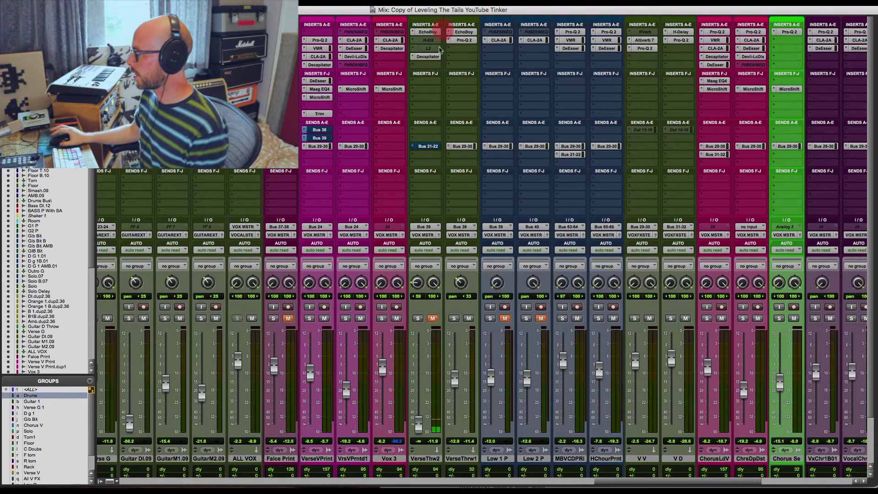
Make the VerseThrw1 track inactive in the mixer
click(465, 458)
right_click(468, 459)
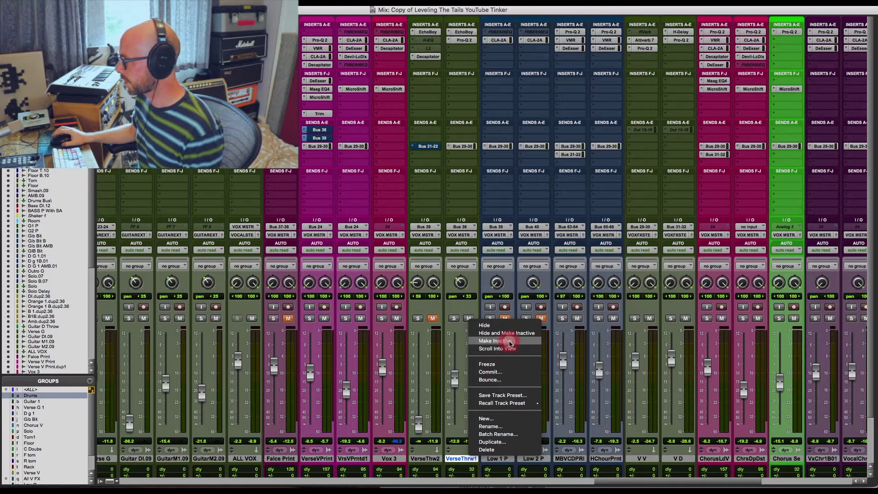
click(510, 349)
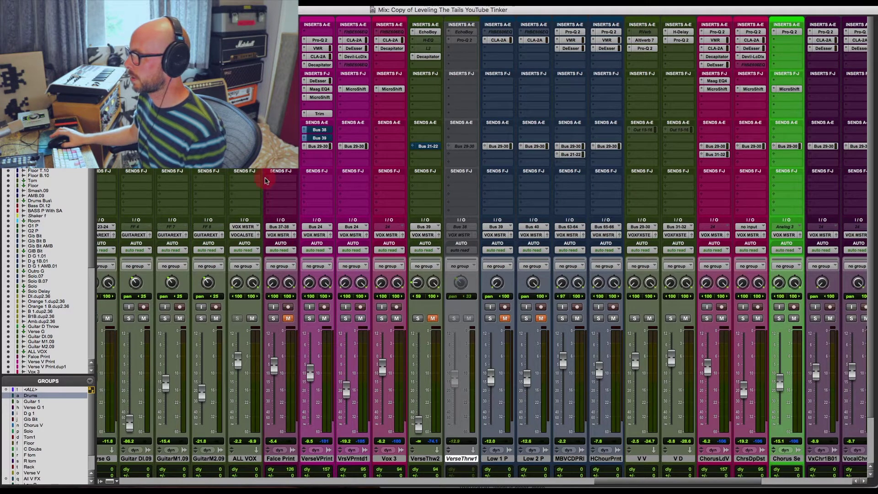
Unmute and solo the Falce Print track, and select its first pair of phrases from about bar 2806 to 2815
click(289, 318)
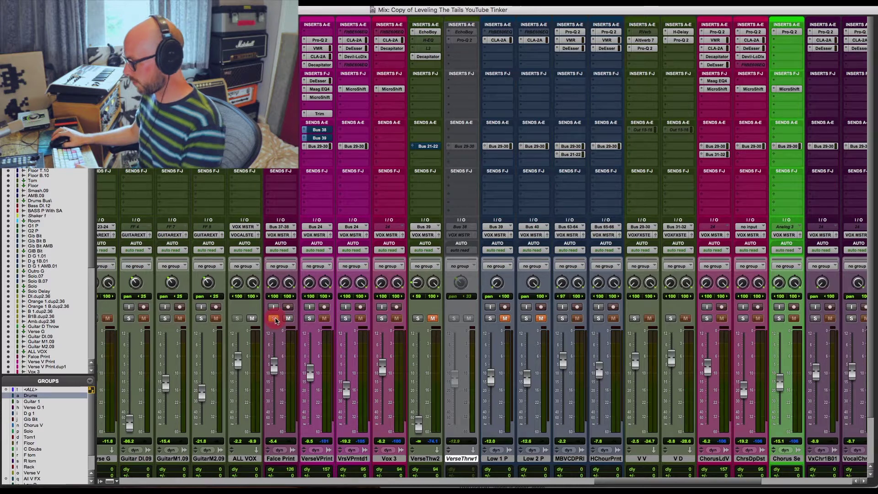
key(super+equal)
click(323, 209)
scroll(351, 260, up, 3)
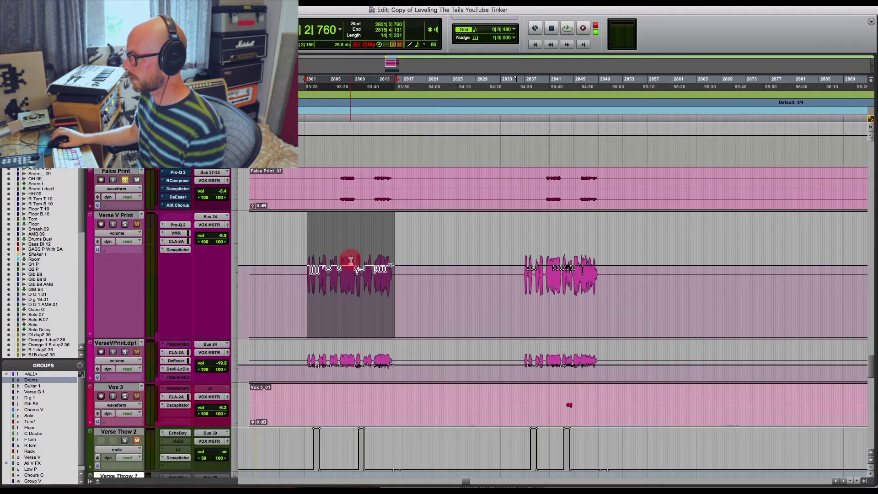
drag(338, 188, 394, 192)
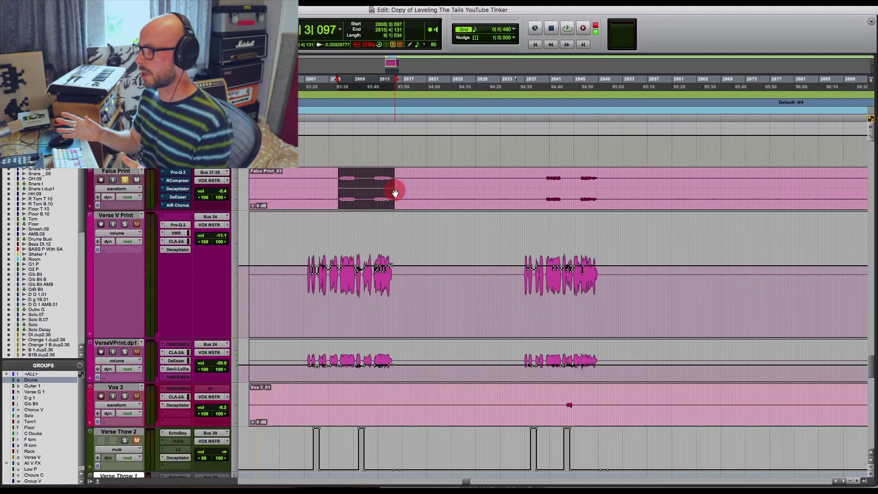
Select only the first Falce Print phrase, from about bar 2806 to 2809, and listen to it in solo
key(ctrl+bracketright)
key(ctrl+bracketright)
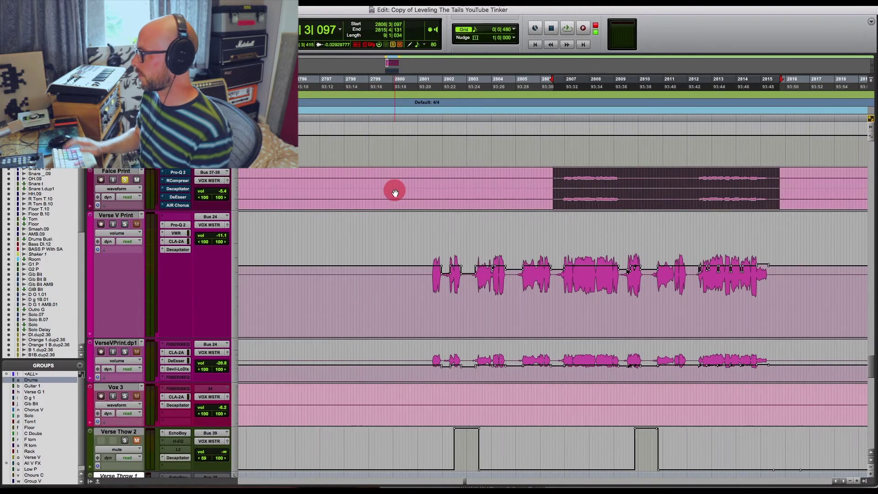
scroll(417, 212, right, 5)
drag(322, 178, 382, 178)
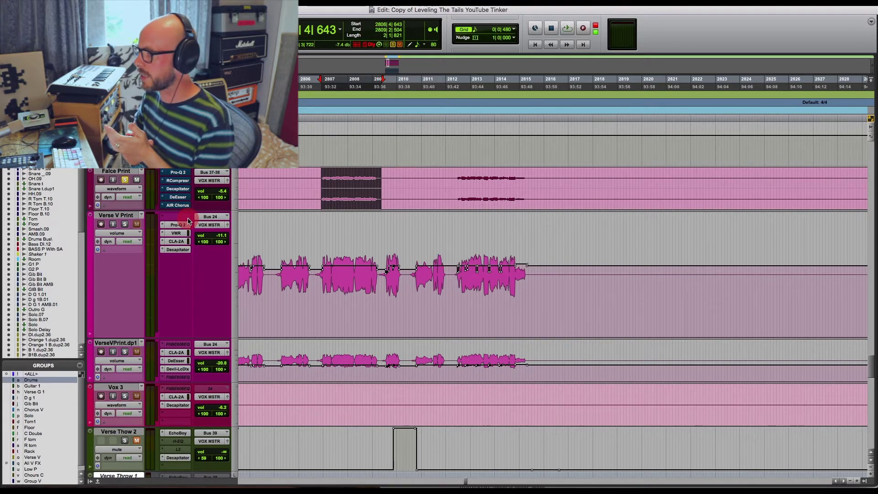
click(490, 257)
key(space)
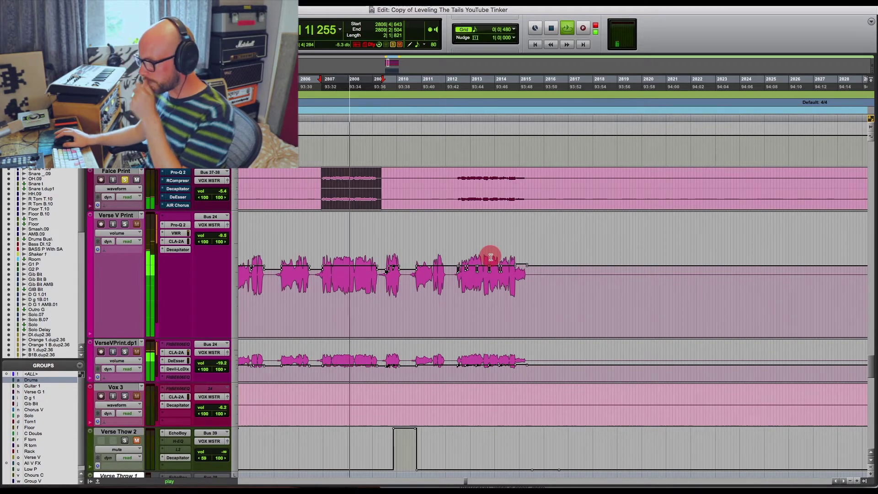
click(467, 182)
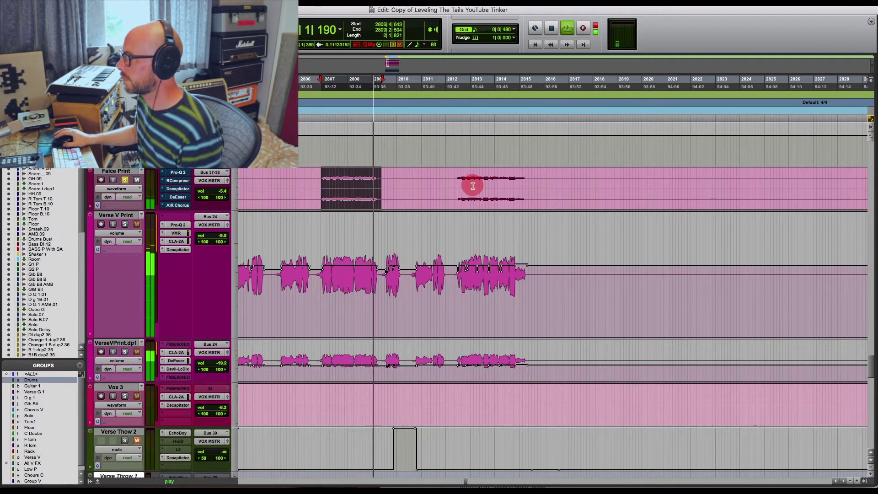
key(space)
Select the second Falce Print phrase, from about bar 2812 to 2815, and listen to it in solo
drag(456, 177, 534, 179)
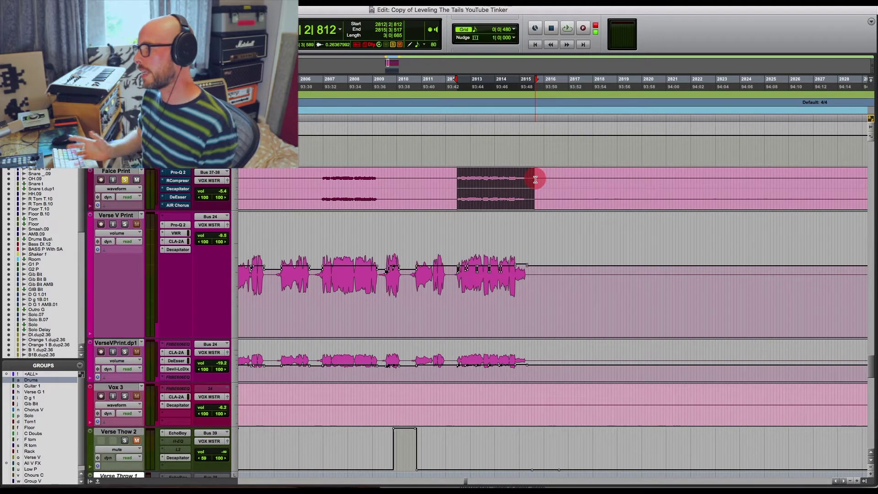
key(space)
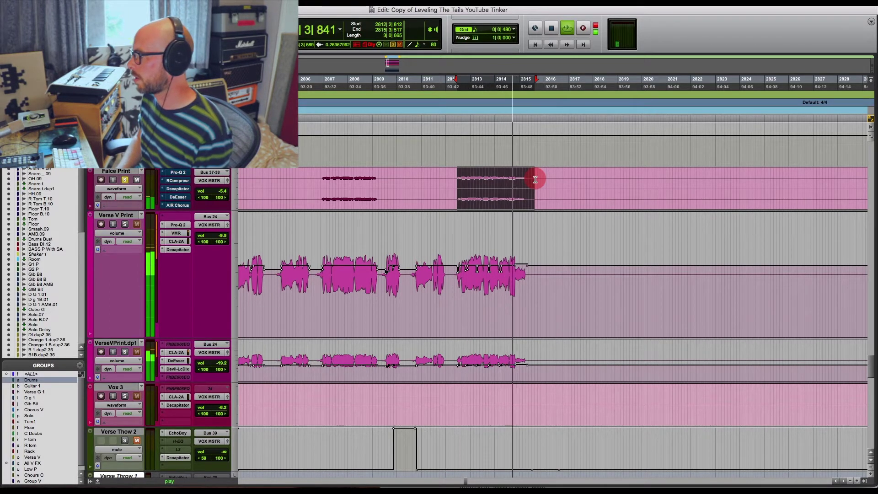
key(space)
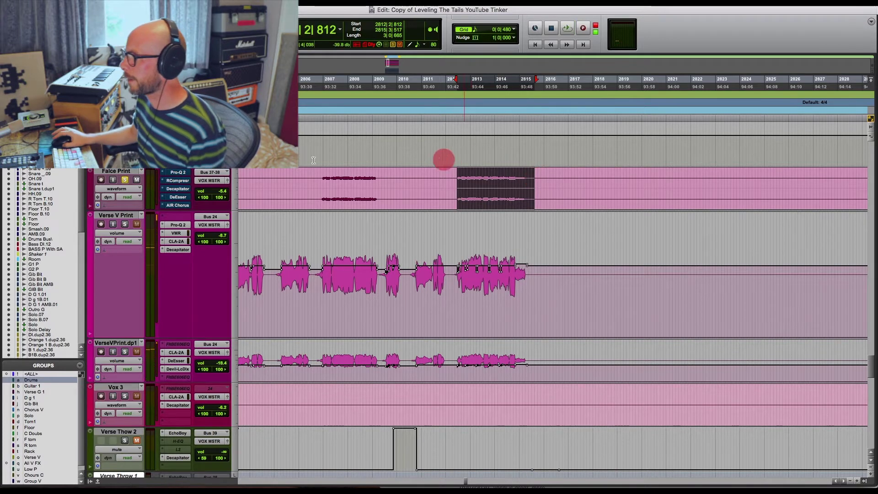
Select both Falce Print phrases, take the track out of solo and raise its volume to +2.8 dB during playback
drag(318, 178, 529, 178)
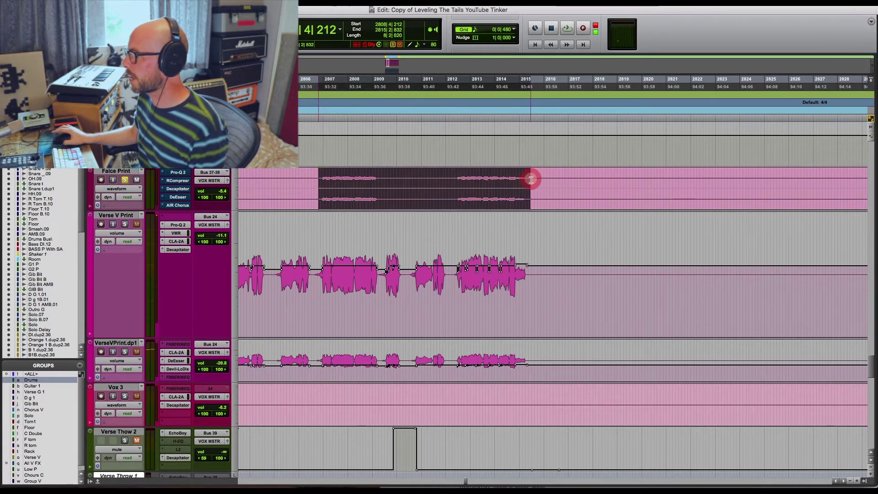
key(super+equal)
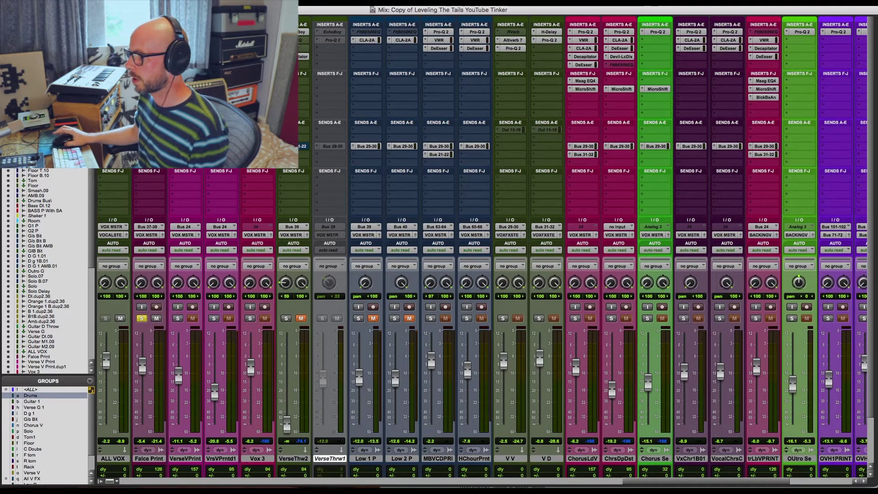
click(141, 318)
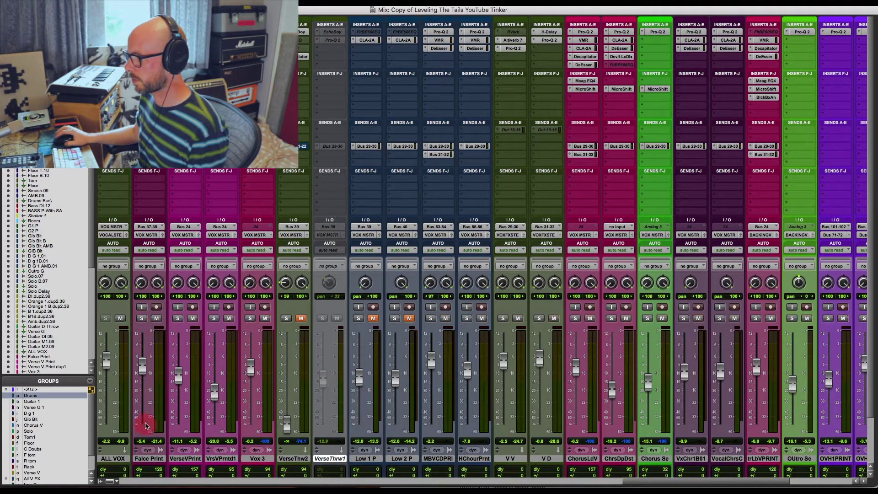
drag(143, 365, 143, 353)
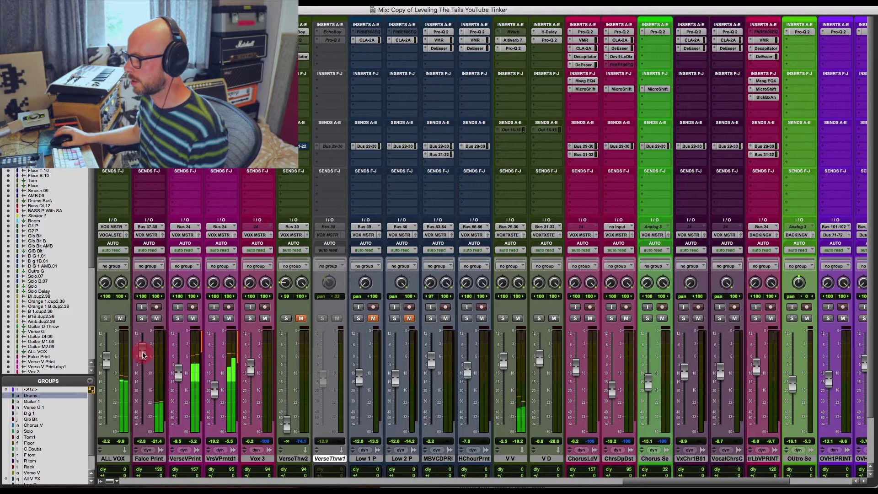
key(super+equal)
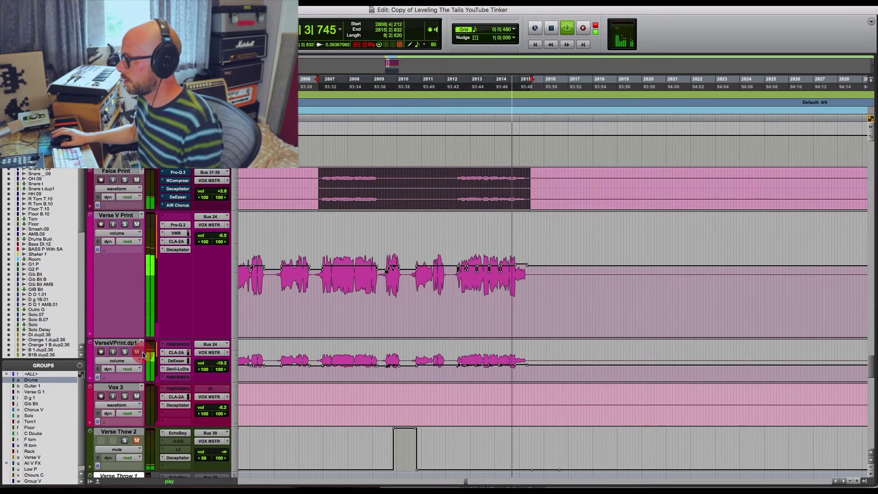
key(space)
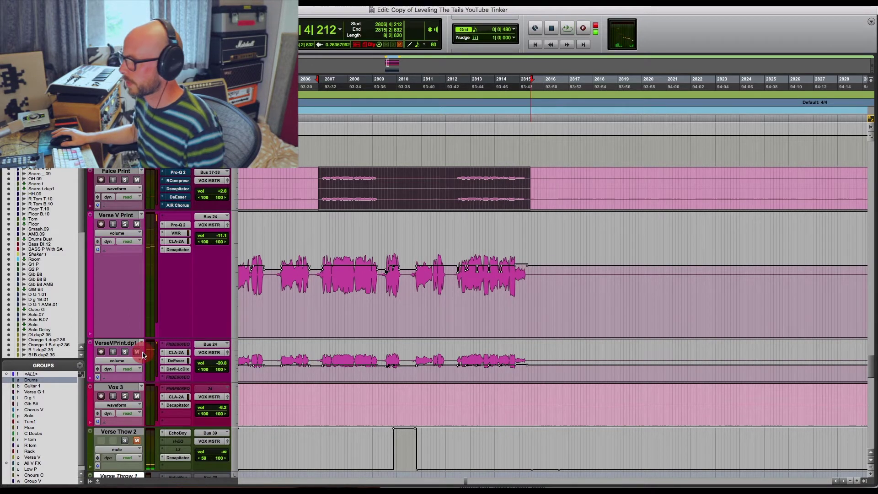
Open the Pro-Q 2 equalizer on the Falce Print track, take it out of bypass and close it
click(403, 286)
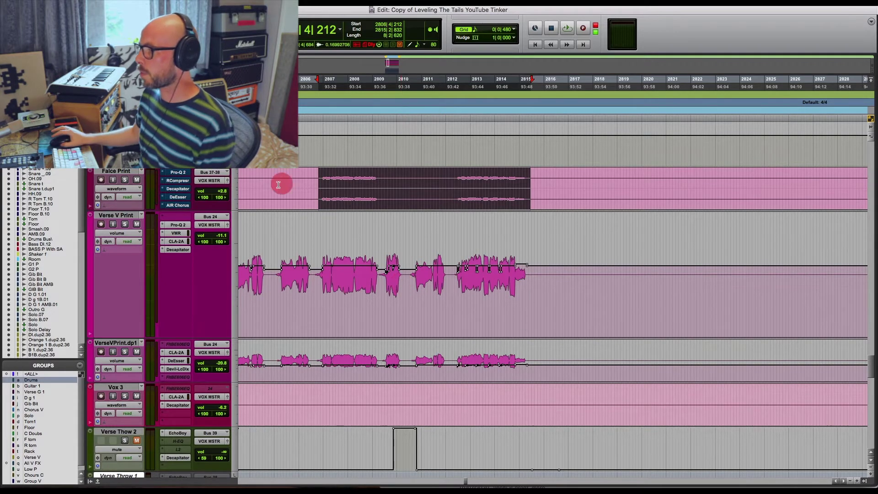
click(182, 176)
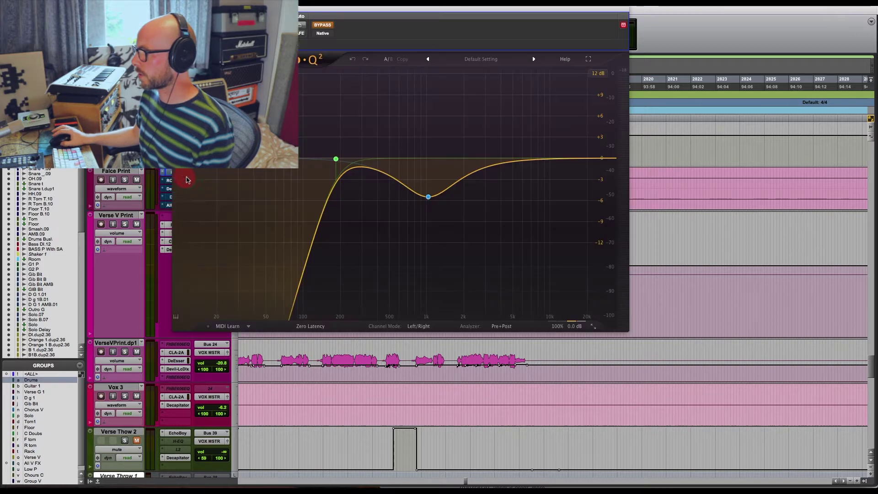
click(323, 25)
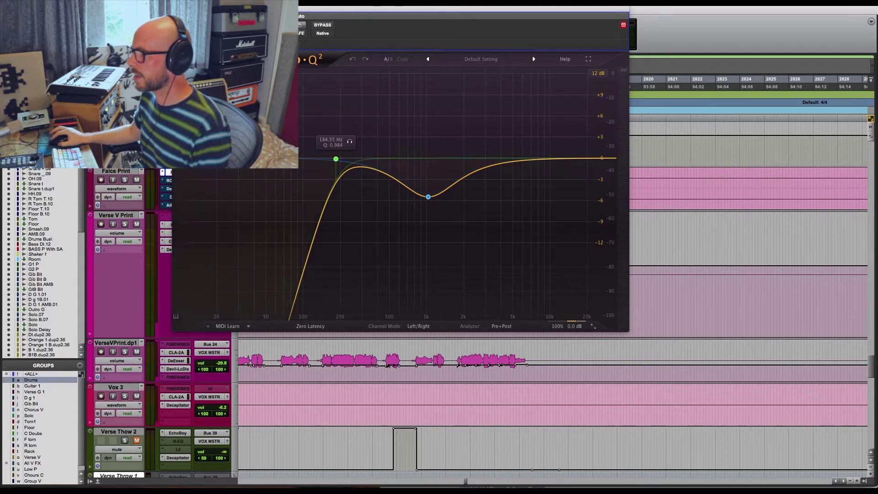
key(super+w)
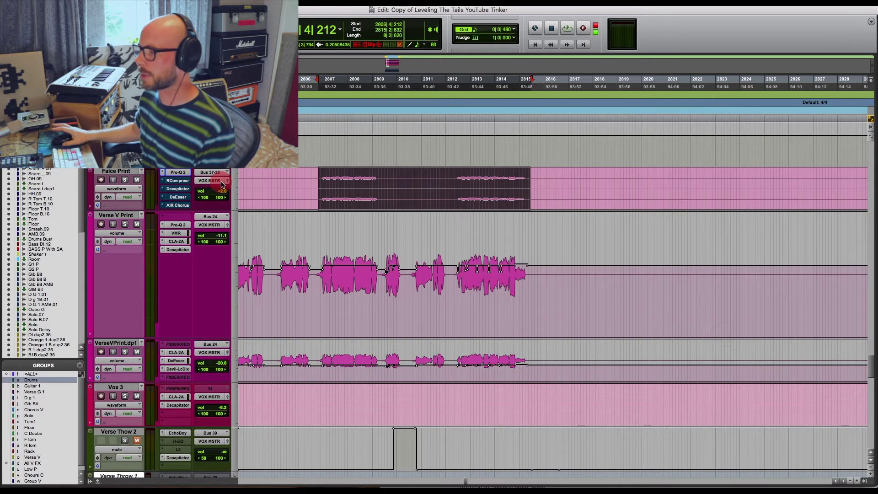
Open the RCompressor on the Falce Print track, take it out of bypass and move its window clear of the selected phrases
click(252, 185)
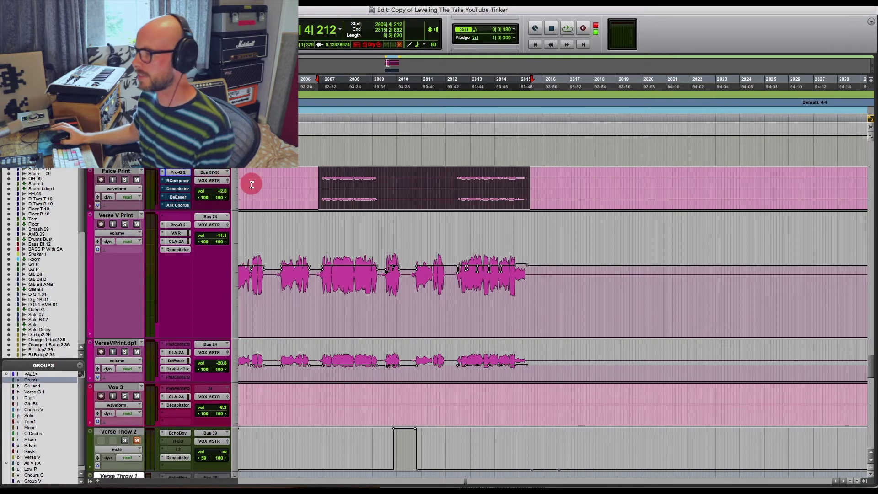
click(182, 183)
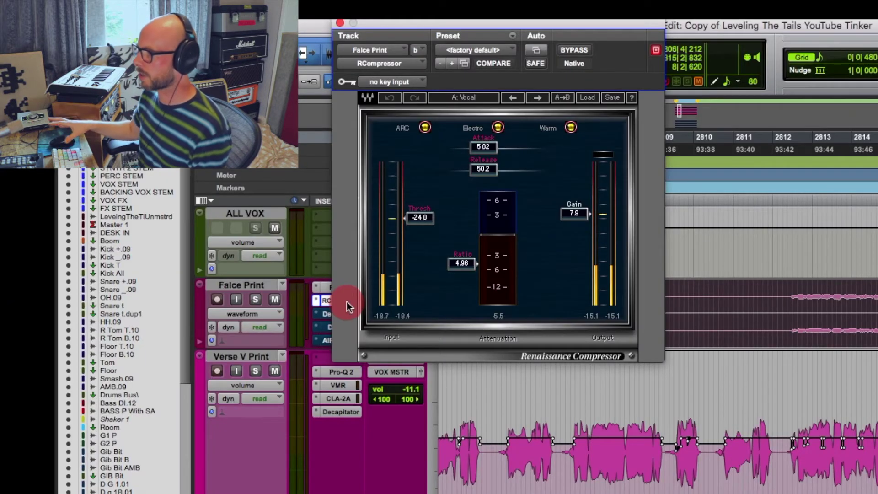
click(436, 128)
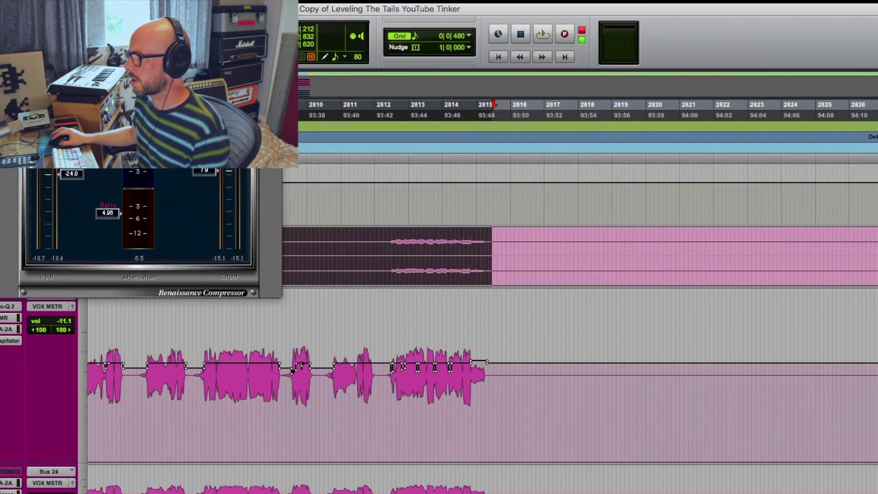
drag(402, 25, 877, 32)
click(329, 254)
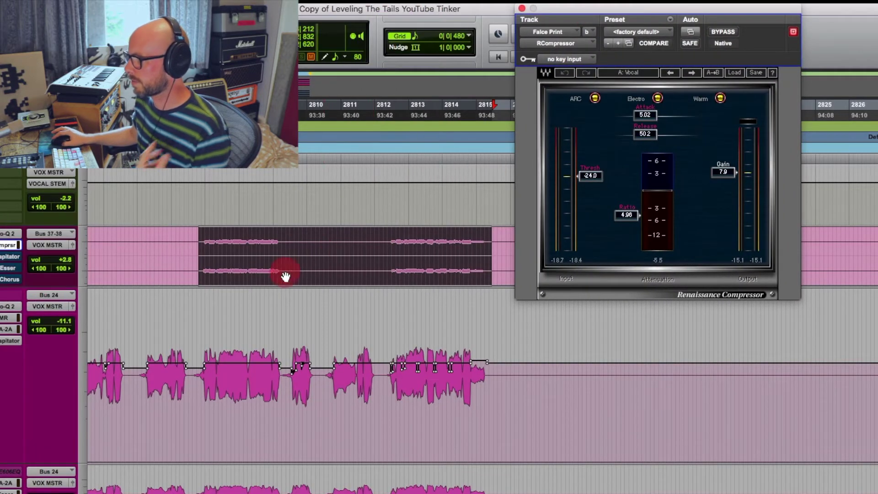
Play the selected phrases and compare the Falce Print sound with the RCompressor bypassed and active
click(722, 31)
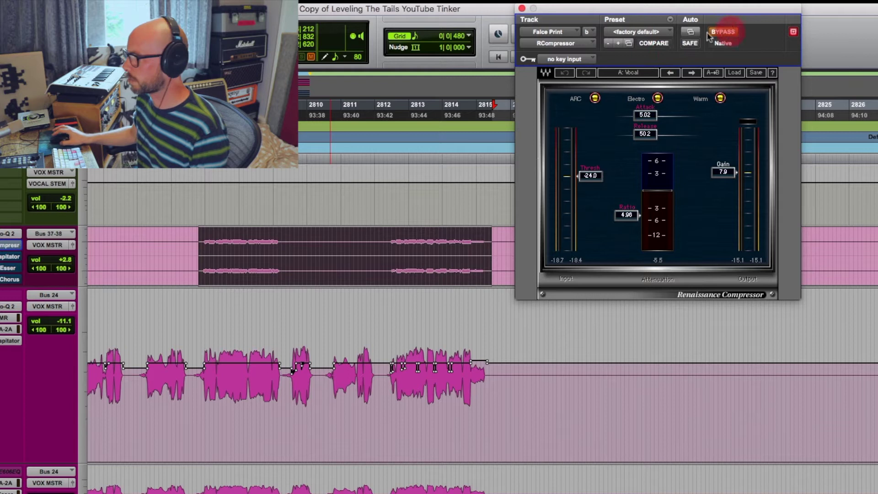
click(497, 306)
key(space)
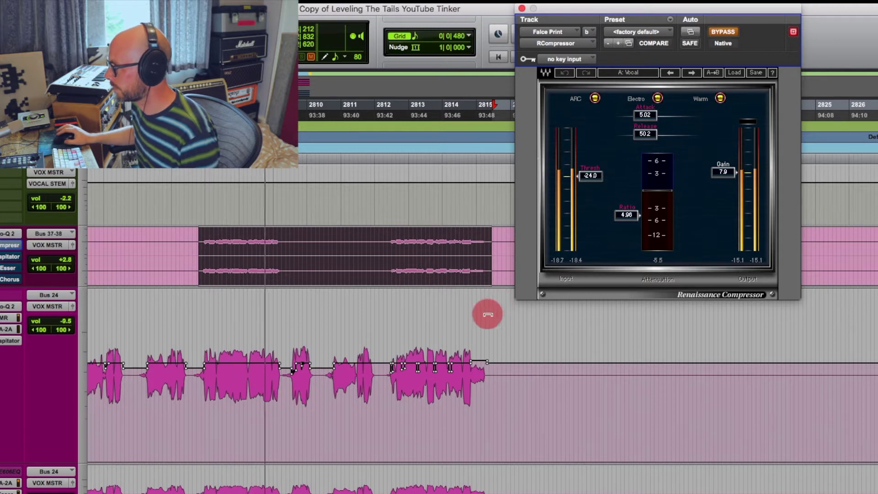
click(725, 33)
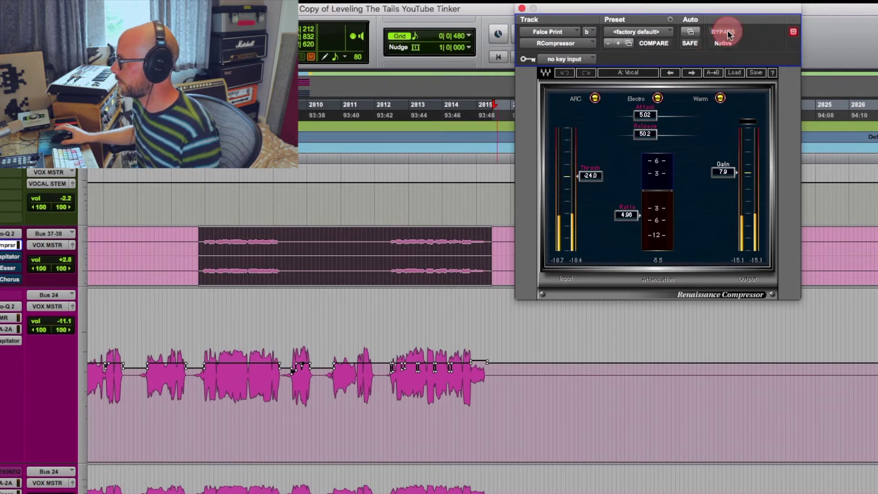
click(725, 33)
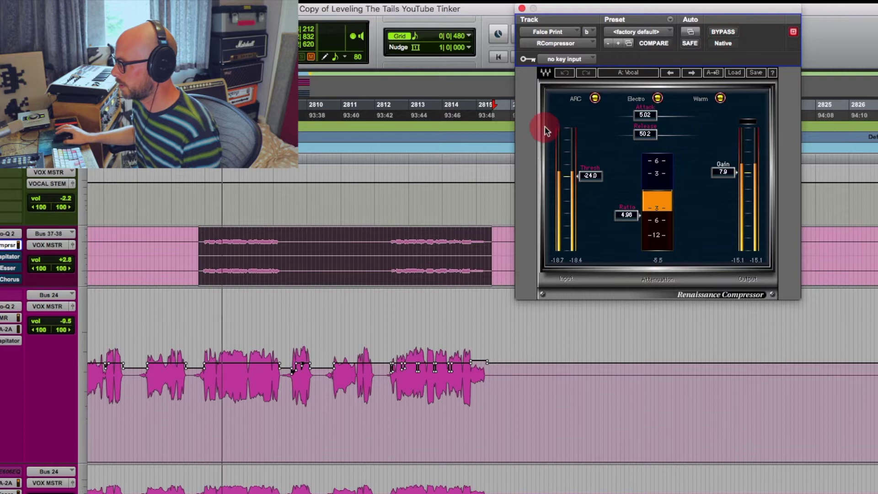
Set the RCompressor's output gain to 7.7 and play the second Falce Print phrase
drag(721, 171, 721, 175)
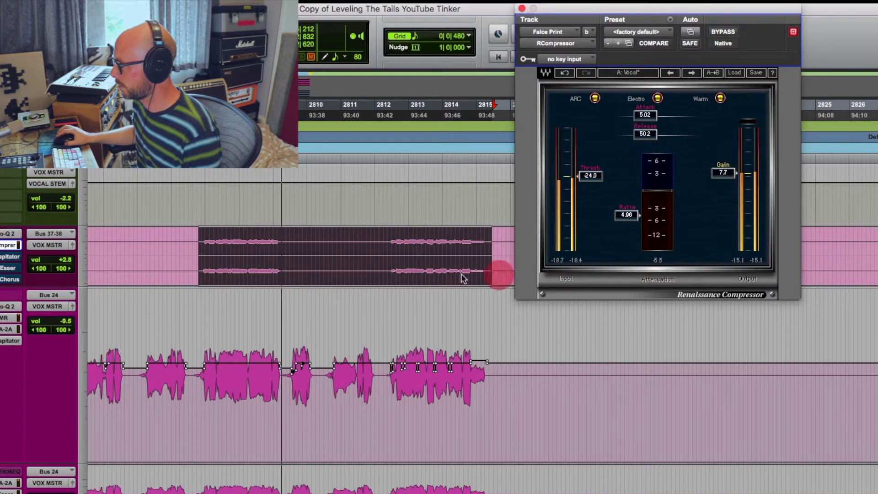
click(388, 234)
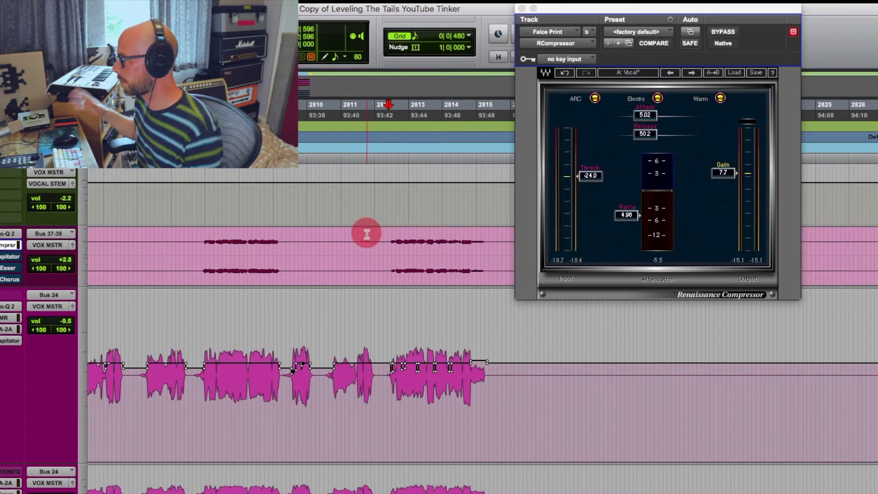
key(space)
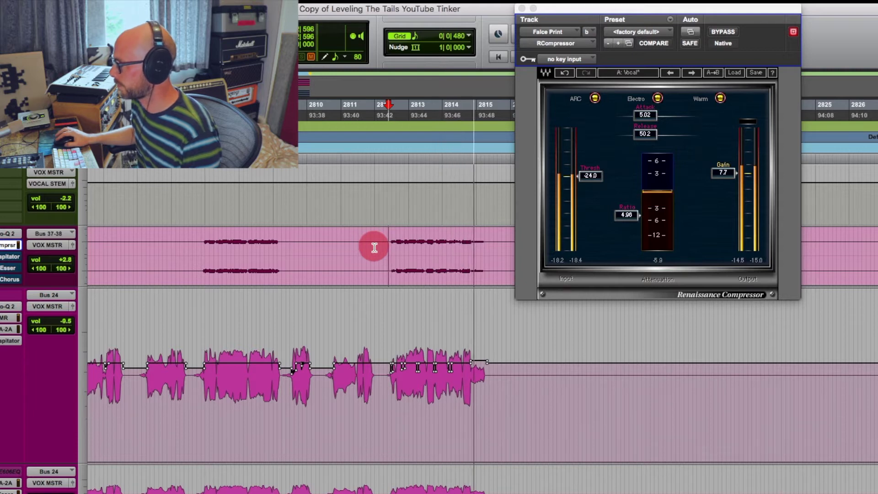
key(space)
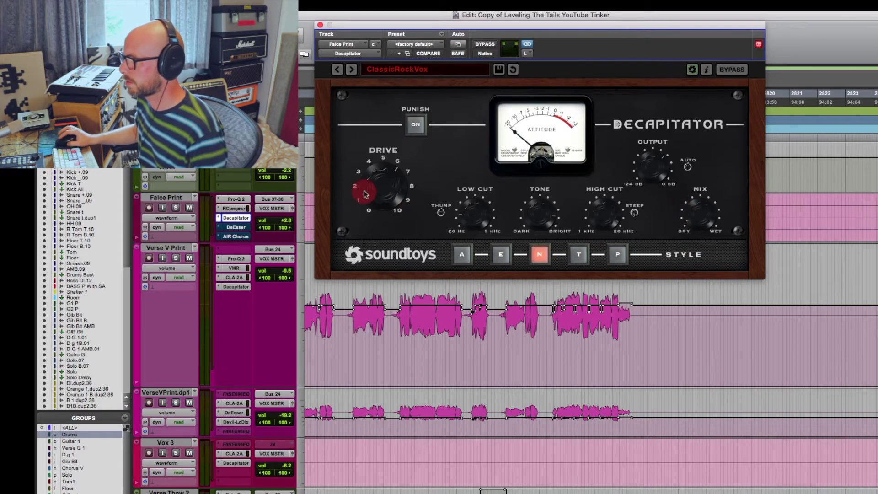
Compare Falce Print with Decapitator bypassed and active during playback, leaving it active with its Mix slightly adjusted
click(481, 46)
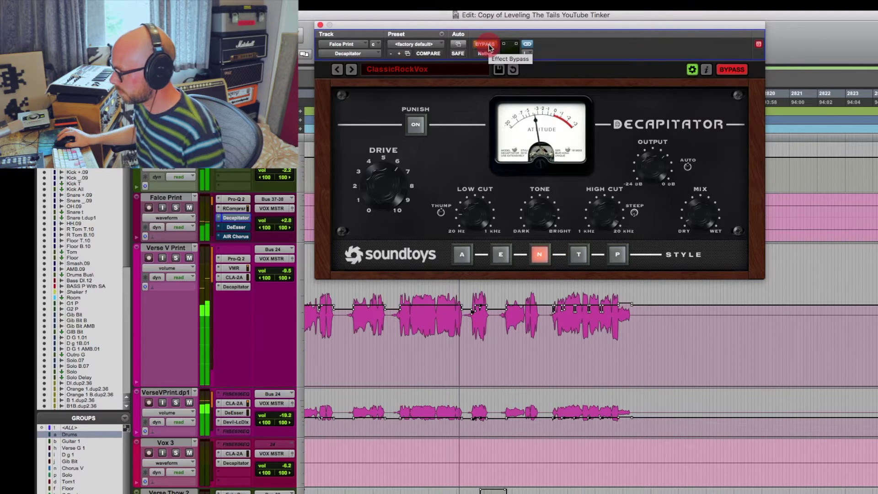
click(486, 45)
drag(704, 211, 701, 212)
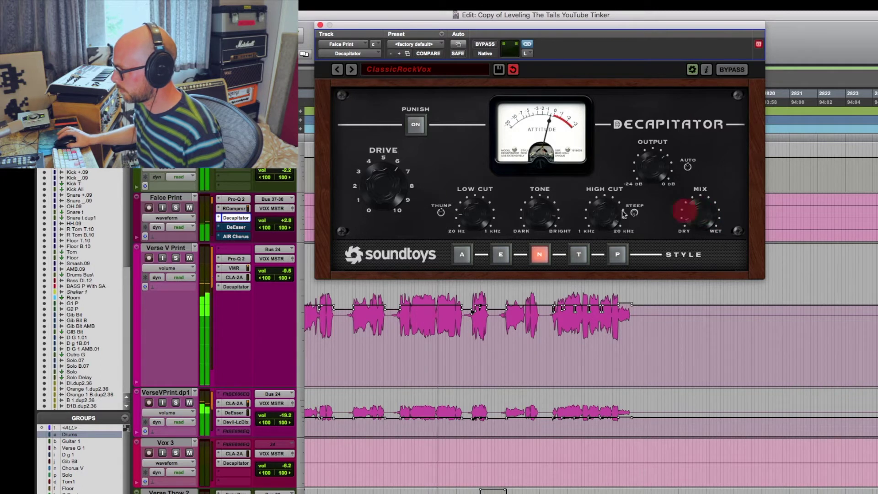
click(320, 28)
click(384, 139)
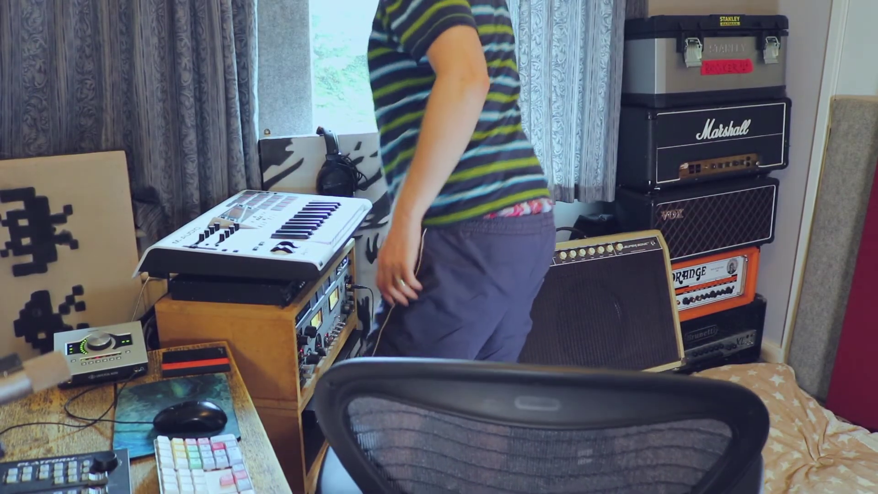
click(405, 220)
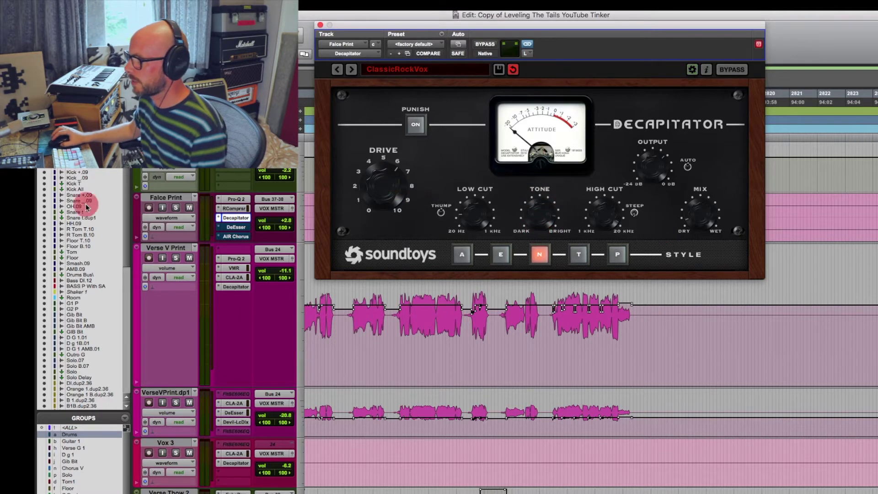
Solo Falce Print, move the Decapitator window clear of the selected first phrase, play it back and close the plug-in
click(176, 208)
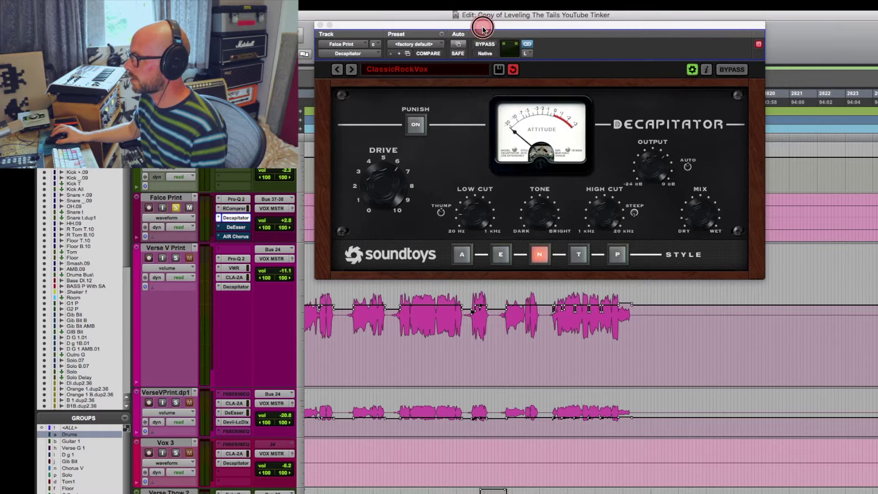
drag(483, 28, 671, 28)
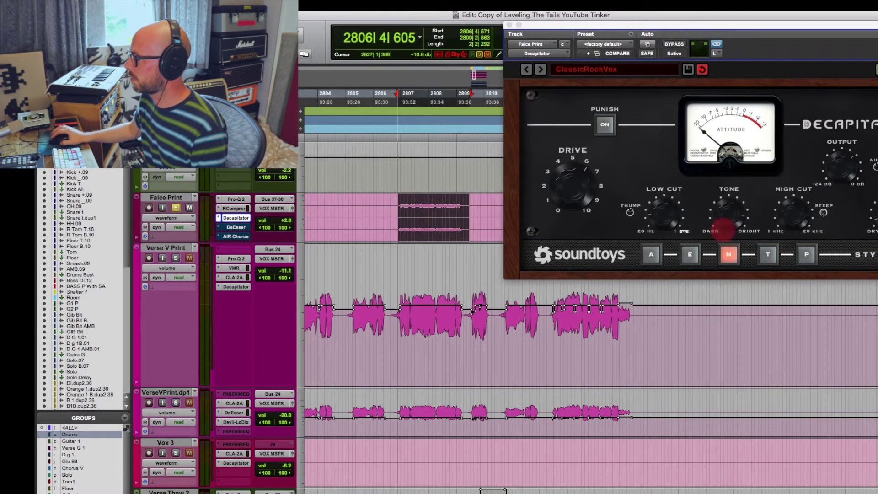
click(722, 230)
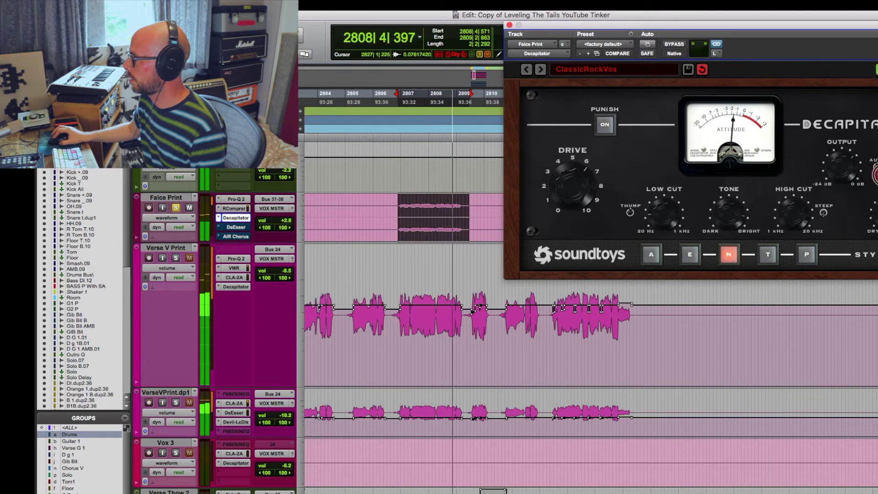
key(space)
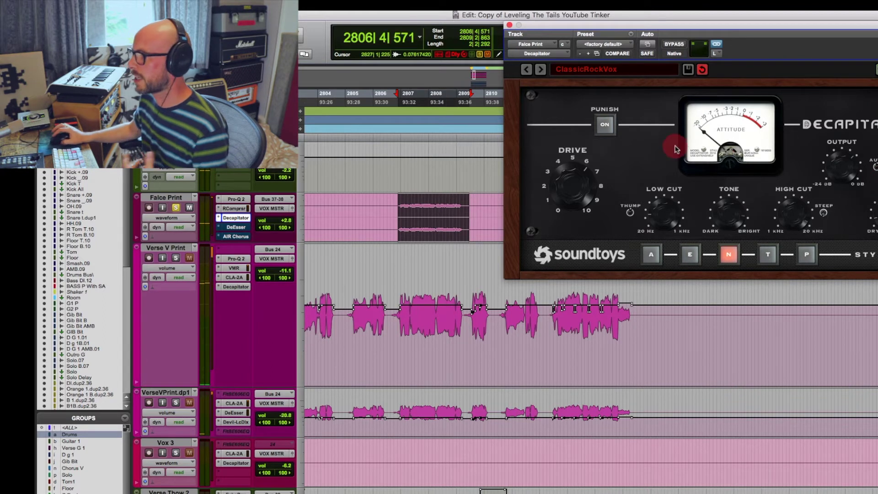
click(508, 25)
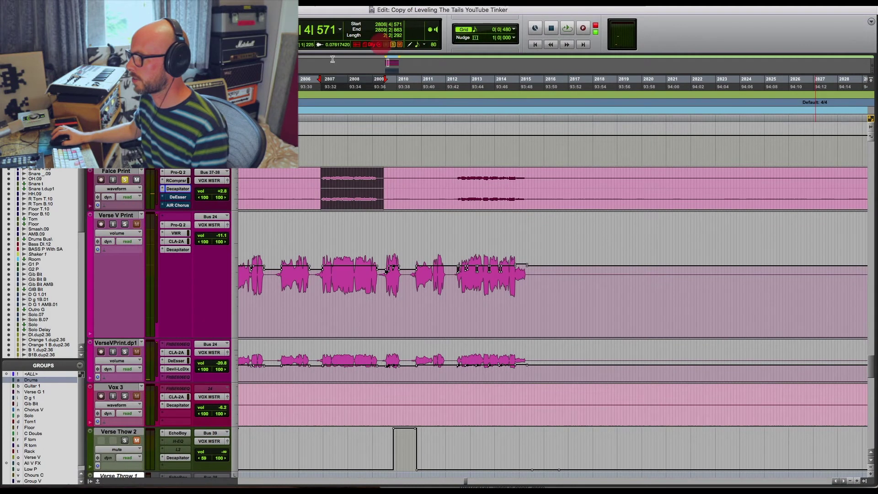
Select the second Falce Print phrase, open the track's DeEsser and move its window clear of the selection
drag(456, 179, 533, 181)
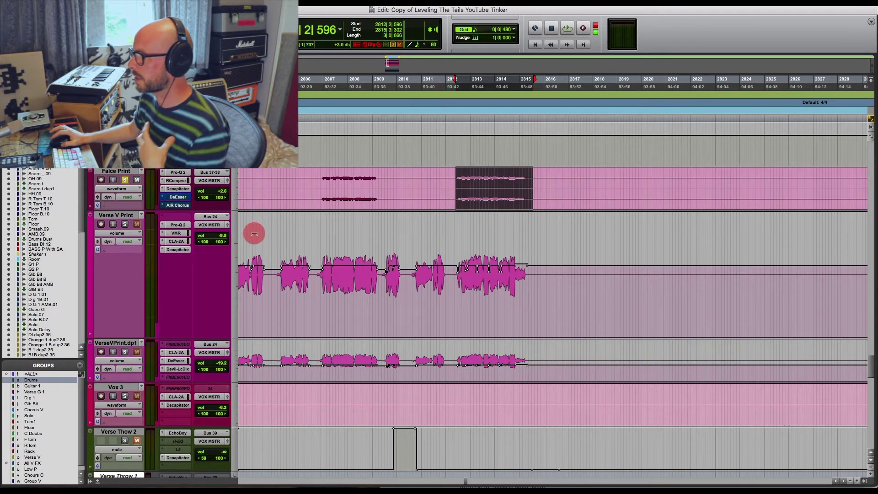
click(180, 194)
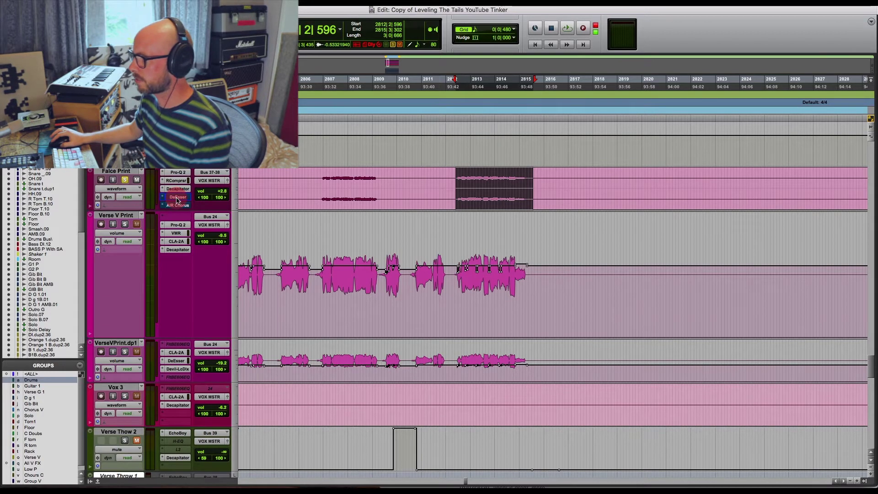
click(177, 197)
click(563, 37)
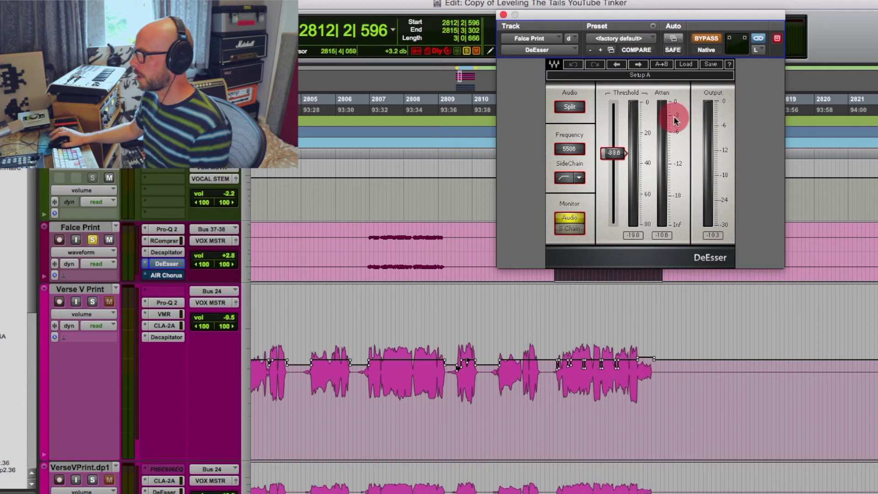
drag(619, 19, 338, 20)
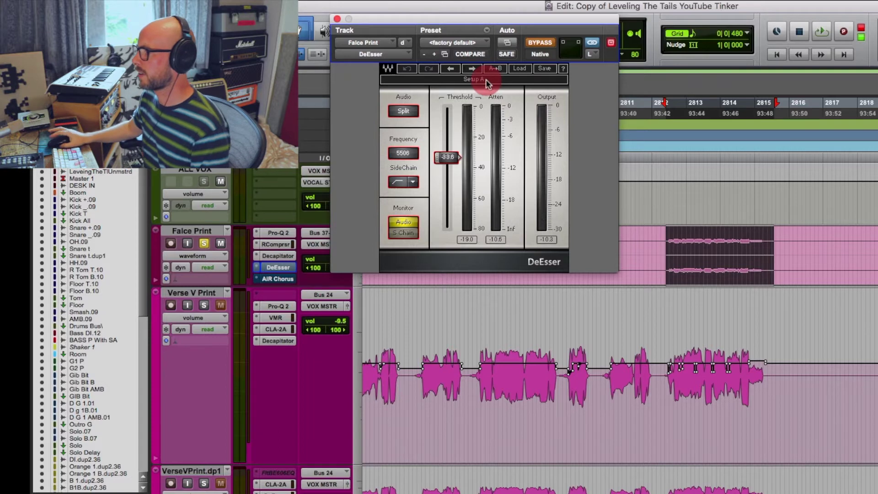
Take the DeEsser out of bypass and set its threshold to -33.8 while playing the selected phrase
click(540, 43)
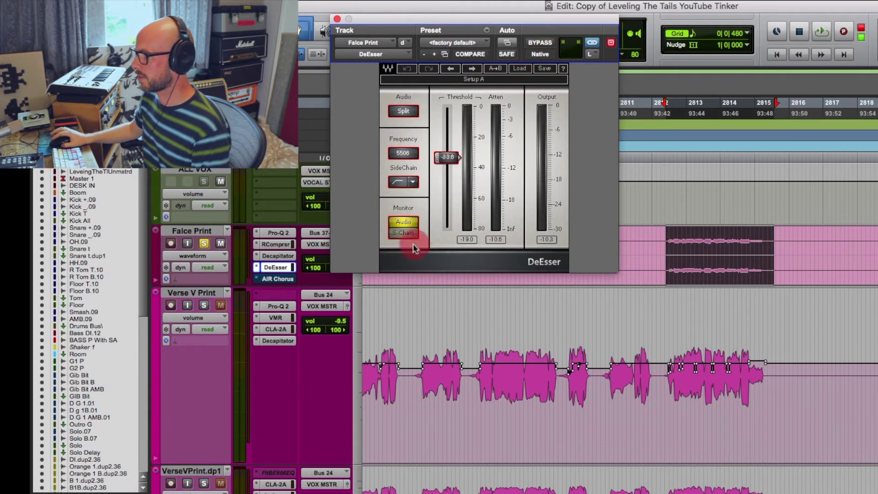
key(space)
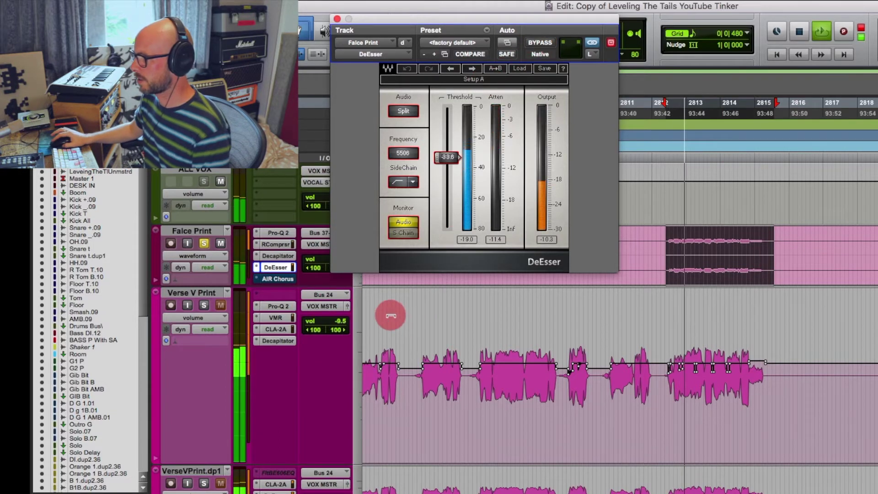
drag(450, 156, 450, 157)
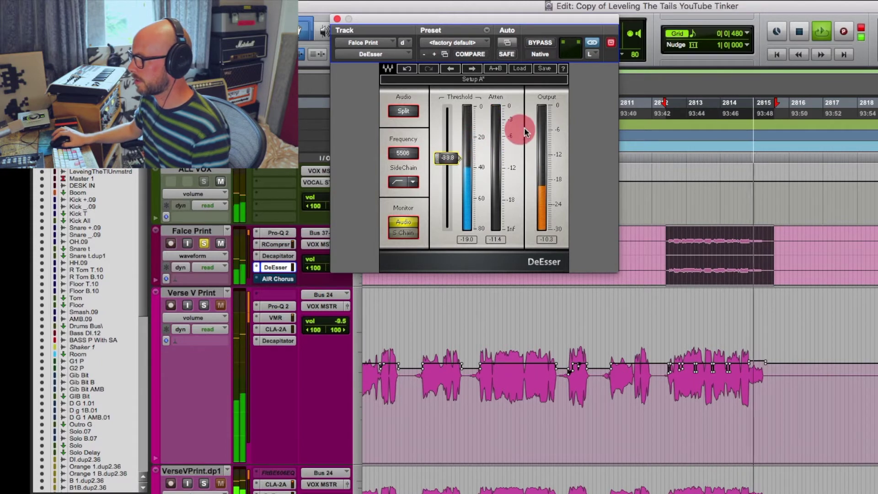
Play the selected phrase with the DeEsser bypassed for comparison, and make the plug-in active again
click(540, 42)
key(space)
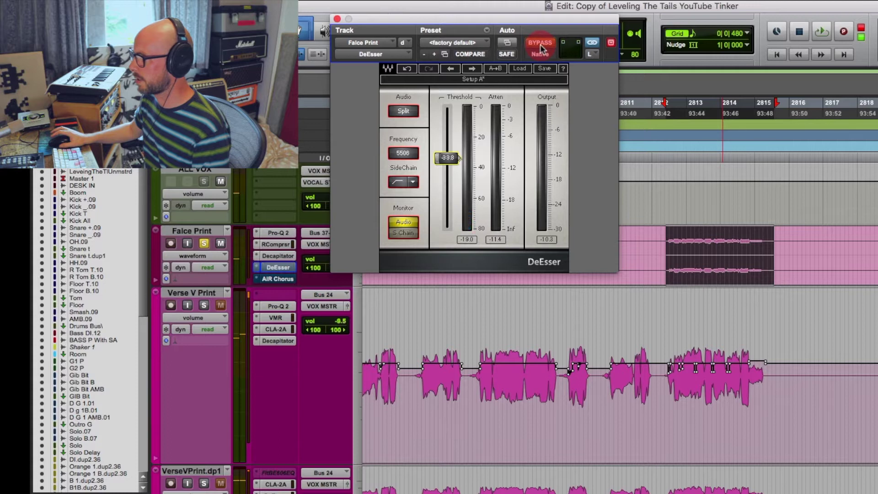
key(space)
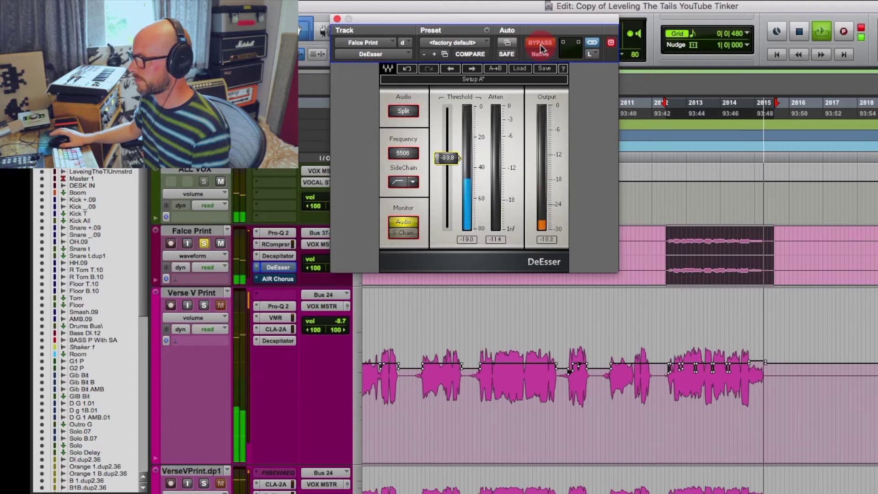
key(space)
click(540, 44)
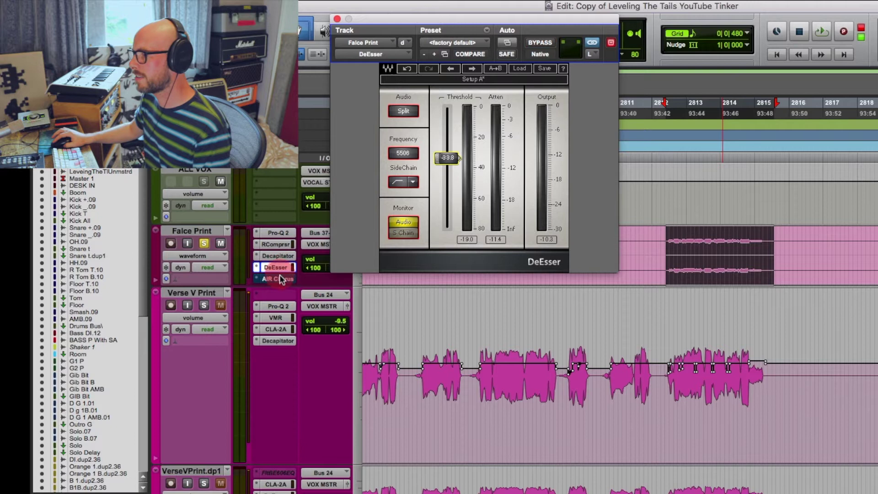
Take Falce Print out of solo, close the DeEsser and lower the track's fader to -2.5 dB in the Mix window
click(204, 244)
click(631, 249)
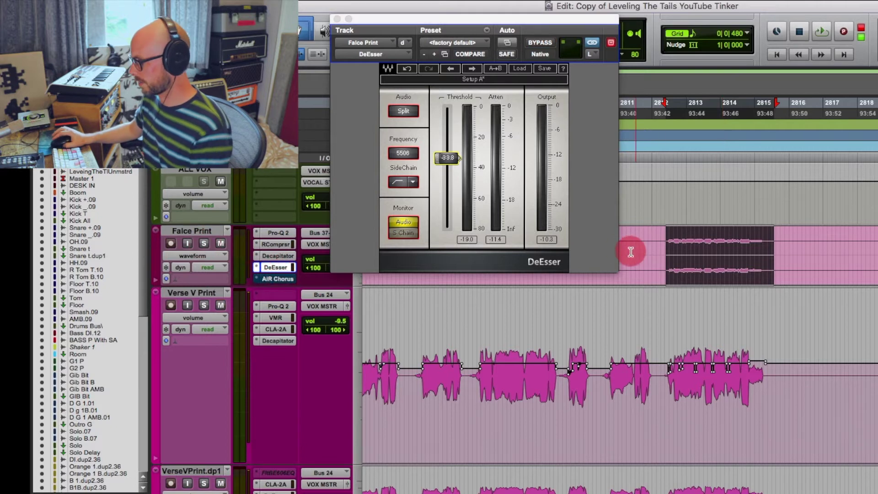
key(super+equal)
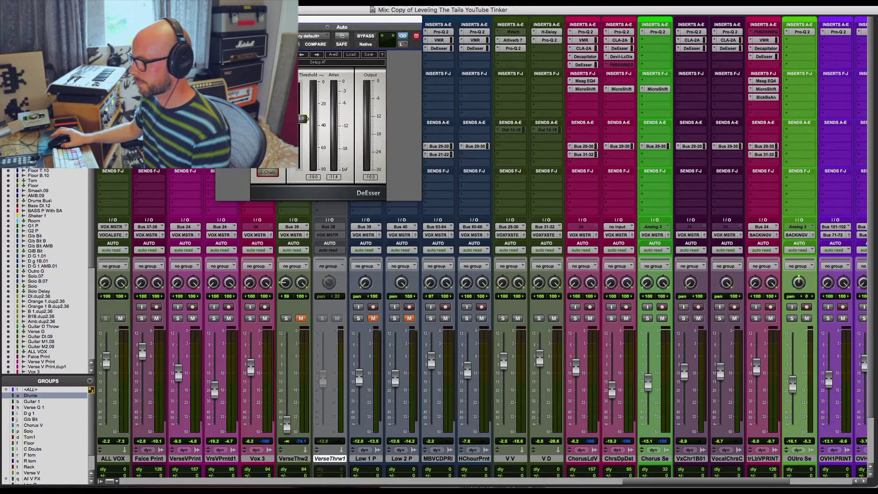
click(337, 19)
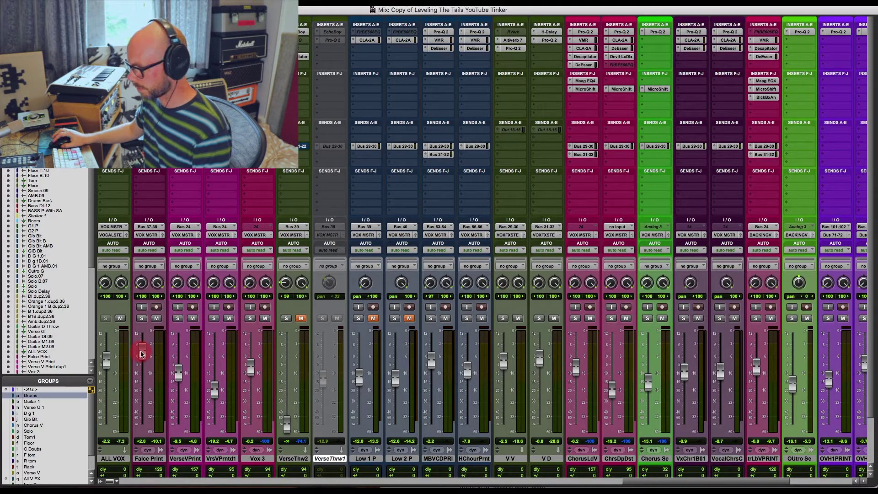
drag(141, 352, 140, 362)
key(super+equal)
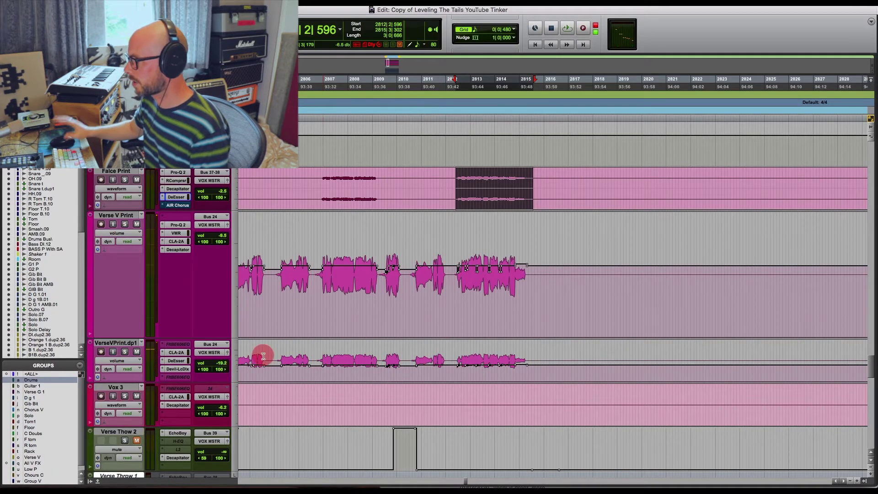
Place the playback position before the first Falce Print phrase and open the track's AIR Chorus over the Edit window
click(318, 250)
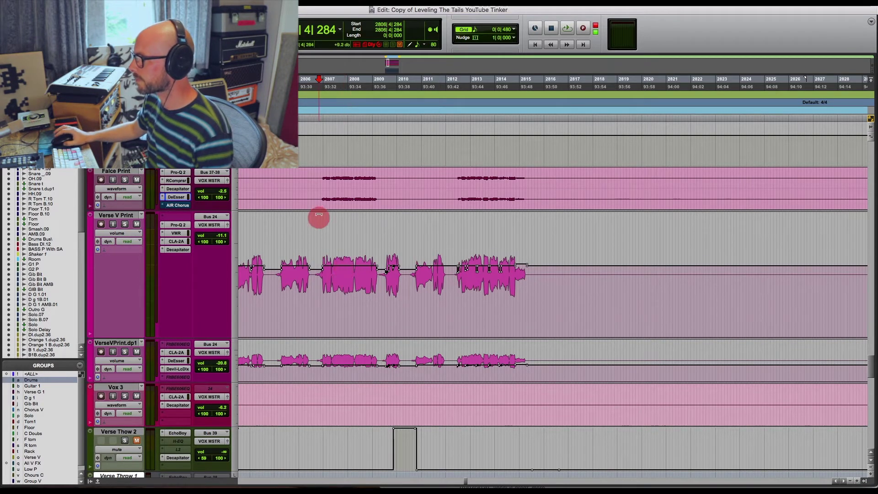
key(super+equal)
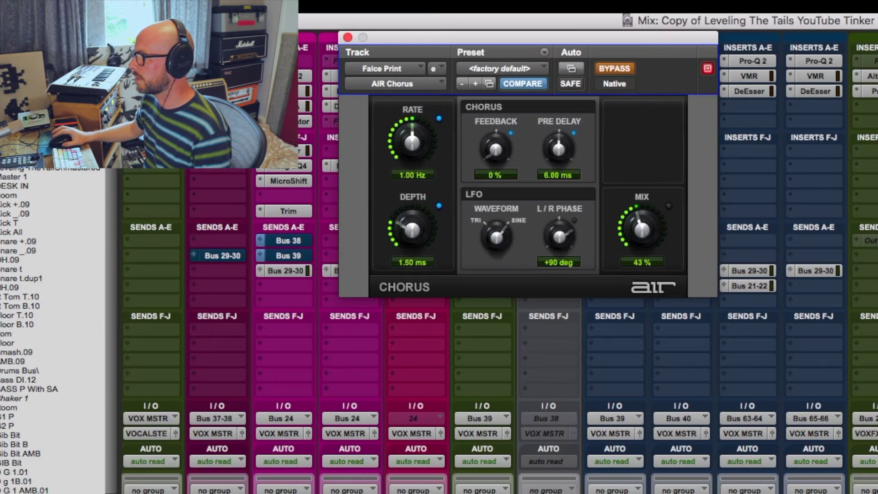
click(393, 86)
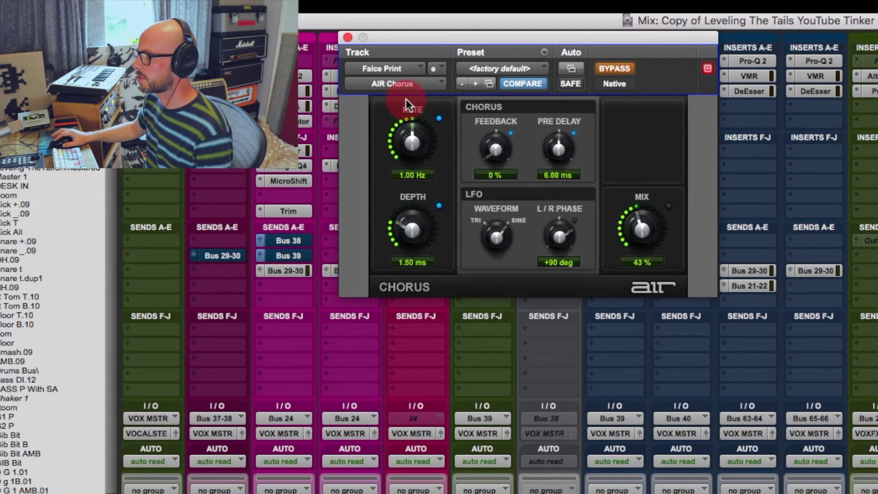
key(super+equal)
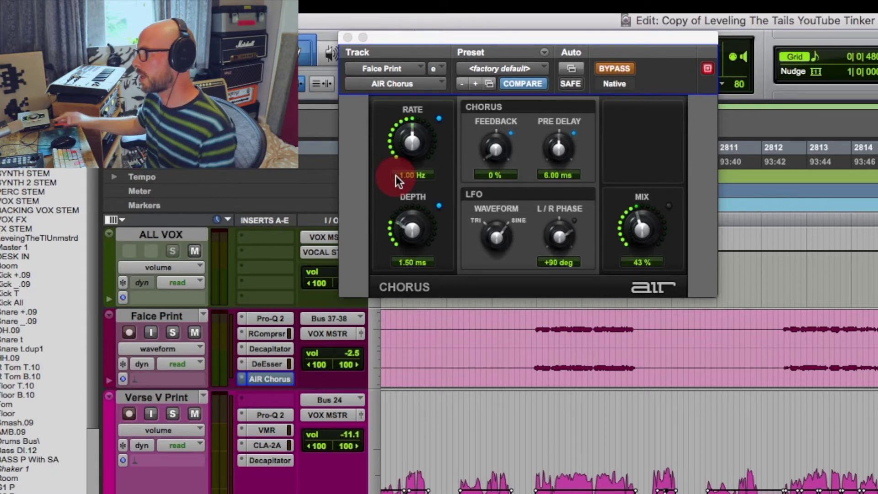
Select the first Falce Print phrase, solo the track and take AIR Chorus out of bypass to hear it during playback
drag(532, 330, 640, 332)
click(172, 333)
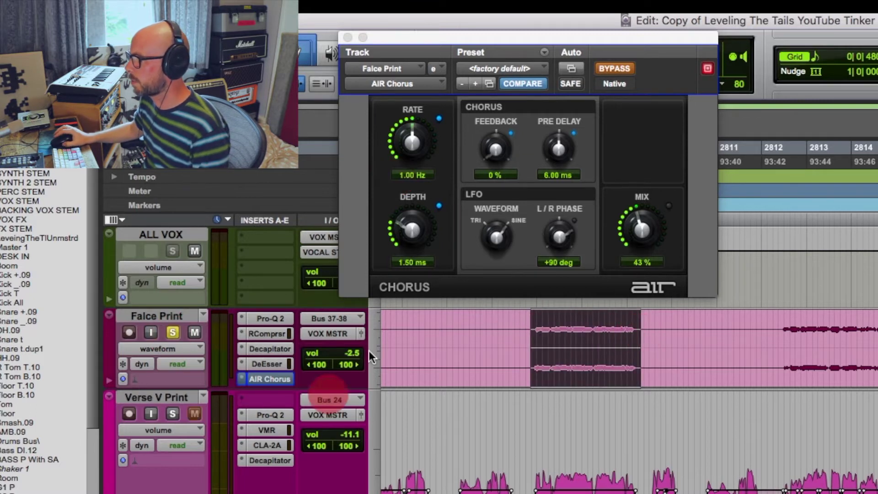
key(space)
click(618, 70)
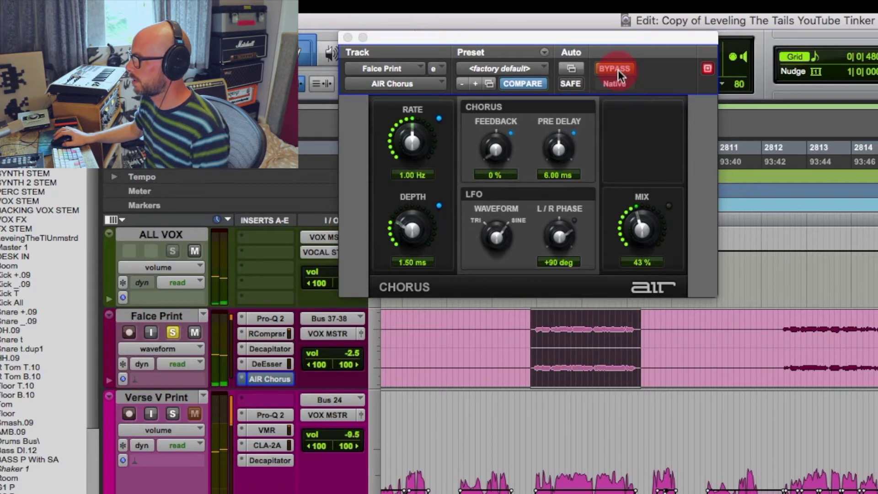
click(618, 70)
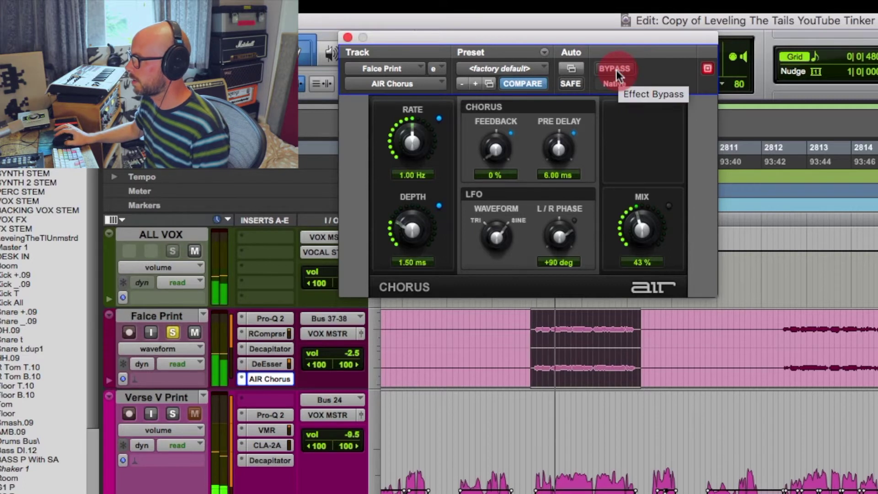
click(318, 133)
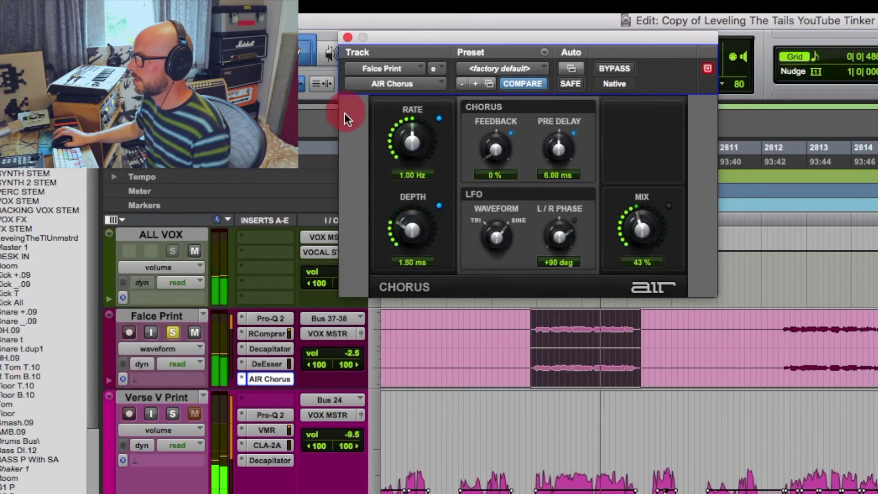
Close AIR Chorus, select Falce Print from about bar 2806 to 2810, take the track out of solo and play the selection in context
click(340, 126)
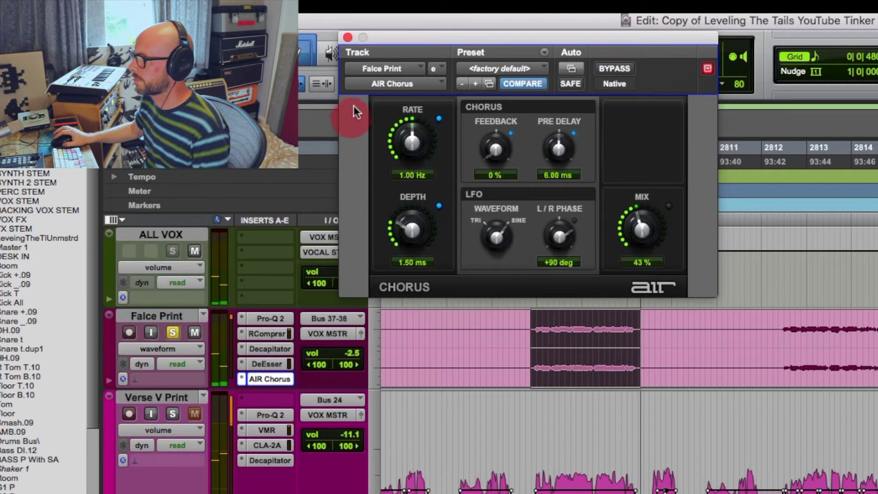
key(super+w)
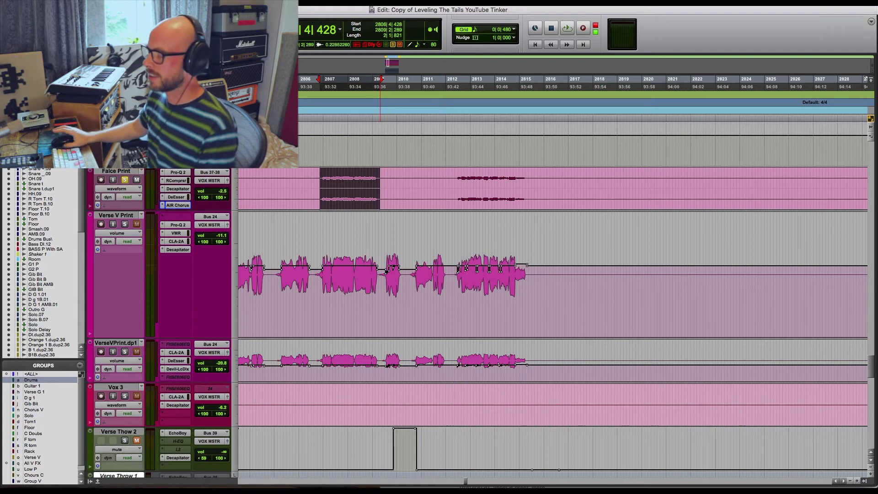
drag(315, 173, 409, 175)
click(134, 178)
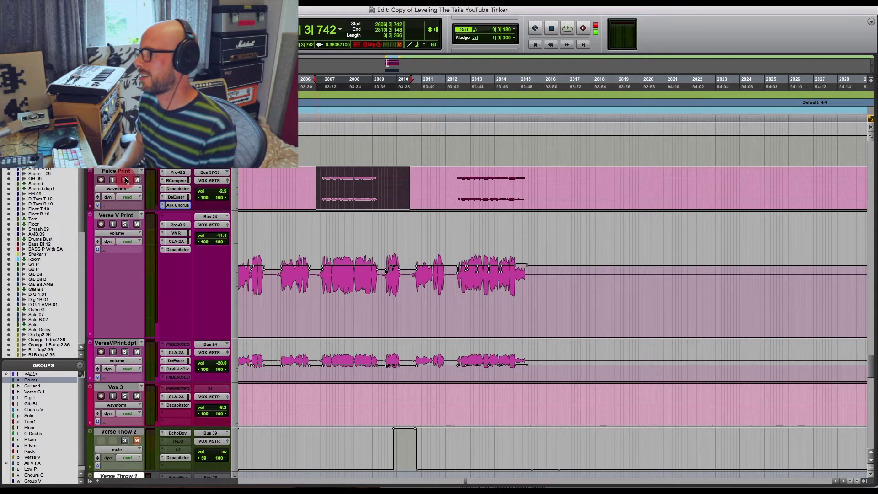
key(space)
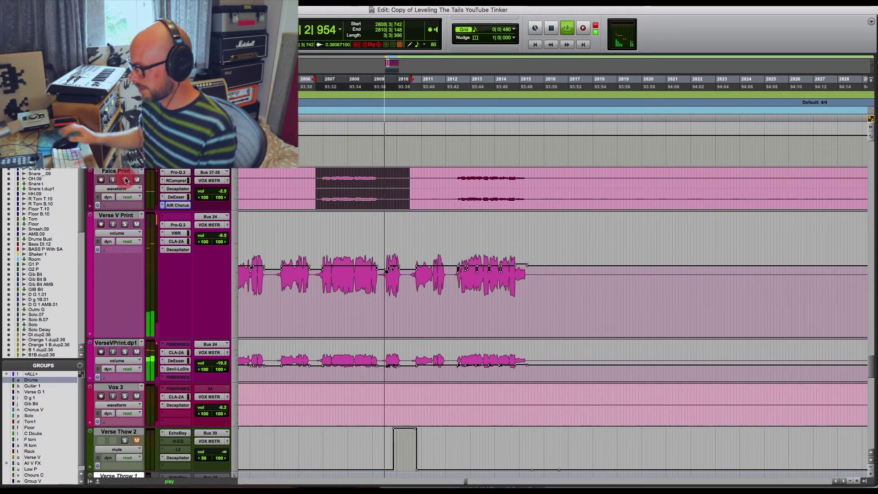
Bypass AIR Chorus on Falce Print and play the same selection with the other vocals for comparison
key(space)
super+click(179, 206)
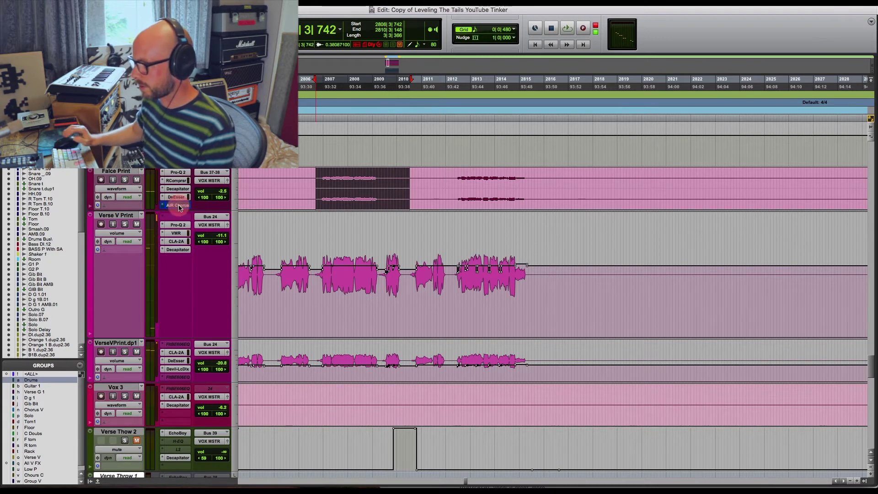
key(space)
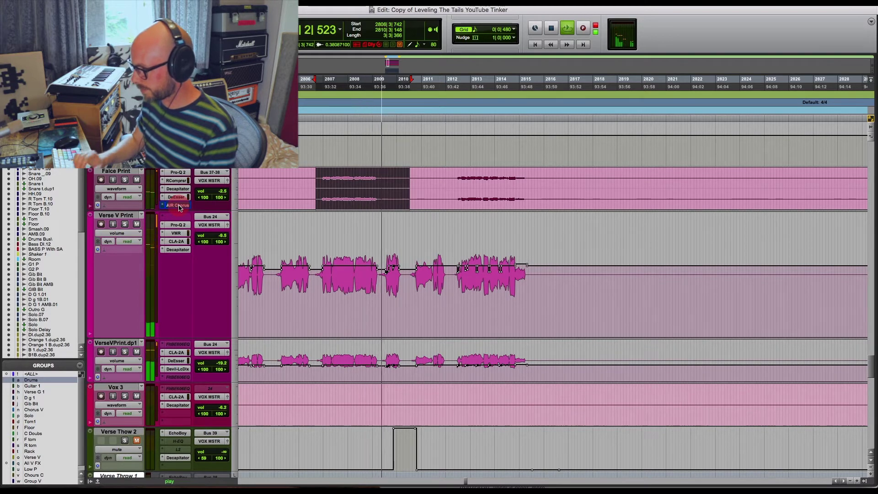
key(space)
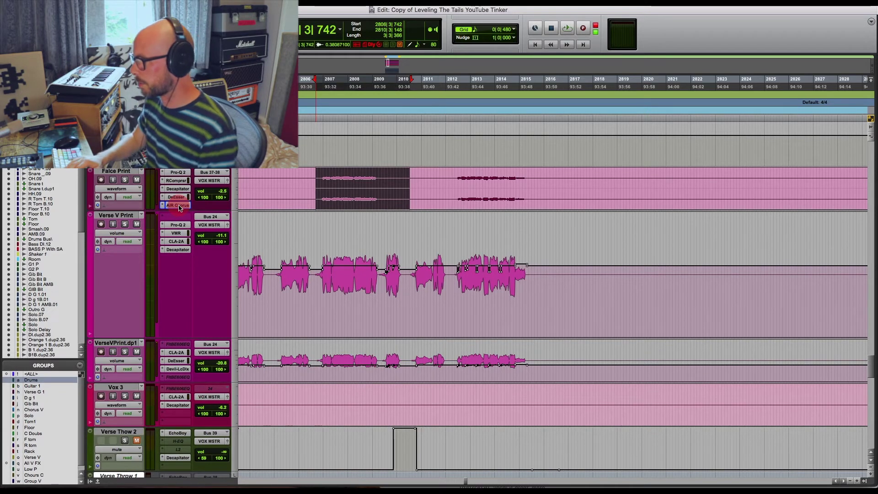
Open Falce Print's Maag EQ4 over the Mix window and toggle its bypass to audition the EQ during playback
key(super+equal)
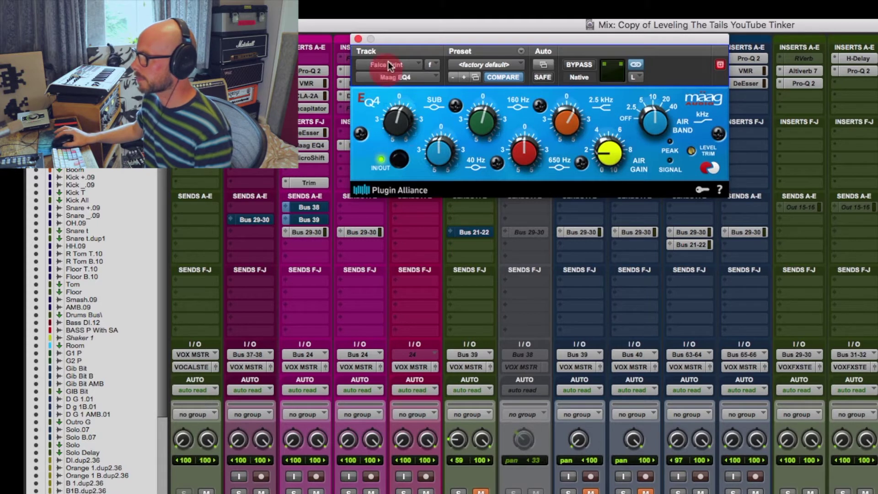
click(358, 38)
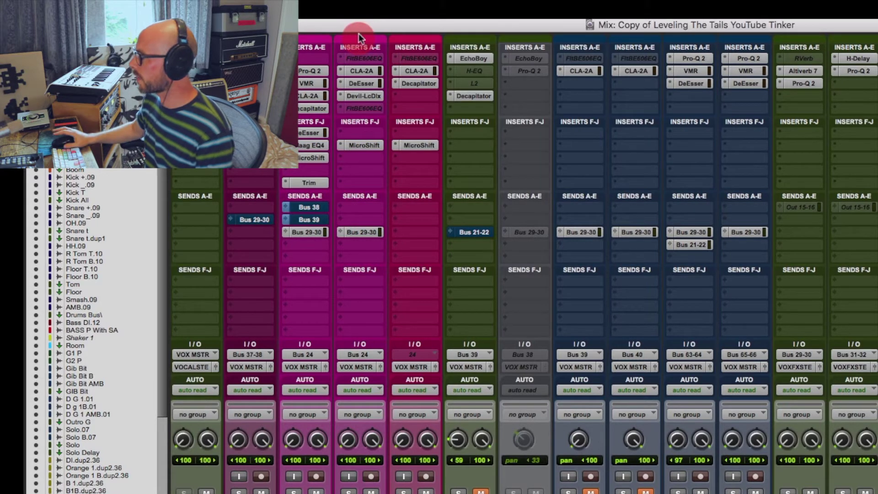
key(super+equal)
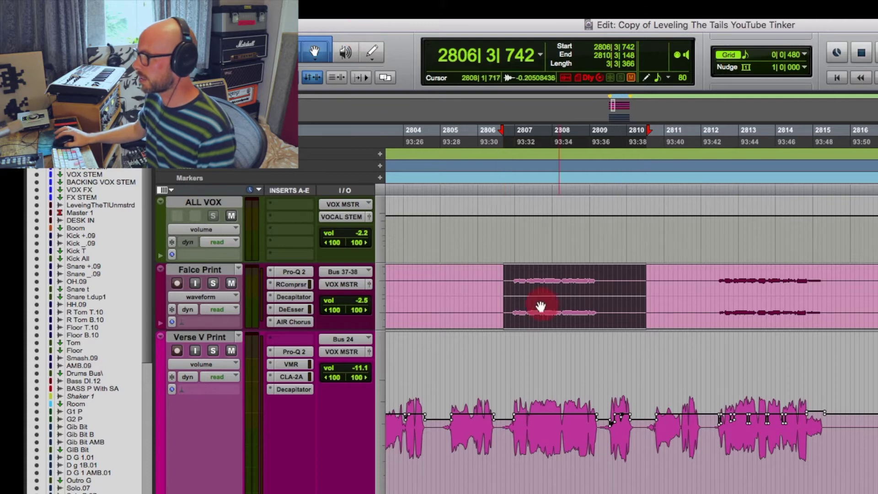
key(super+equal)
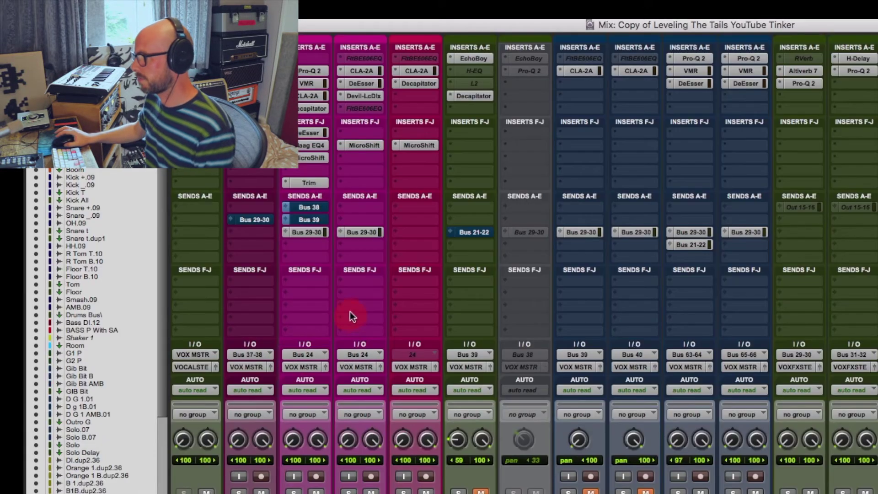
click(293, 145)
click(579, 64)
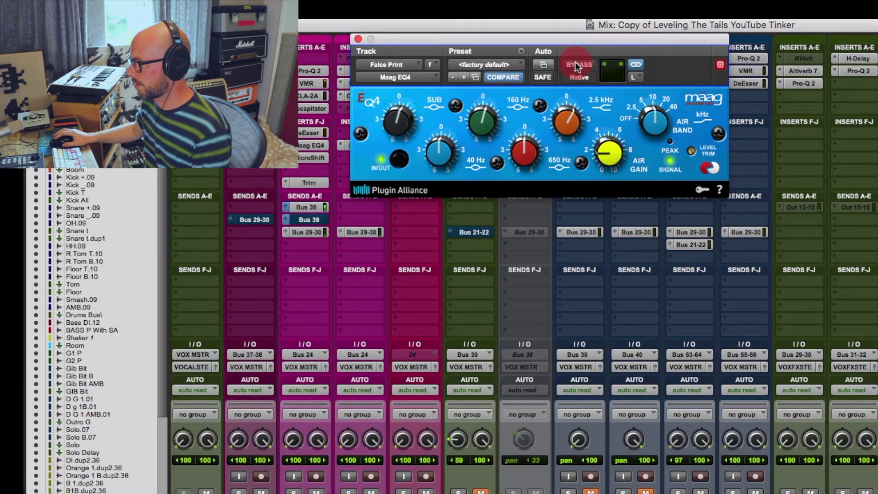
click(575, 61)
Turn the Maag EQ4's 2.5 kHz band down slightly, close the plug-in and lower the Falce Print fader to -3.3 dB
drag(571, 97, 571, 103)
click(610, 157)
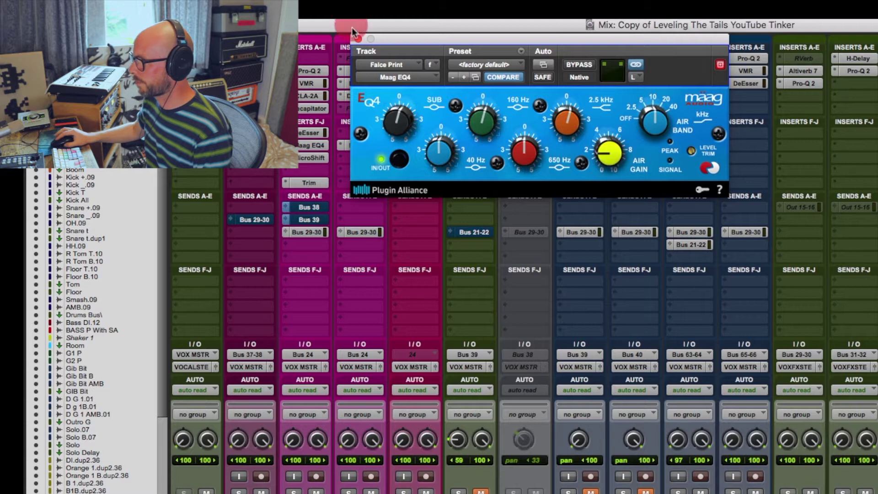
click(358, 39)
drag(142, 359, 143, 363)
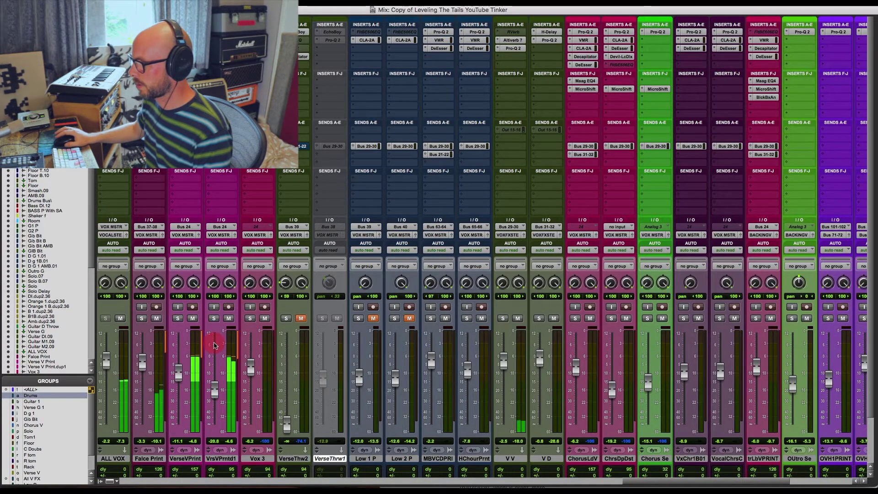
click(142, 366)
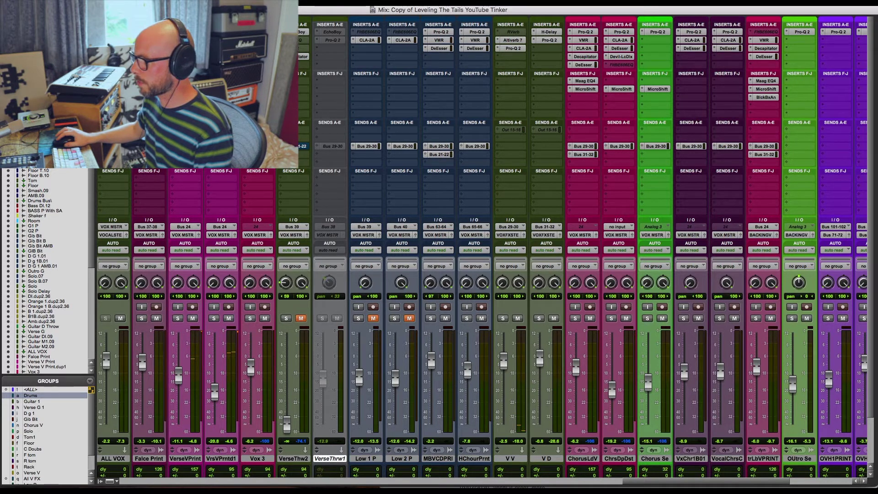
Open Falce Print's Bus 29-30 send, unmute it and close the send window
click(149, 154)
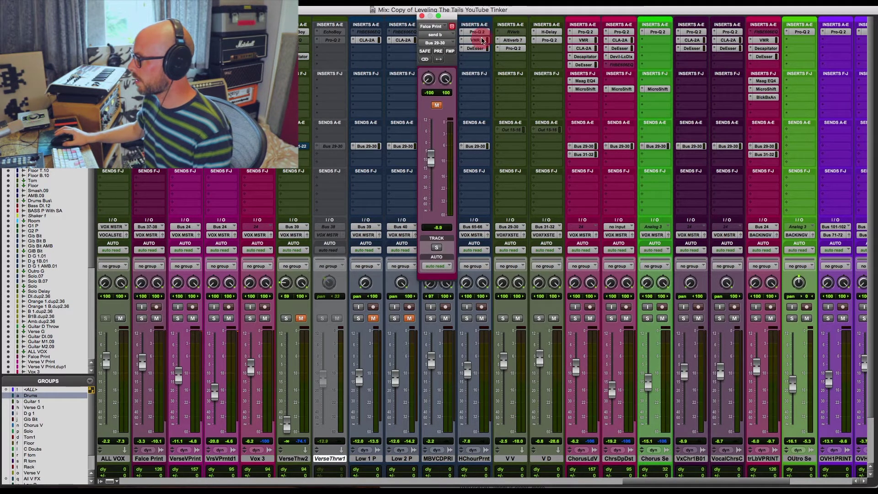
click(438, 106)
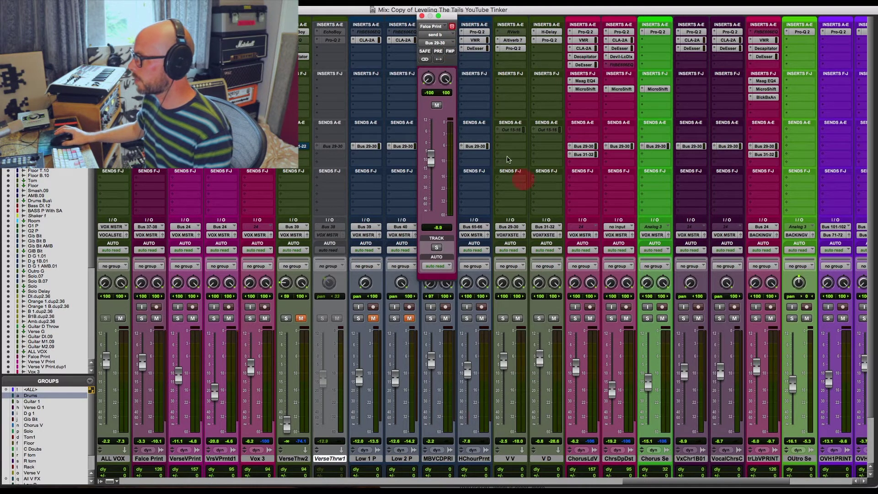
click(421, 17)
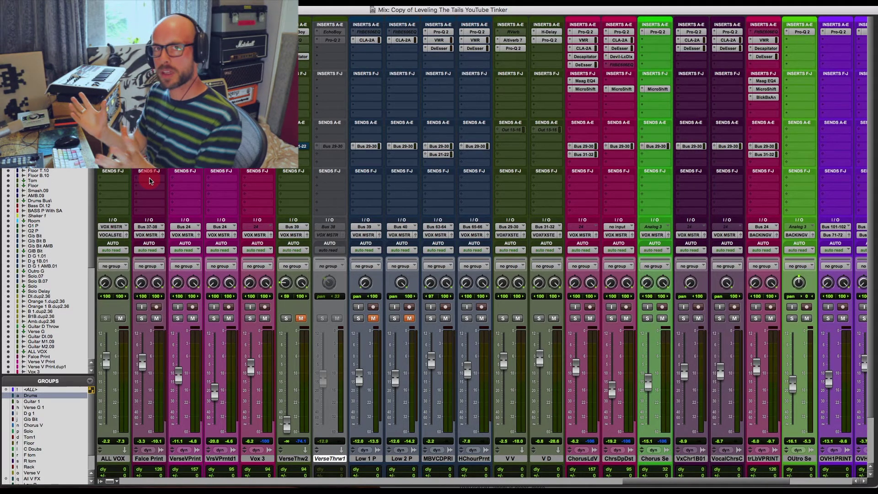
Select the verse on Verse V Print from about bar 2801 to 2816 in the Edit window and play it
key(super+equal)
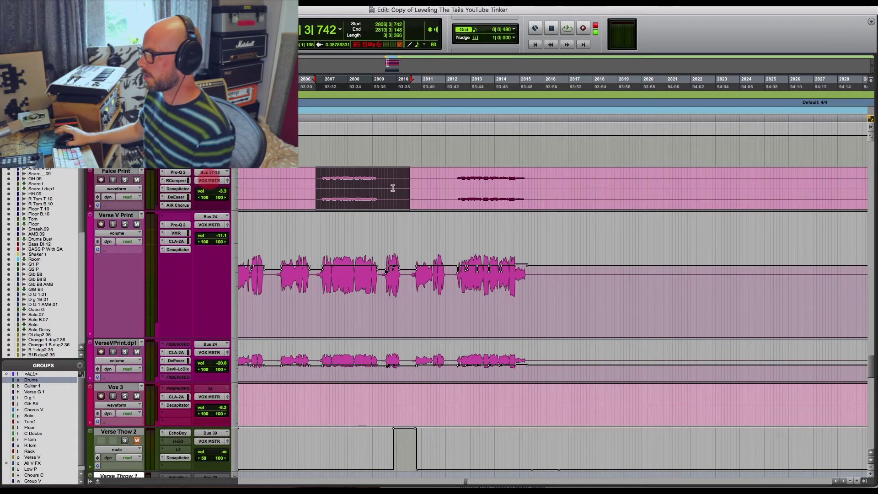
scroll(462, 212, left, 3)
drag(299, 268, 671, 270)
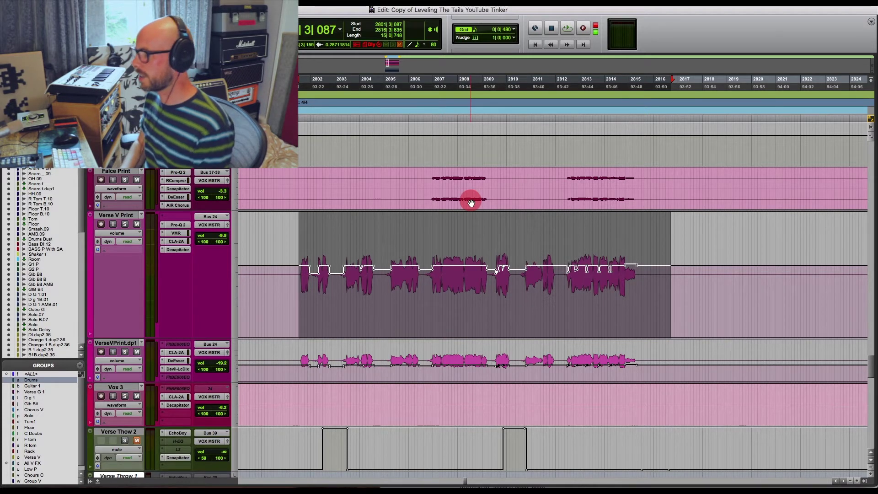
key(space)
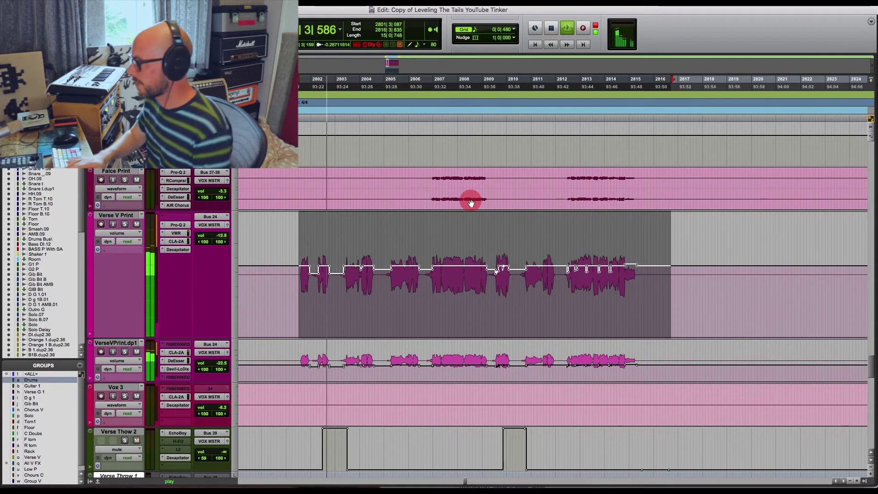
Make the inactive Verse Throw 1 track active in the Mix window
key(super+equal)
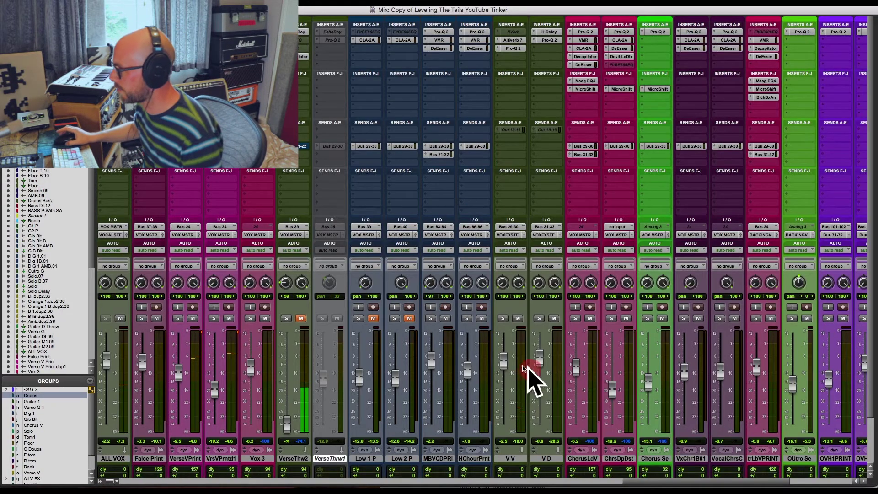
right_click(336, 462)
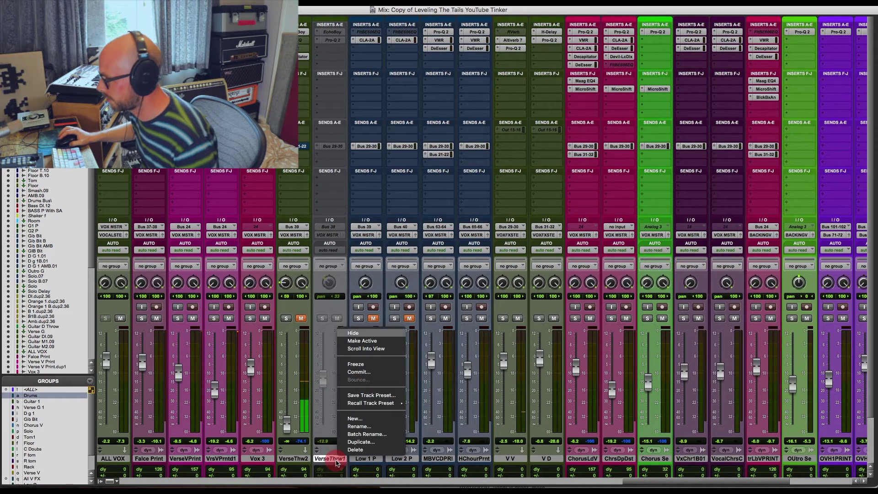
click(378, 342)
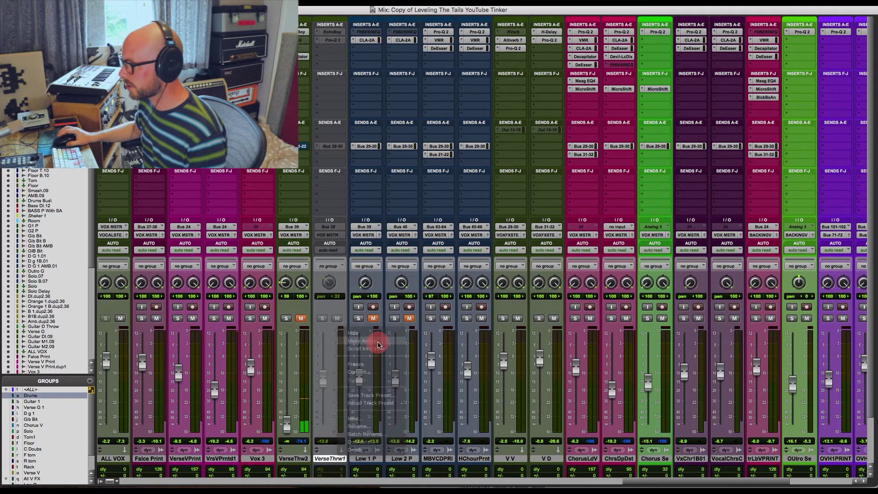
scroll(377, 345, right, 5)
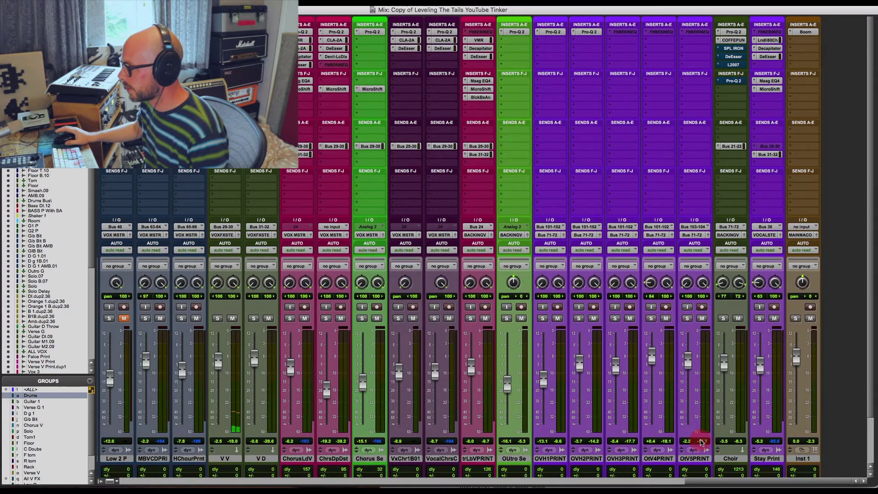
drag(730, 481, 660, 480)
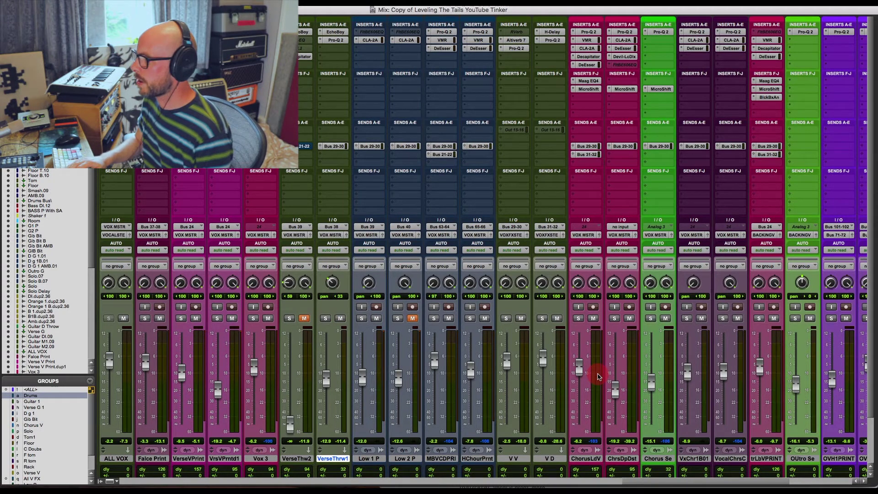
Go to the chorus in the Edit window and select Chorus Lead V from about bar 2851 to 2862
key(super+equal)
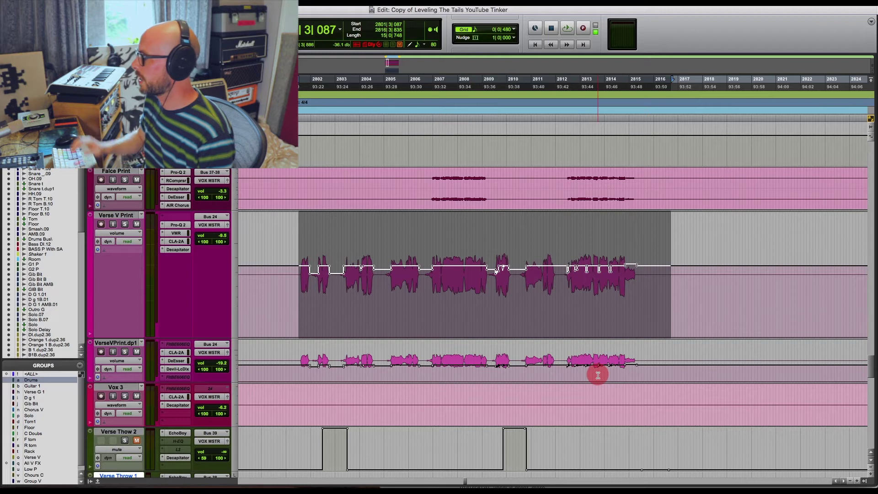
click(334, 274)
scroll(334, 276, down, 5)
scroll(335, 276, right, 10)
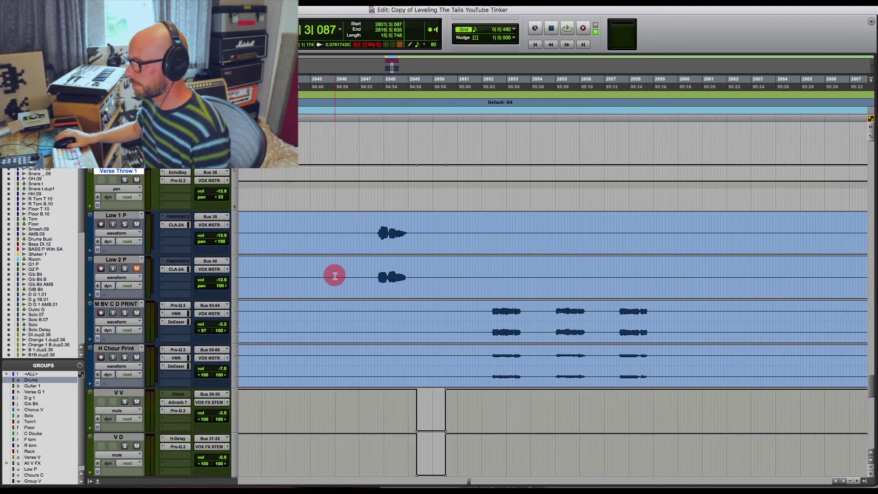
click(454, 329)
scroll(453, 329, down, 3)
scroll(454, 329, down, 1)
drag(418, 343, 686, 350)
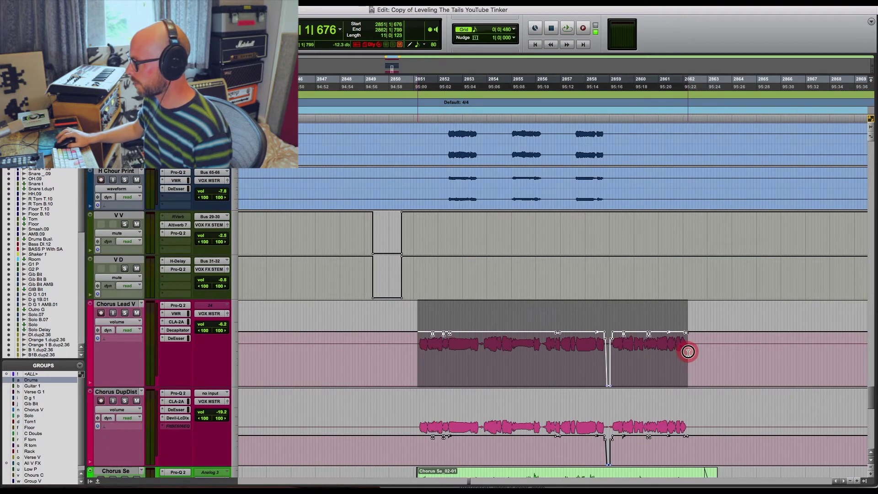
Return to the Mix window and raise the ALL VOX fader to -0.1 dB for the chorus playback
scroll(561, 342, up, 1)
click(511, 284)
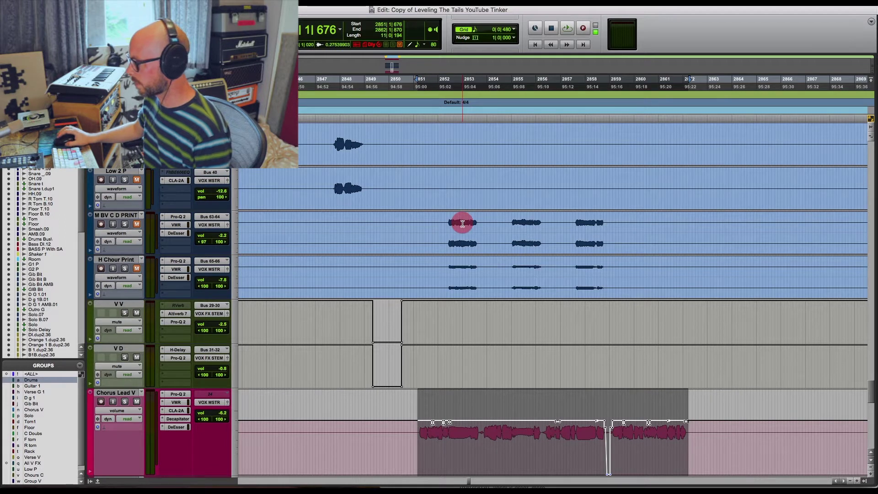
key(super+equal)
key(super+equal)
key(super+equal)
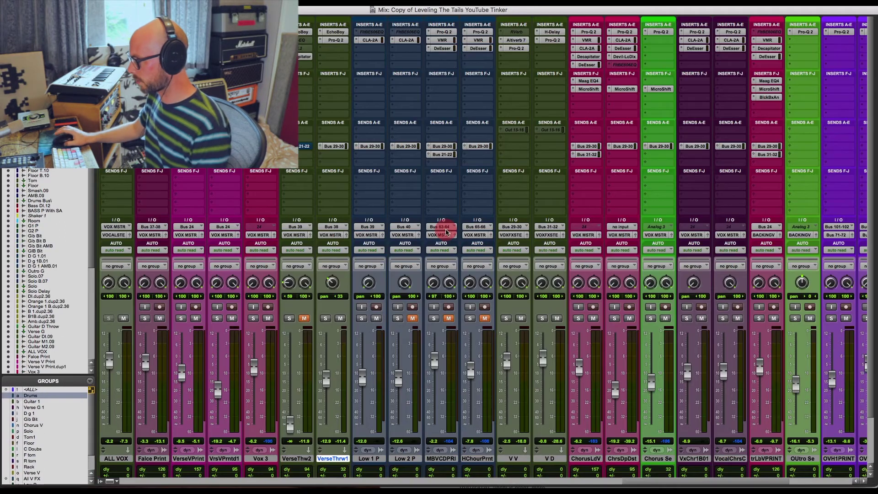
scroll(226, 352, left, 5)
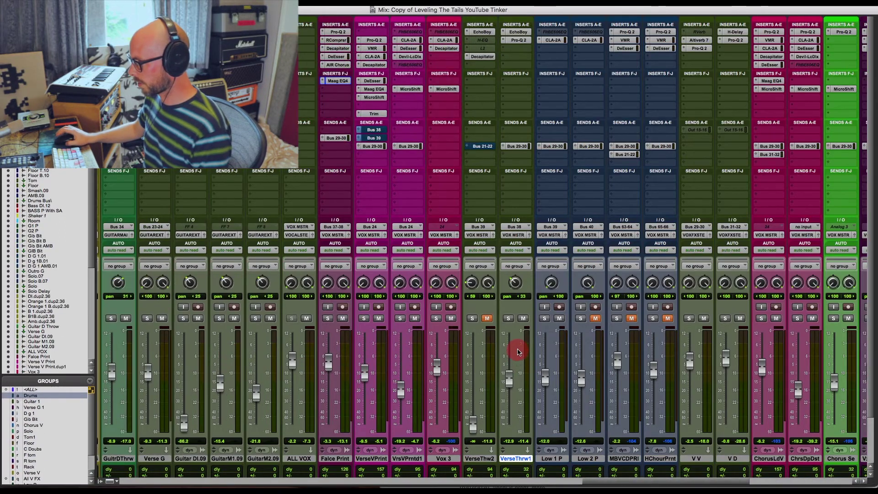
click(292, 362)
drag(291, 362, 292, 359)
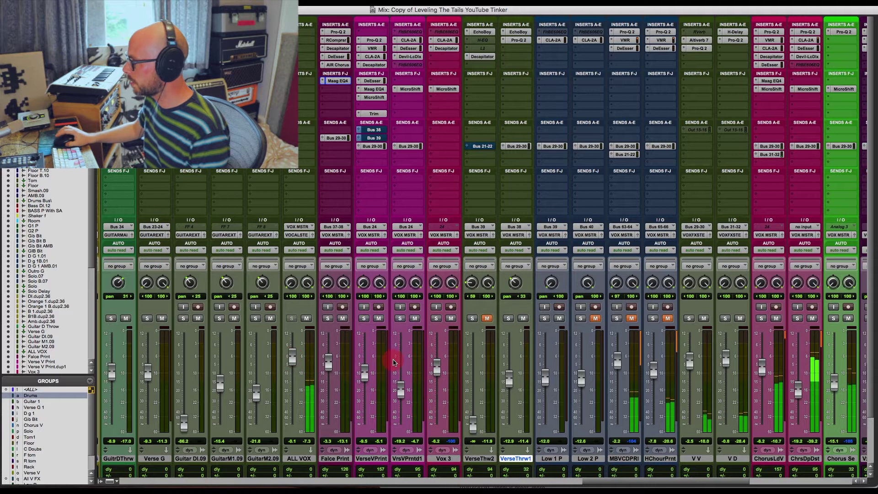
scroll(590, 359, right, 10)
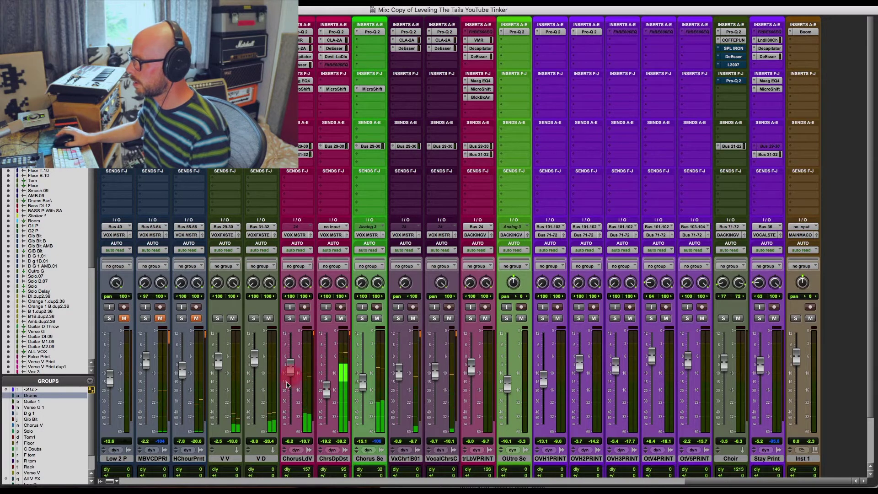
scroll(281, 382, left, 6)
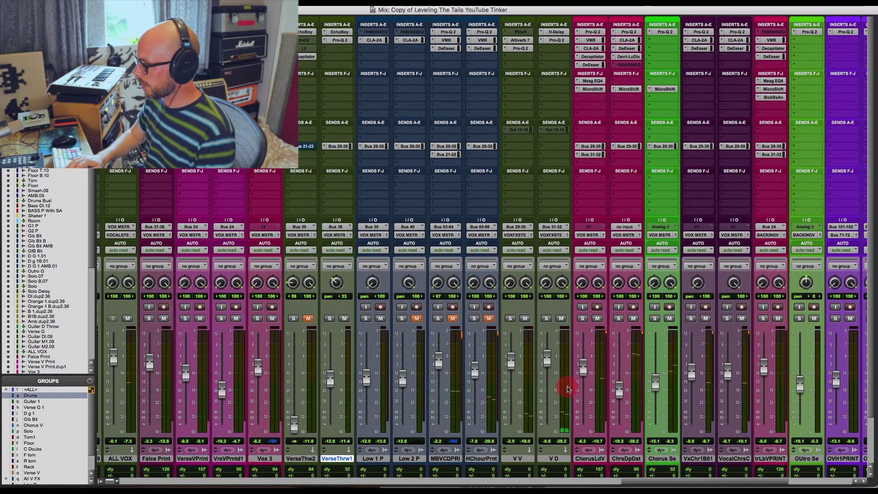
Go to the Edit window and select the first backing phrase on M BV C D PRINT, about bar 2852 to 2853
key(super+equal)
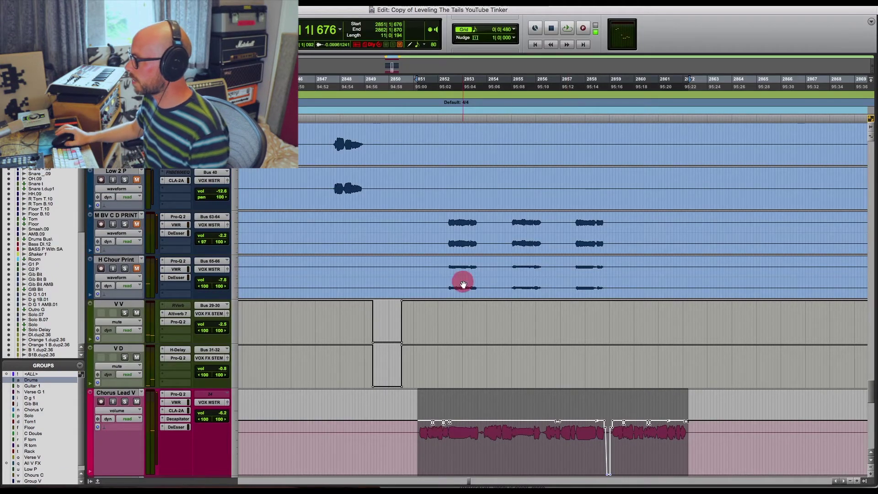
click(447, 218)
drag(447, 218, 502, 219)
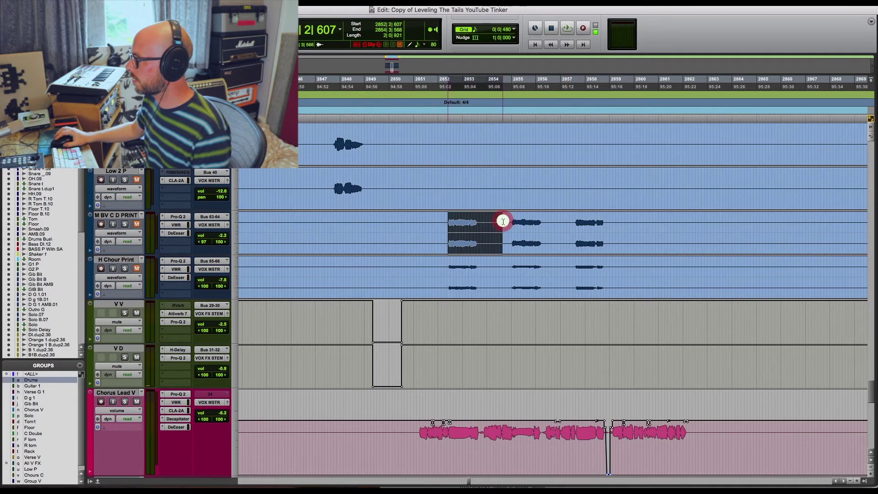
scroll(594, 248, down, 2)
click(565, 245)
click(445, 229)
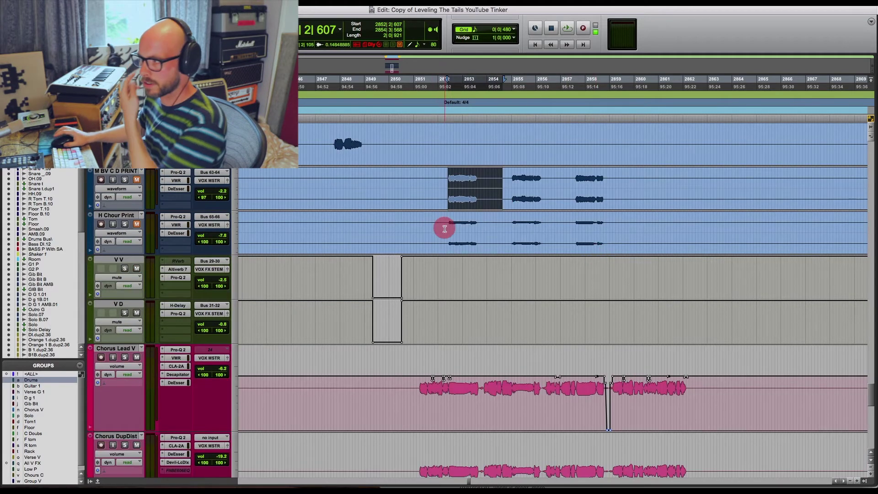
click(450, 175)
drag(447, 176, 478, 179)
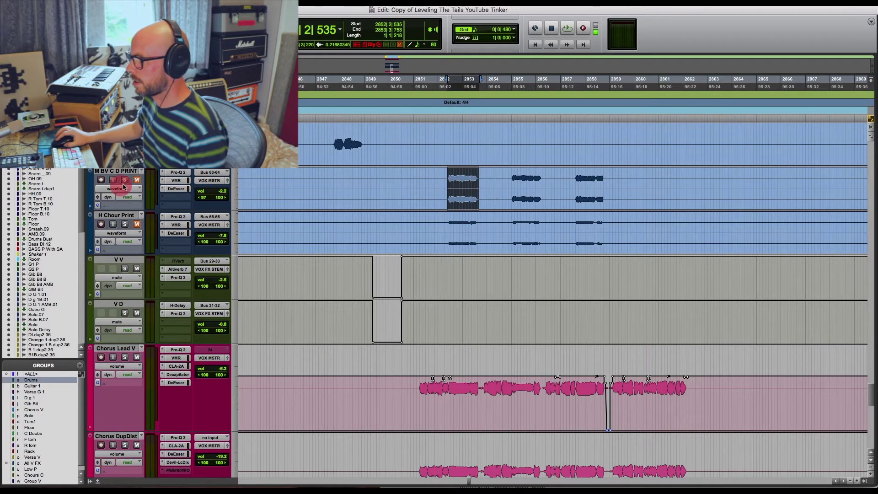
Unmute and solo M BV C D PRINT, and play the selected phrase
click(416, 190)
click(463, 194)
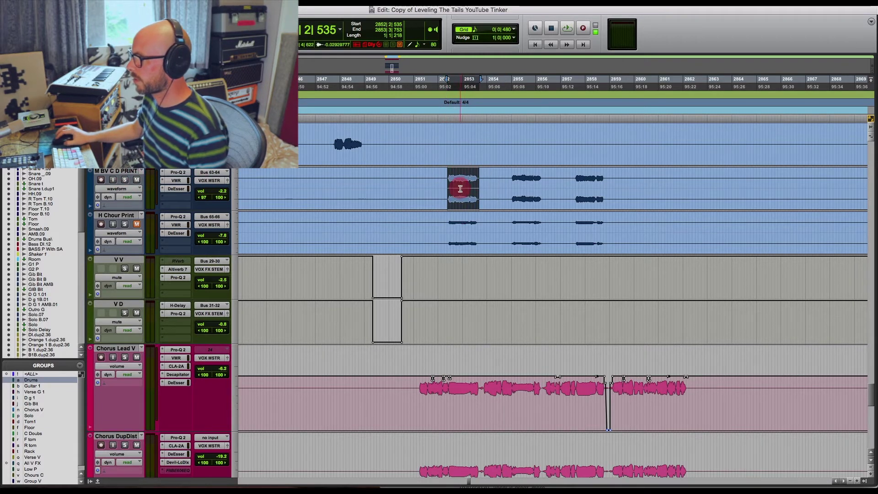
key(space)
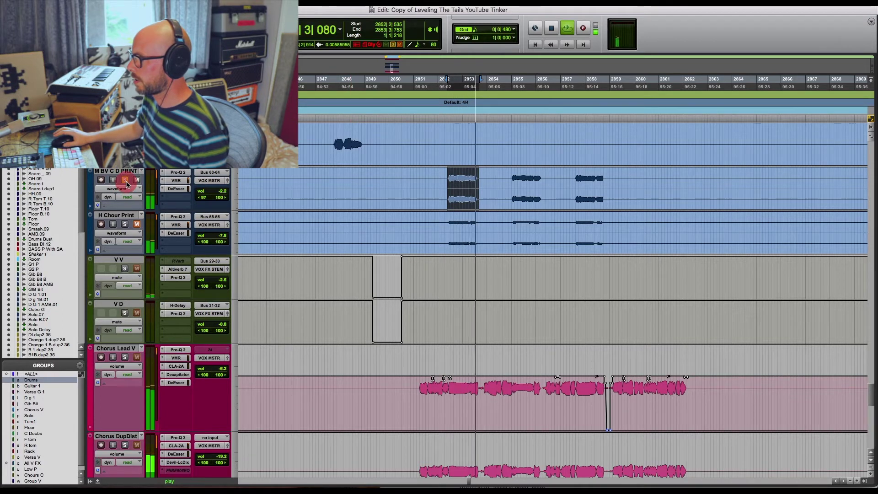
key(space)
Unmute and solo H Chour Print, and audition the phrase on its own and together with M BV C D PRINT
click(135, 218)
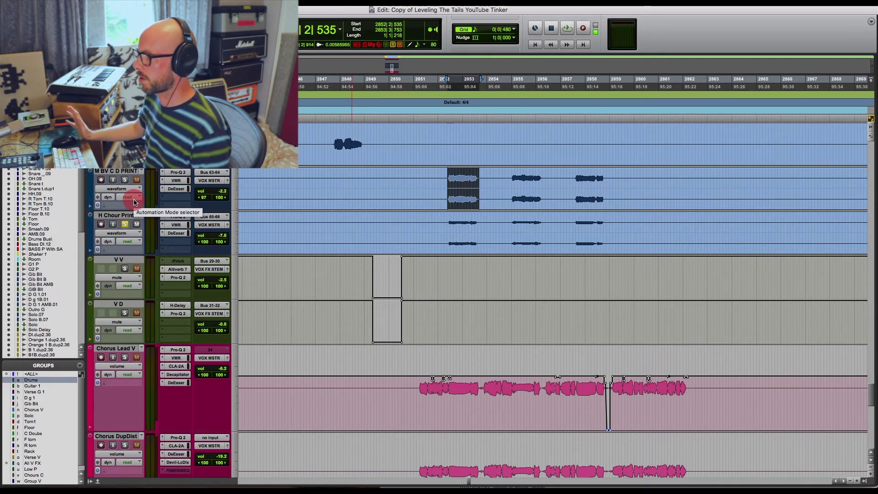
key(space)
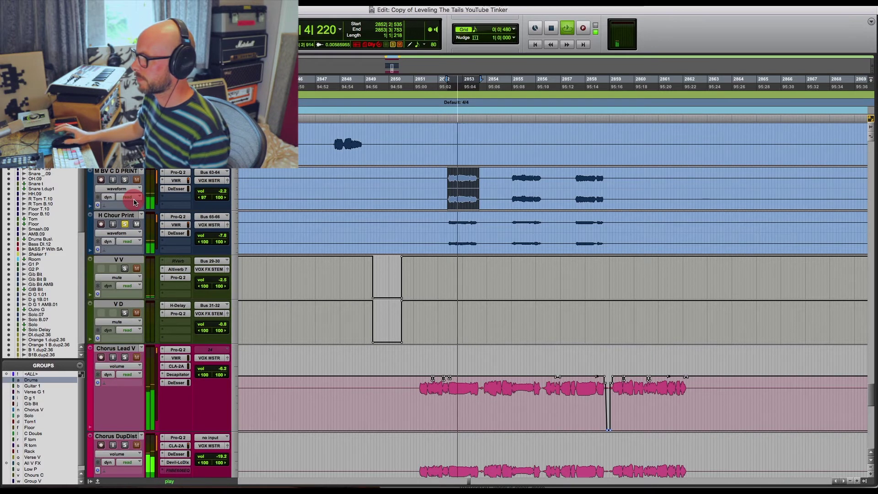
key(space)
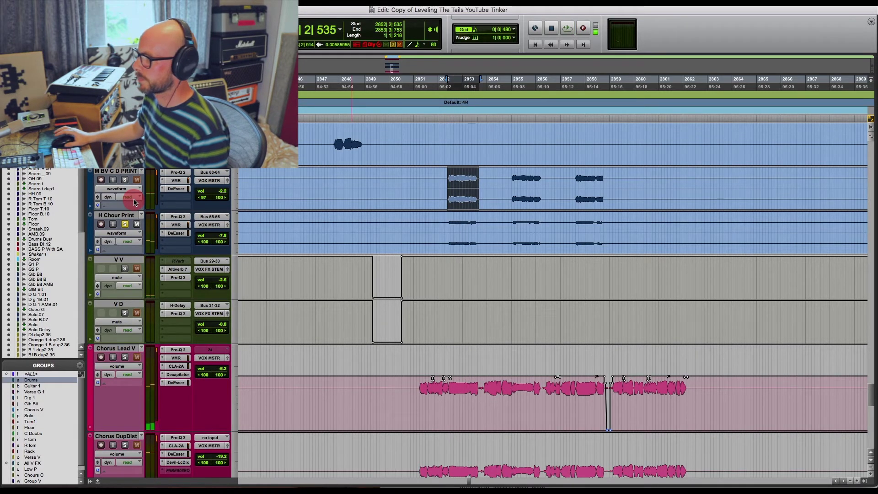
click(125, 180)
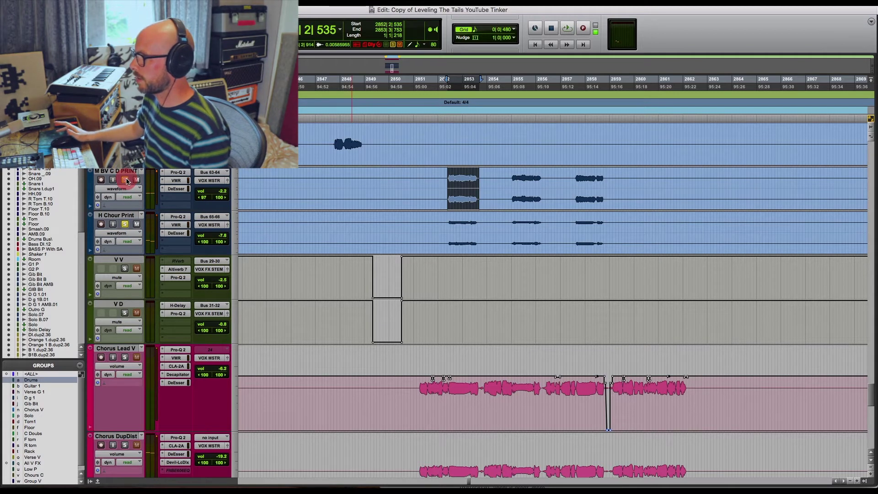
key(space)
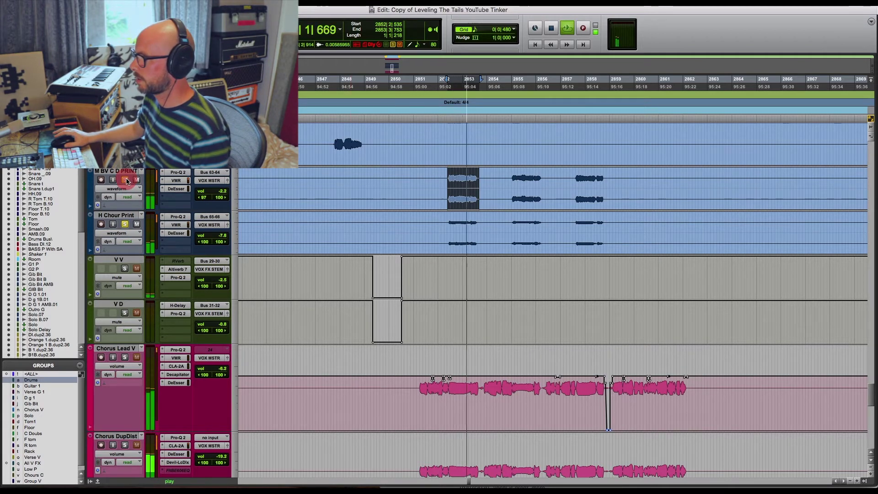
key(space)
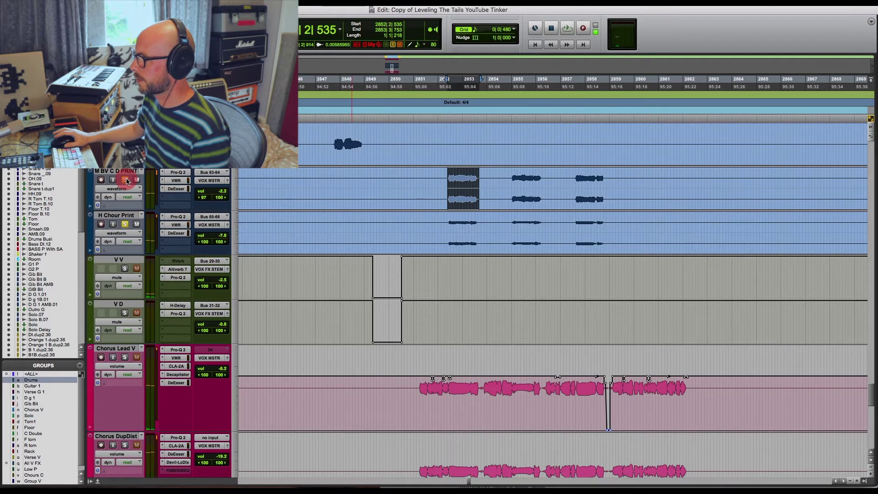
Clear the backing vocal solos, select Chorus Lead V from about bar 2851 to 2862 and play the chorus
click(427, 176)
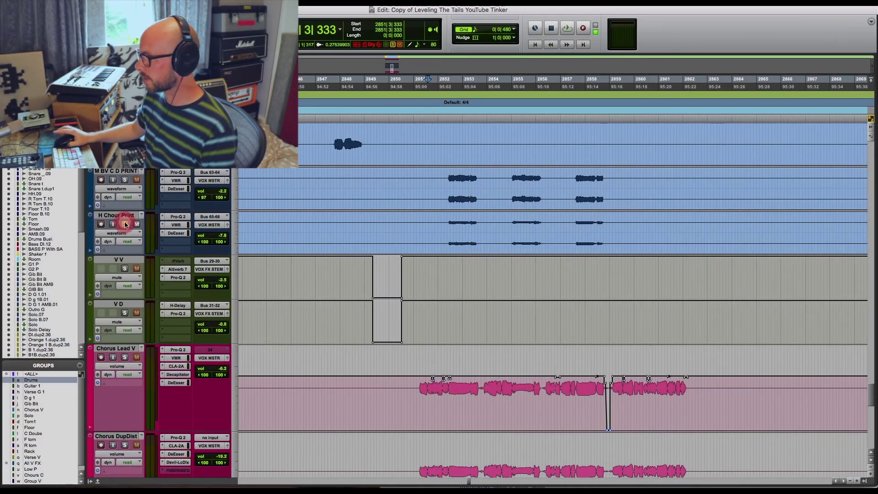
click(393, 396)
drag(417, 391, 685, 384)
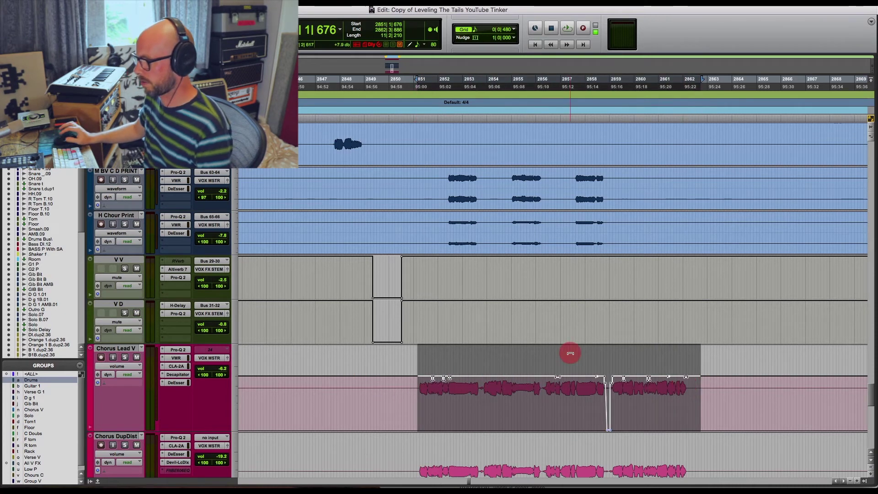
key(space)
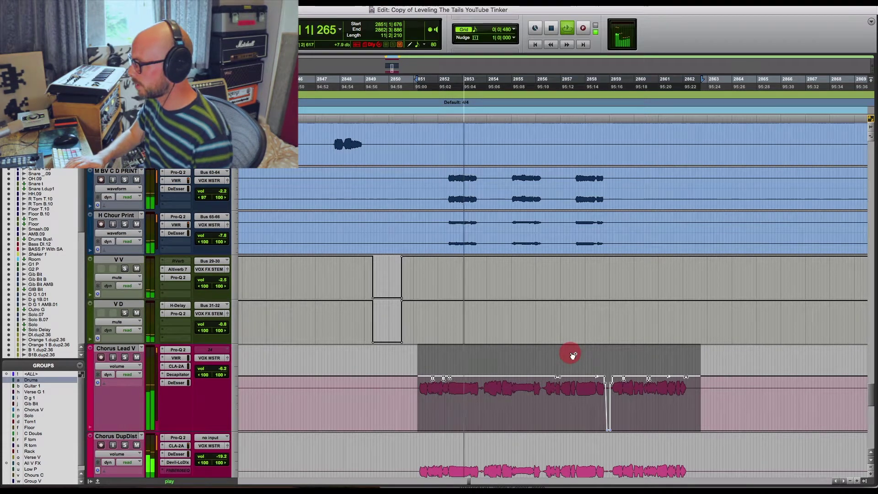
Return to the Mix window and raise the H Chour Print fader to -7.5 dB during chorus playback
key(super+equal)
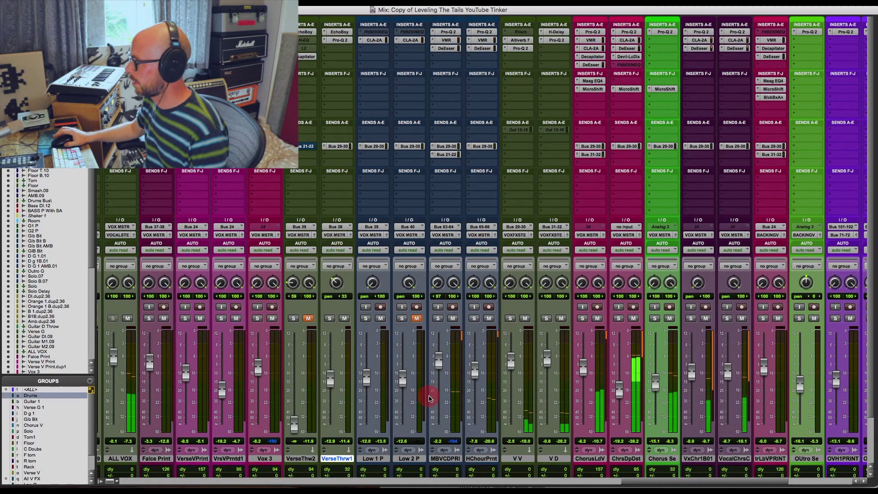
mouse_move(440, 361)
mouse_down()
mouse_move(474, 369)
mouse_move(436, 362)
mouse_up()
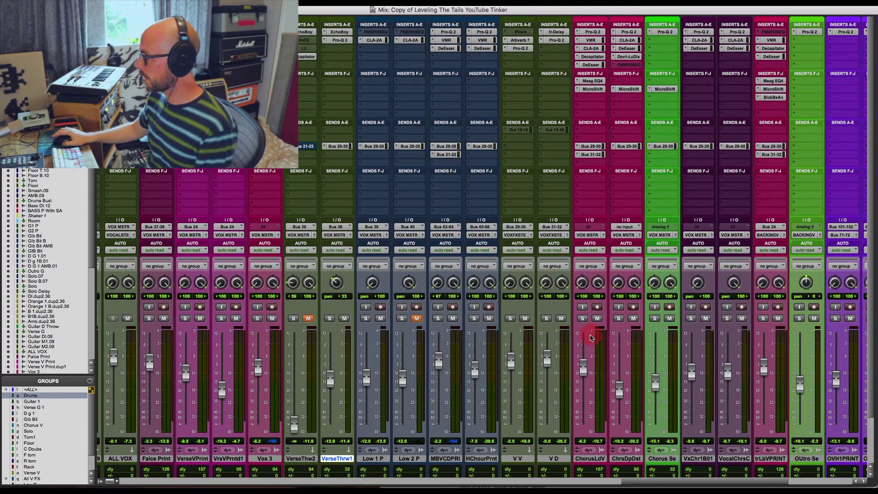
Open the Bus 21-22 send of the M BV C D PRINT track in the Mix window
scroll(590, 338, right, 3)
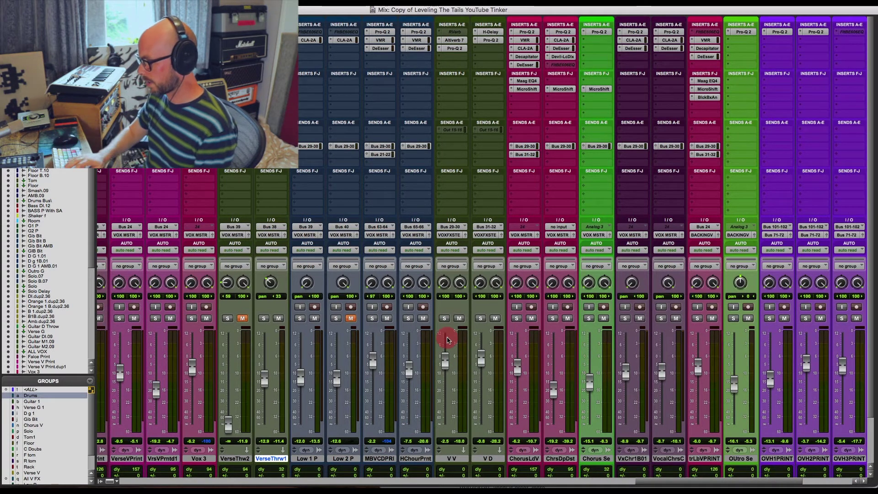
key(super+equal)
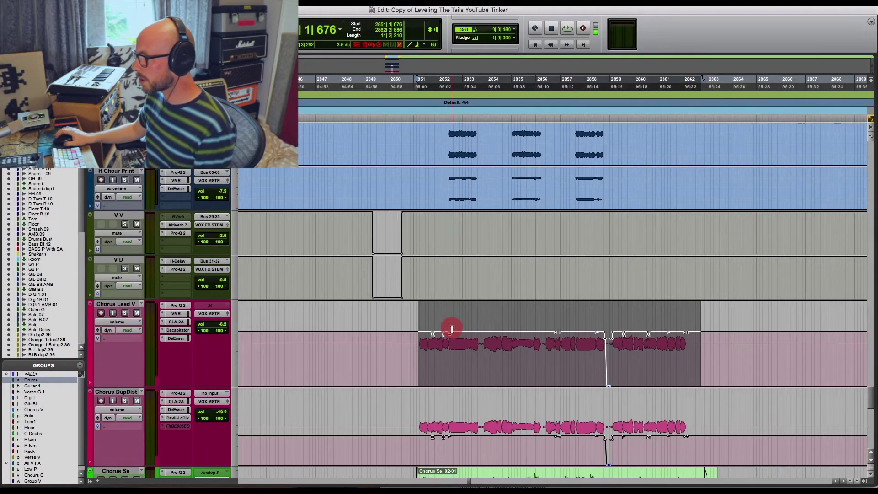
scroll(452, 329, up, 2)
key(super+equal)
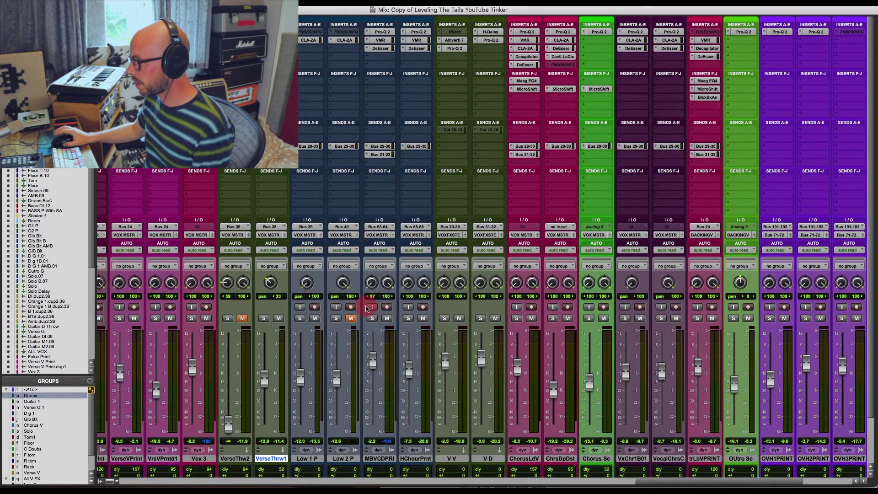
click(381, 155)
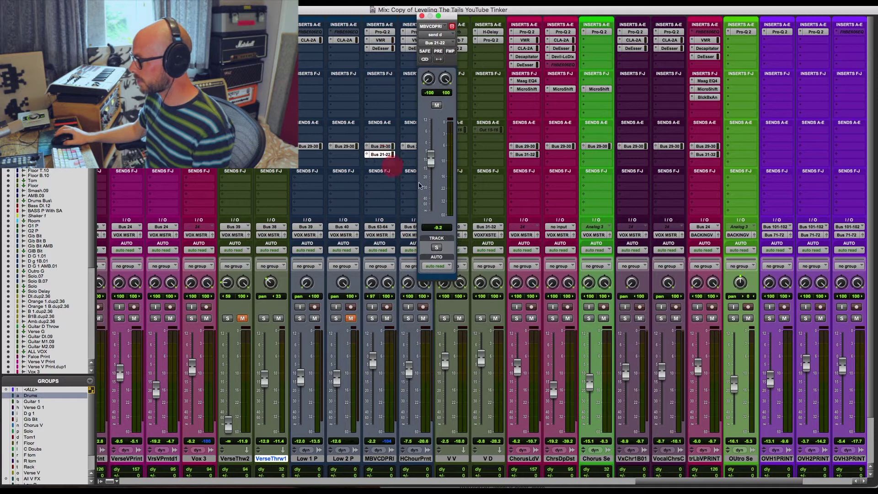
Find the Room track fed by Bus 21-22 in the Mix window and solo it
drag(684, 481, 429, 481)
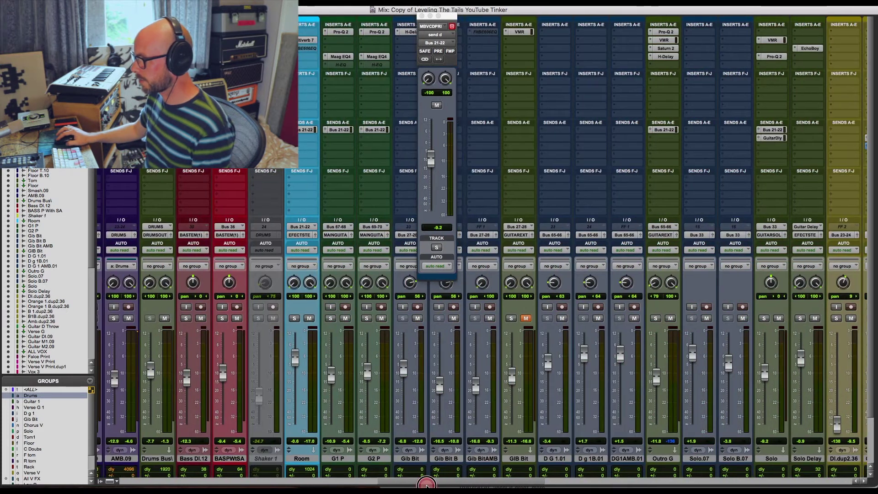
click(294, 319)
click(295, 318)
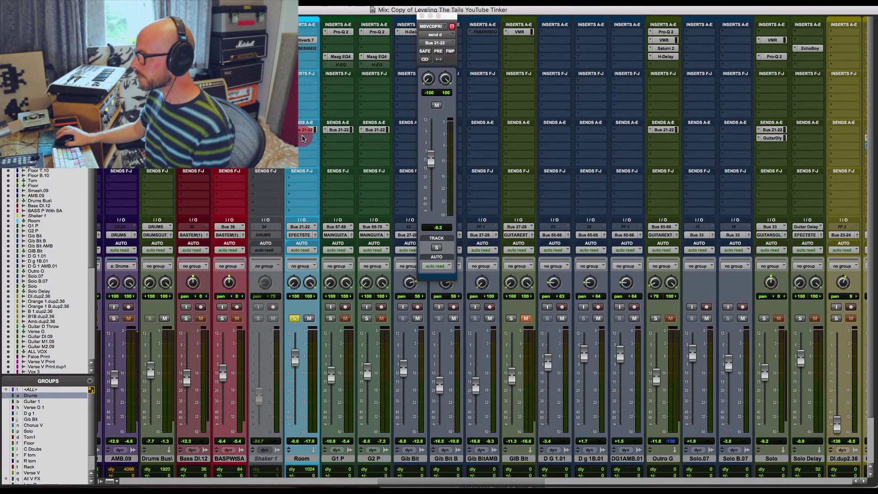
Solo the M BV C D PRINT track alongside the Room track in the Mix window
scroll(588, 288, right, 10)
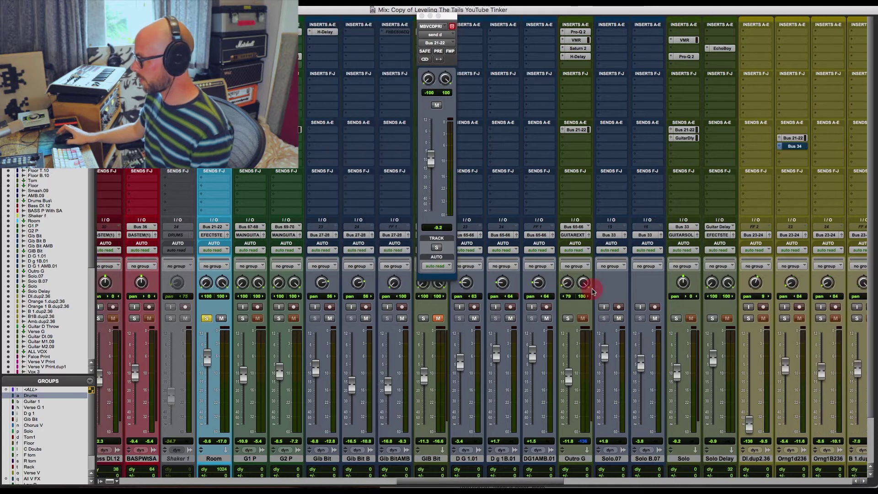
scroll(572, 285, right, 15)
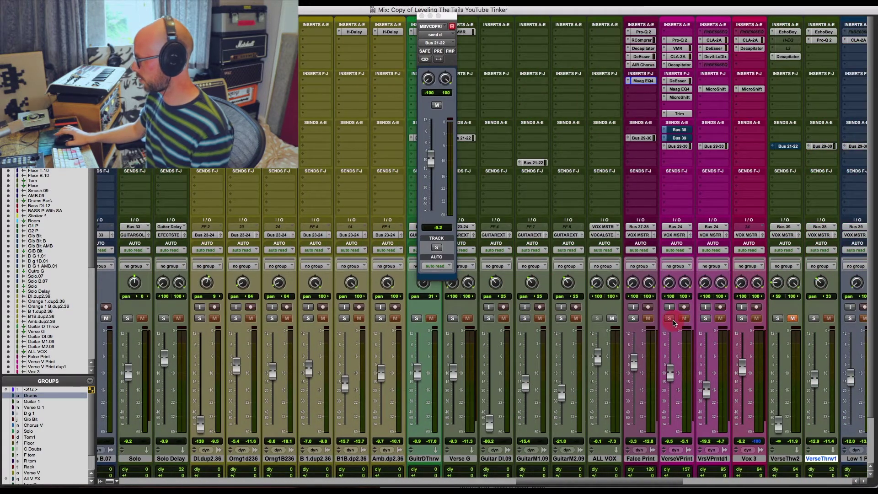
scroll(673, 322, right, 13)
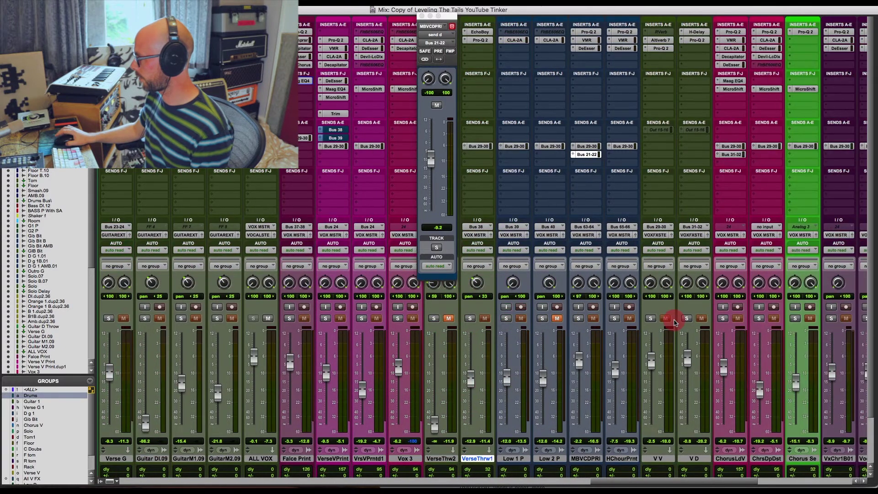
click(579, 318)
scroll(478, 402, left, 10)
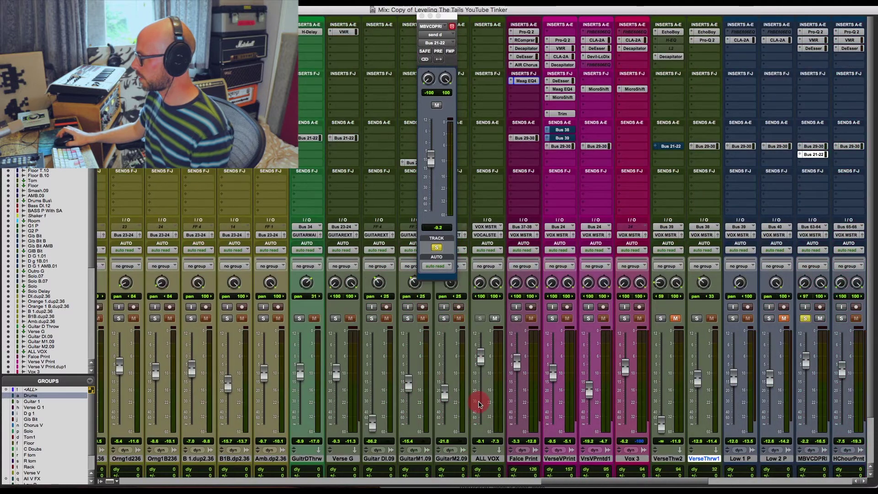
Listen to the soloed backing vocals in the Edit window, stop playback and close the Bus 21-22 send window
key(super+equal)
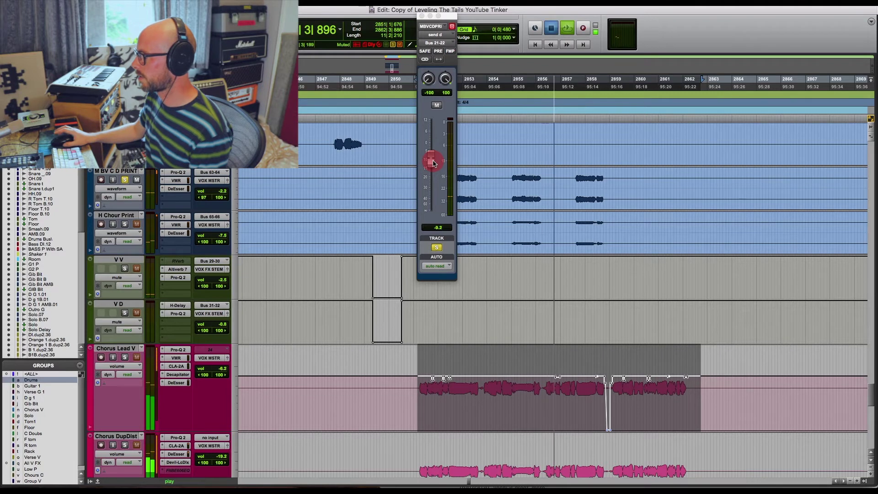
key(space)
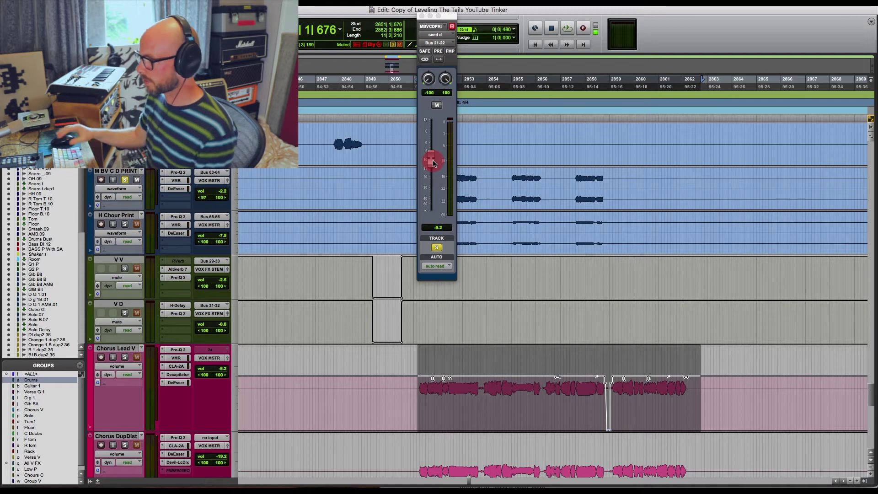
click(422, 17)
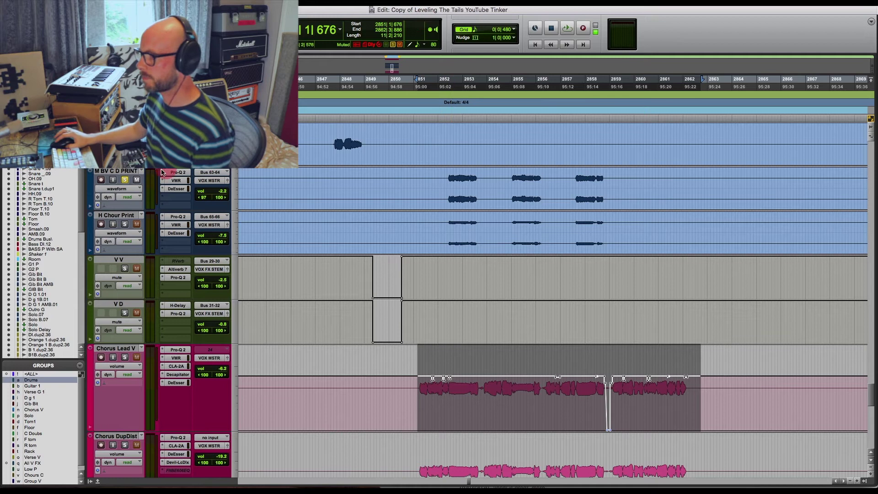
Go to the outro in the Edit window and select the lead vocal on outrLbVclPRINT from about bar 2885 to 2911
scroll(532, 291, down, 5)
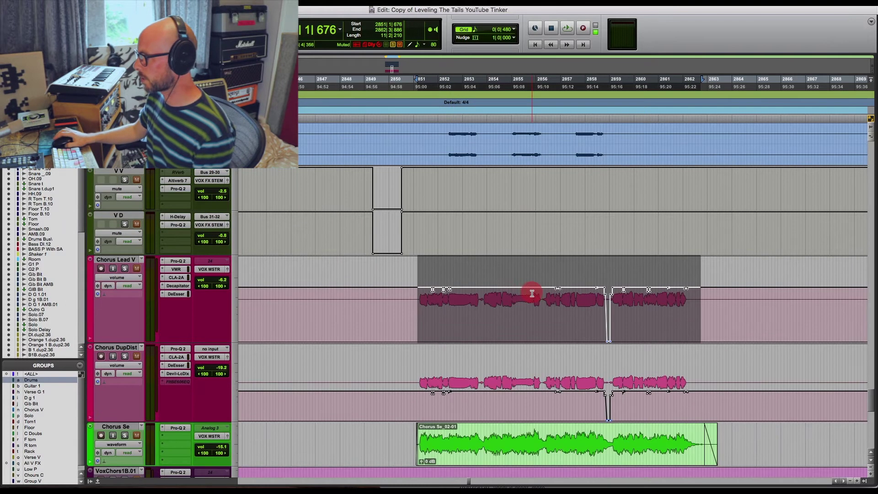
scroll(534, 294, down, 3)
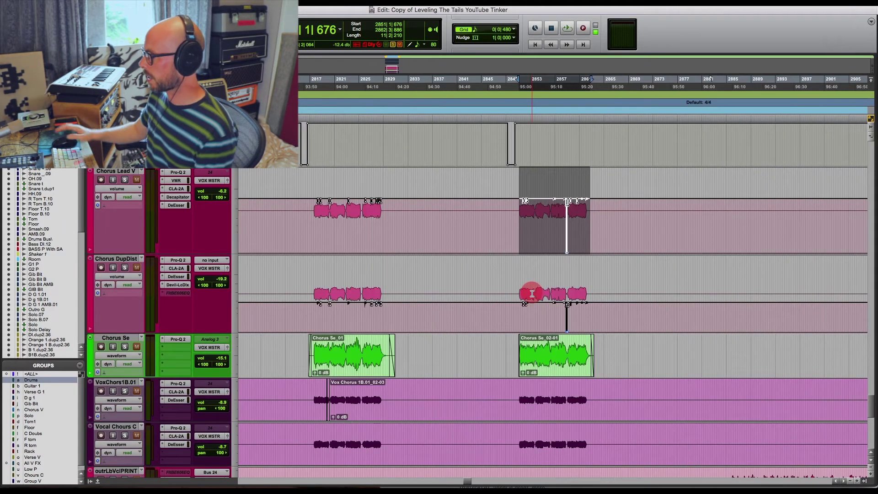
scroll(542, 294, right, 5)
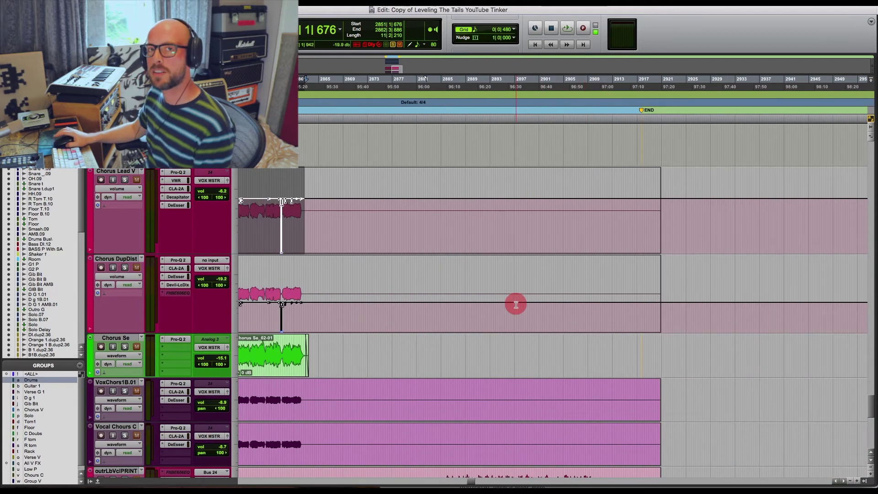
scroll(515, 303, down, 1)
scroll(512, 322, down, 4)
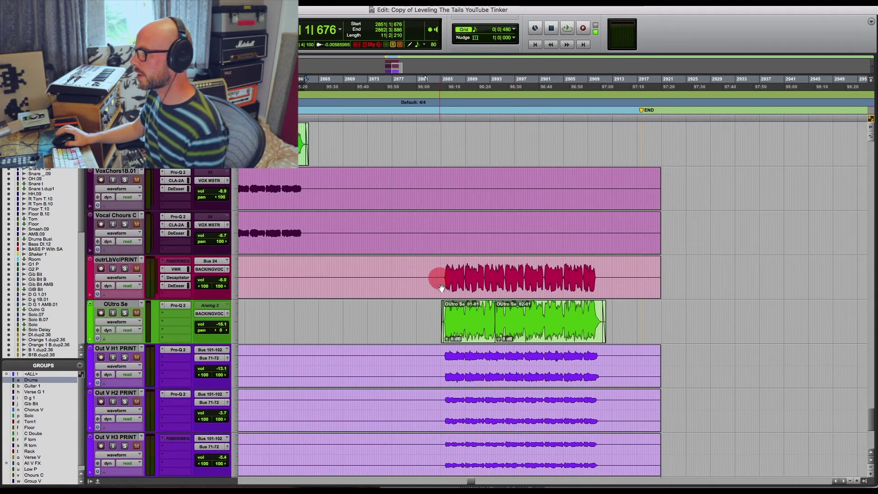
drag(442, 275, 604, 276)
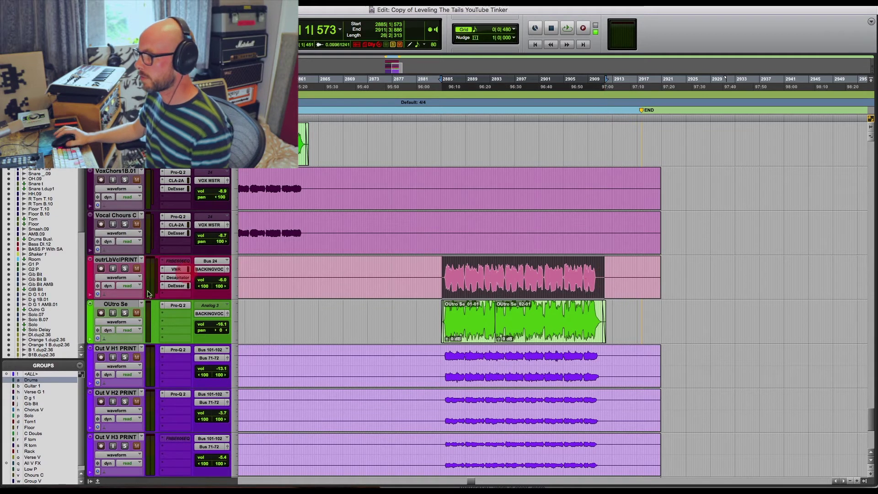
Select the outro backing vocal tracks from Out V H1 PRINT through Stay Print and mute them
click(127, 271)
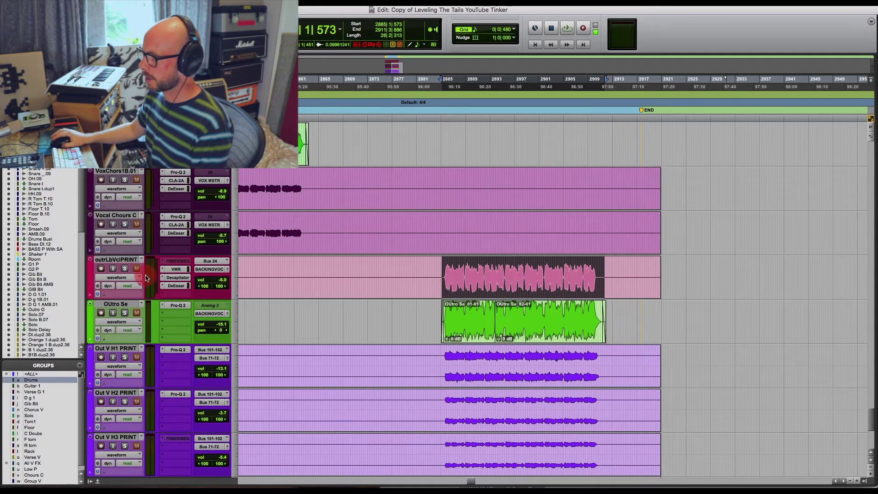
scroll(147, 278, right, 2)
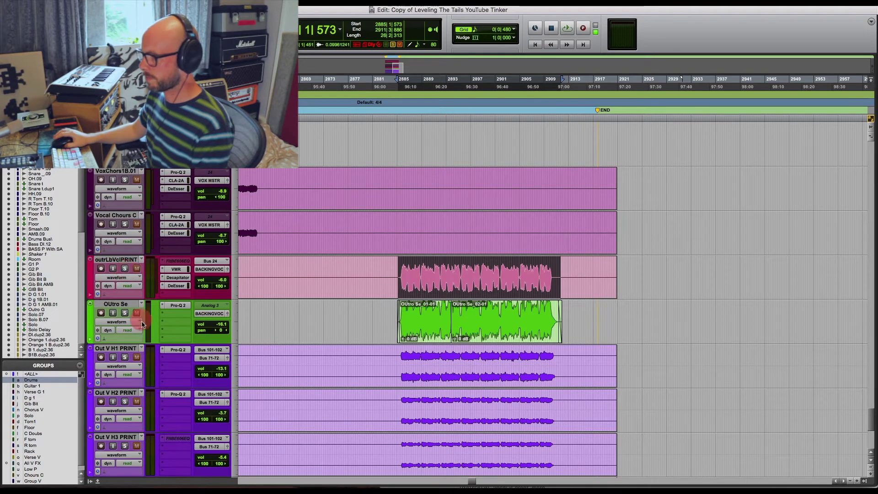
click(133, 350)
scroll(134, 349, down, 6)
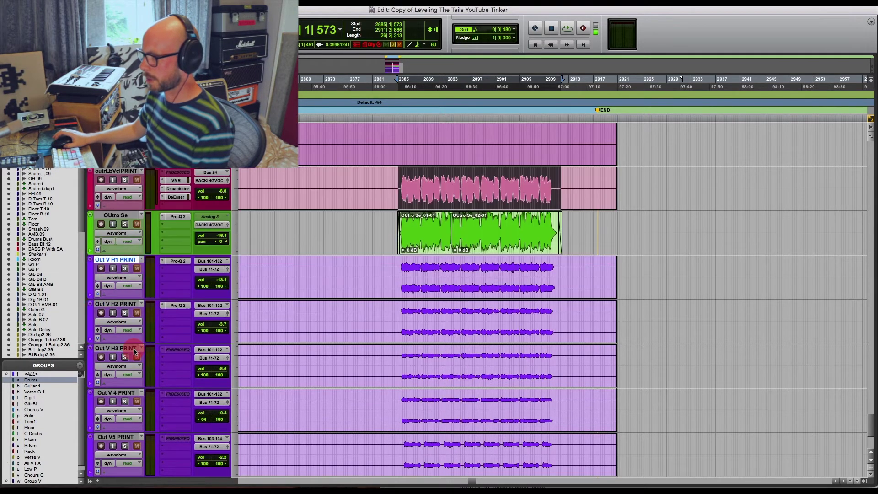
click(131, 352)
click(334, 358)
scroll(361, 356, up, 5)
Solo outrLbVclPRINT with the V V and V D effect returns in the Mix window, and open the Altiverb 7 reverb on V V
key(super+equal)
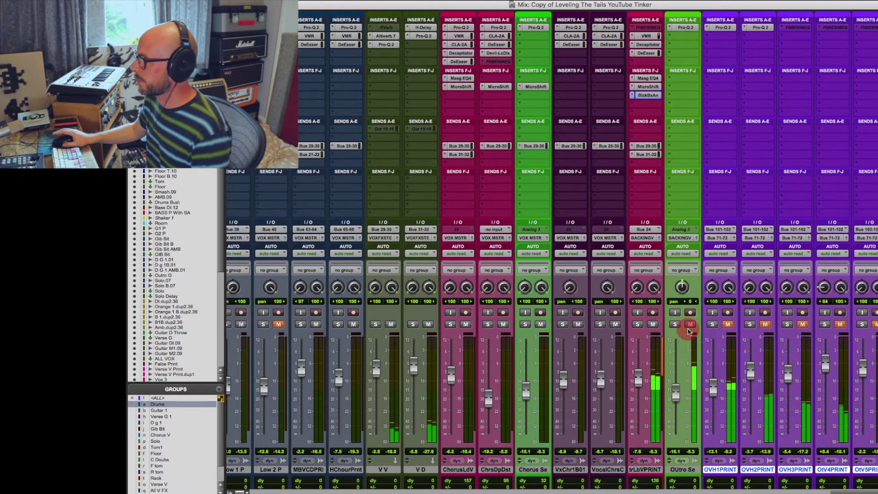
click(637, 324)
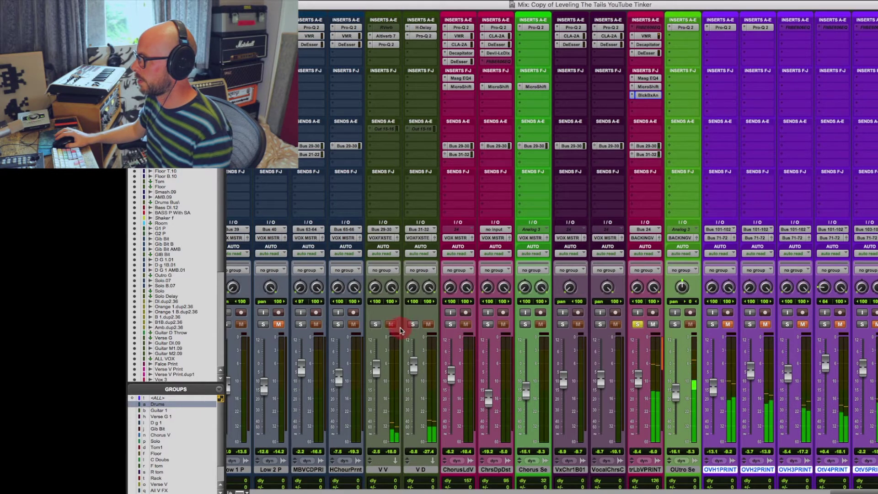
click(375, 324)
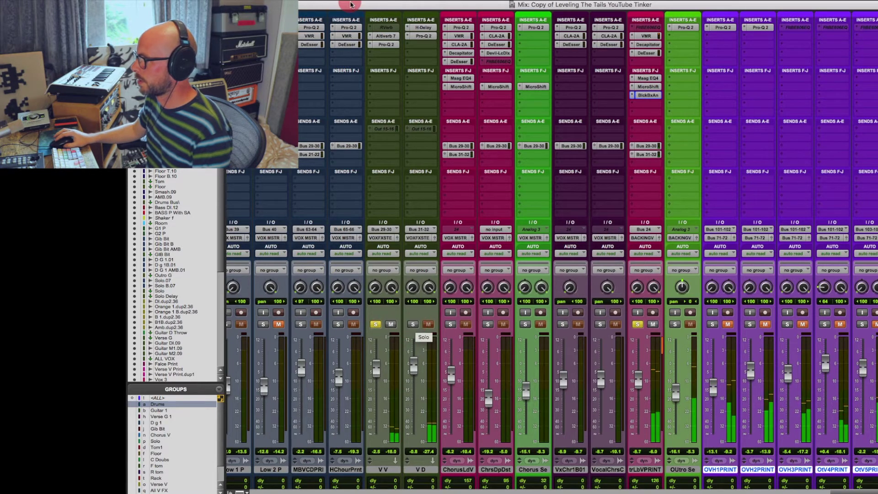
click(387, 36)
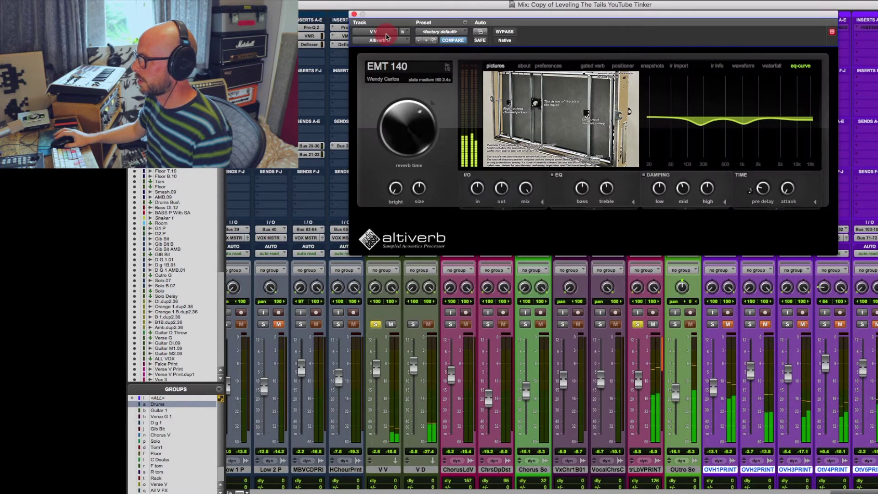
click(413, 325)
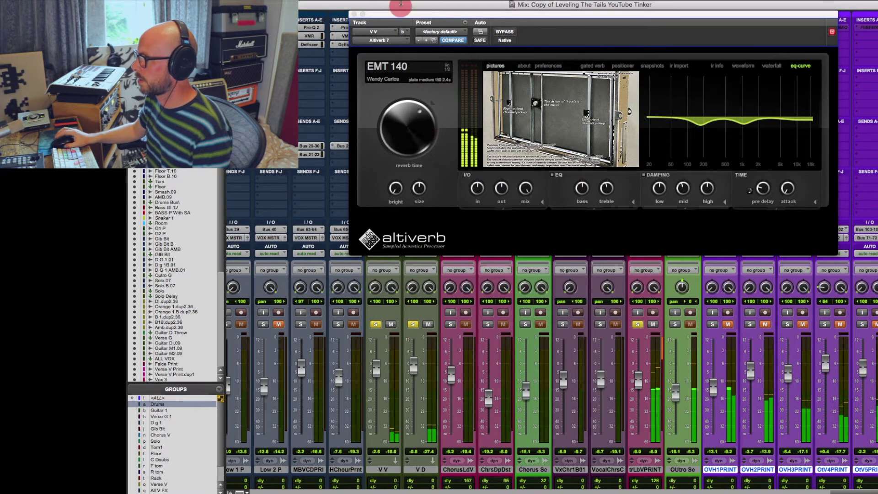
Close the Altiverb window and inspect the H-Delay plug-in on the V D return
click(354, 14)
click(420, 28)
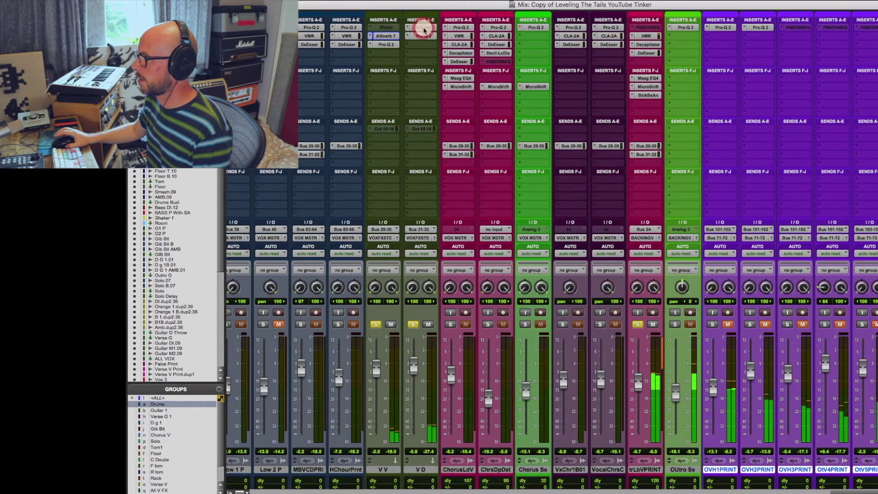
click(354, 15)
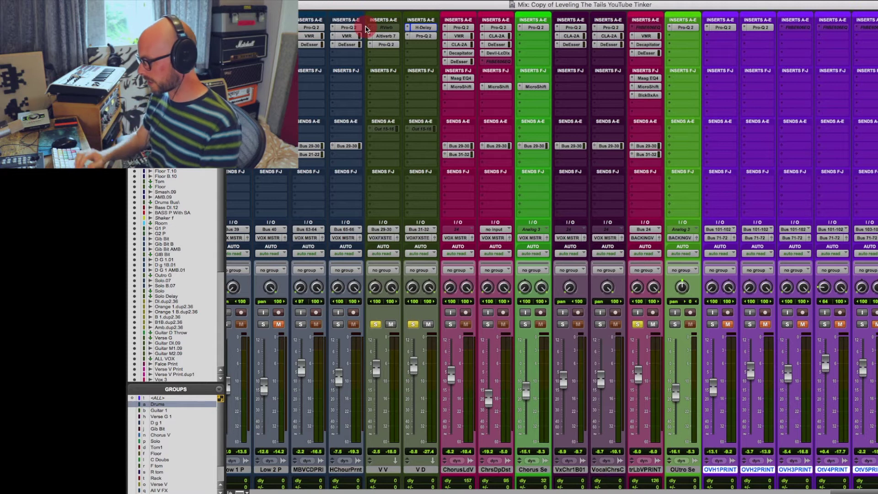
Inspect the Black Box HG-2 saturation plug-in on outrLbVclPRINT and close its window
key(super+equal)
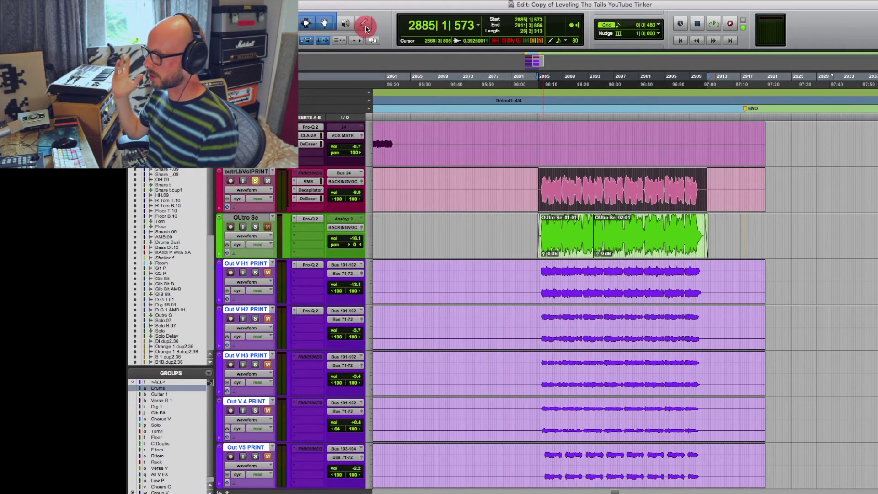
key(super+equal)
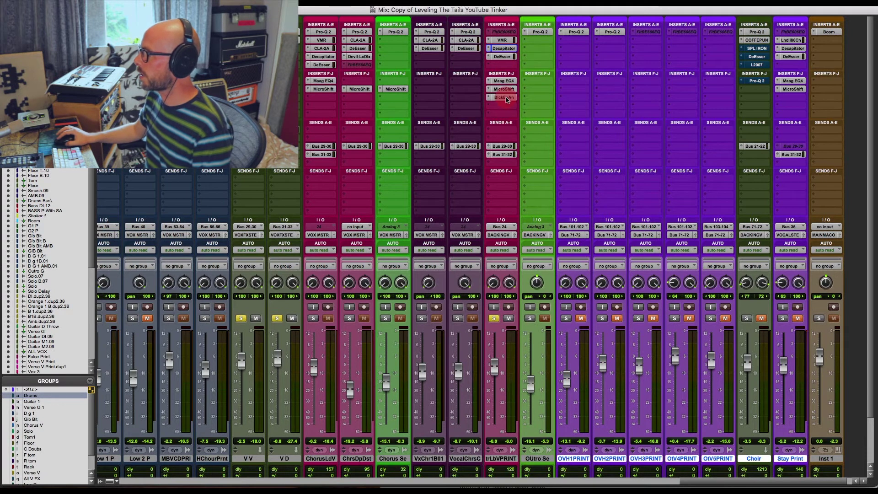
click(505, 98)
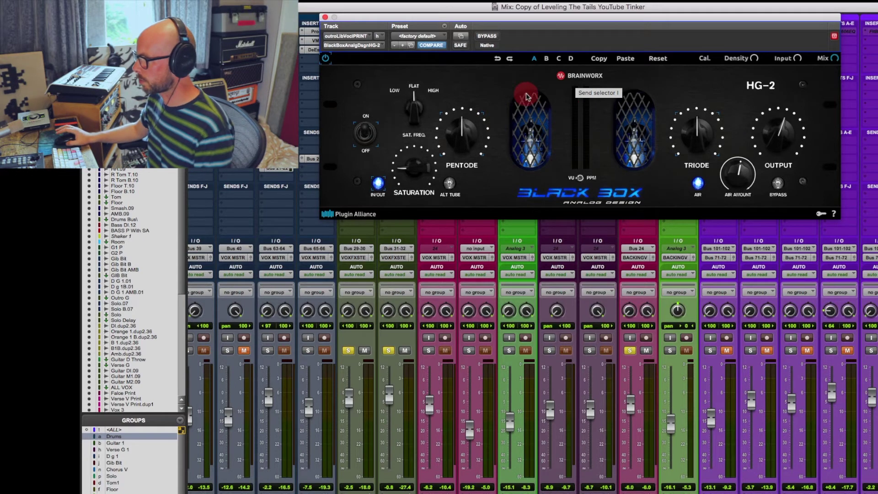
click(325, 17)
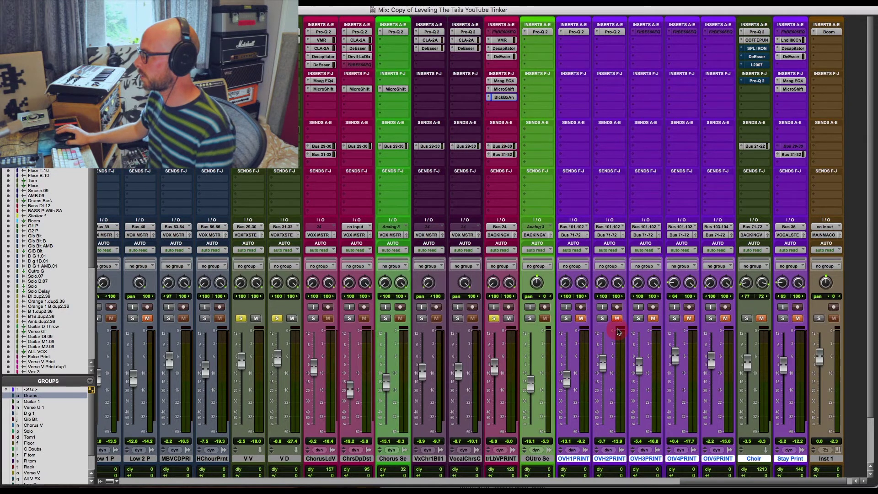
Compare the OUtro Se track on its own and together with outrLbVclPRINT using solos during playback, and clear all solos
click(529, 318)
click(494, 318)
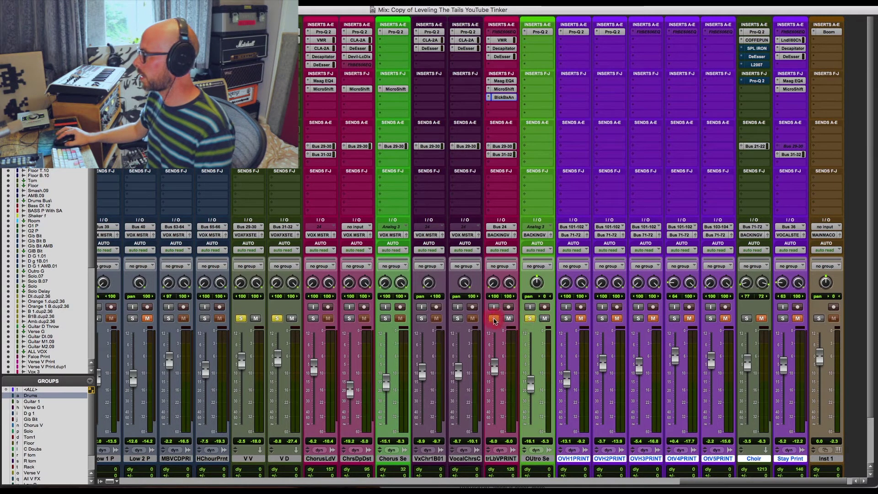
alt+click(531, 319)
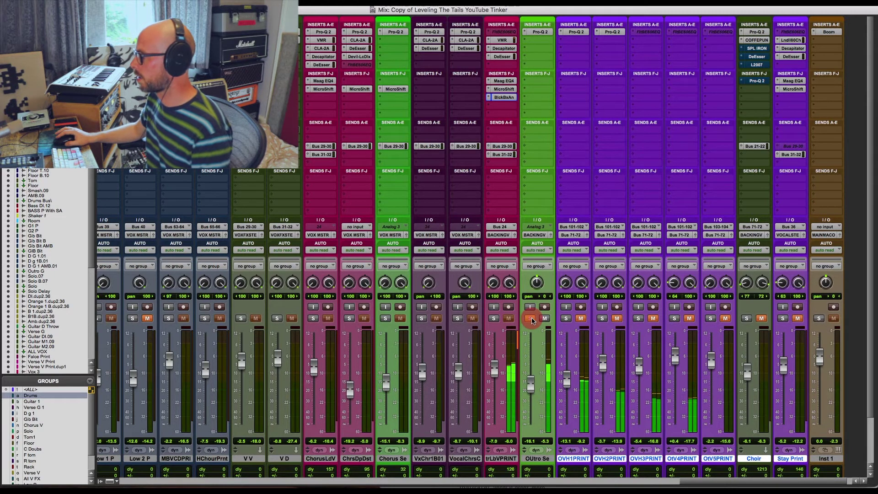
click(530, 319)
click(493, 319)
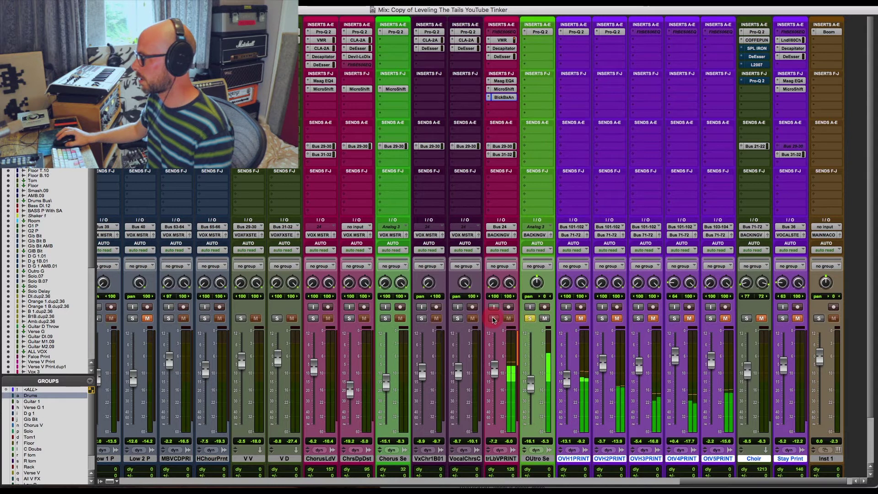
click(494, 318)
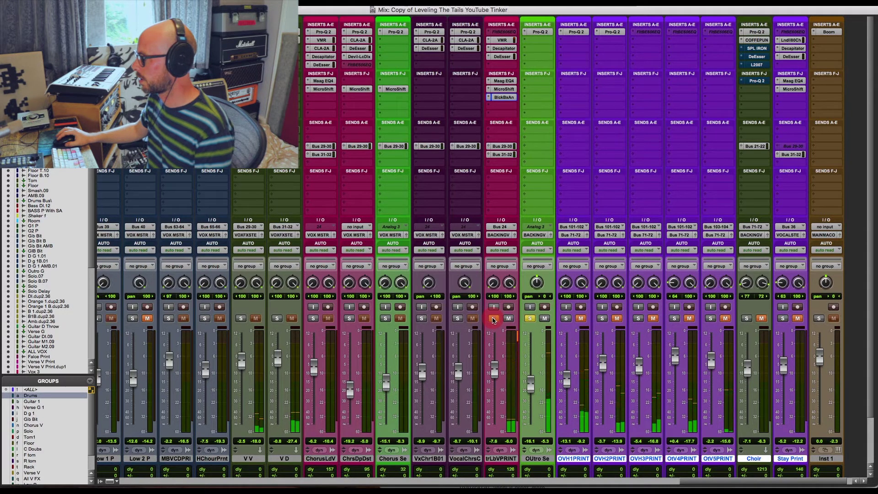
alt+click(493, 318)
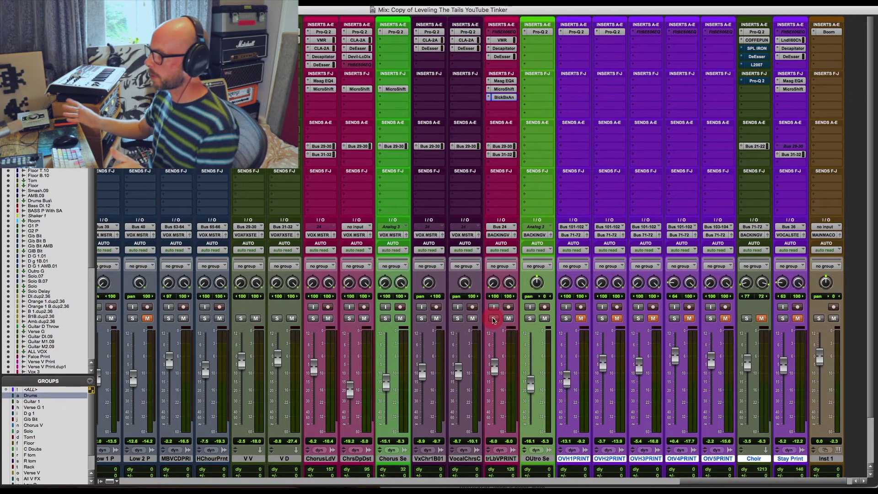
Examine the MicroShift plug-in settings on outrLbVclPRINT and close the plug-in
click(501, 84)
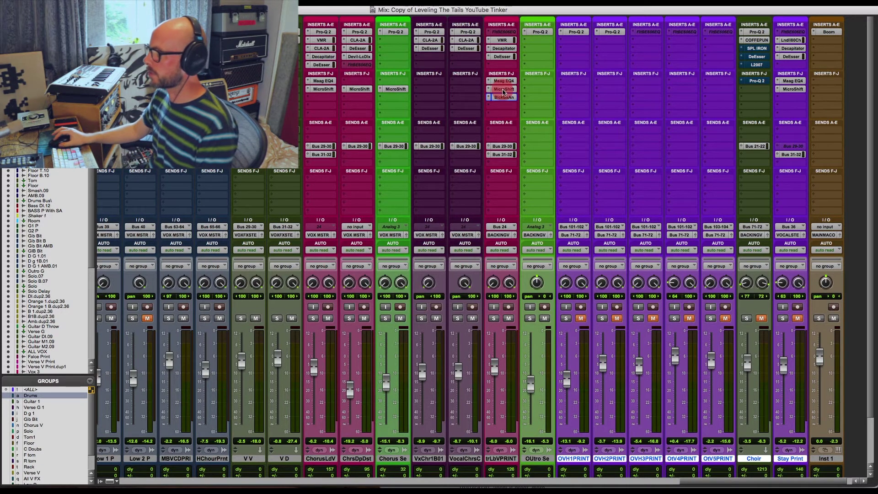
click(503, 90)
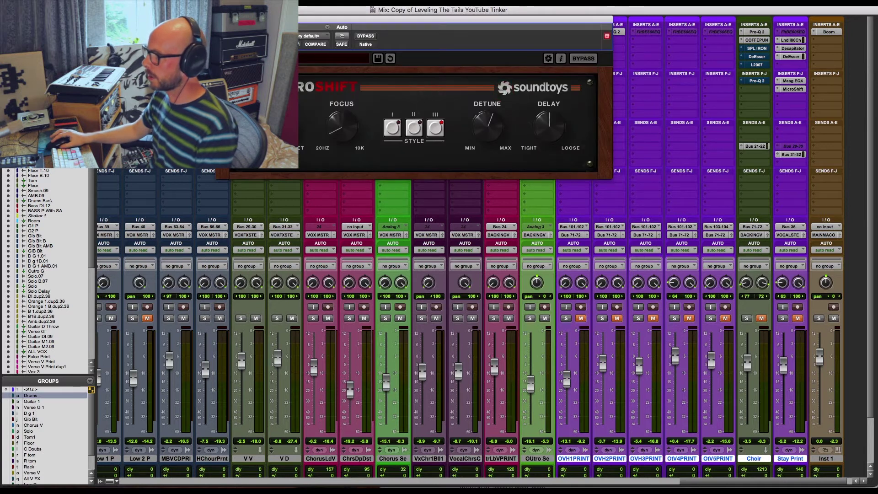
key(super+w)
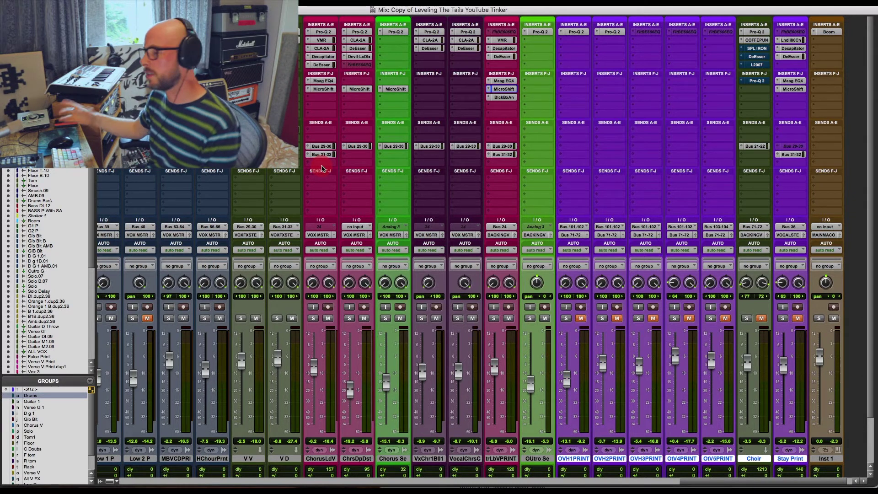
Unmute the Stay Print track and play its audio from about bar 2898 to 2911 in the Edit window
scroll(594, 336, right, 2)
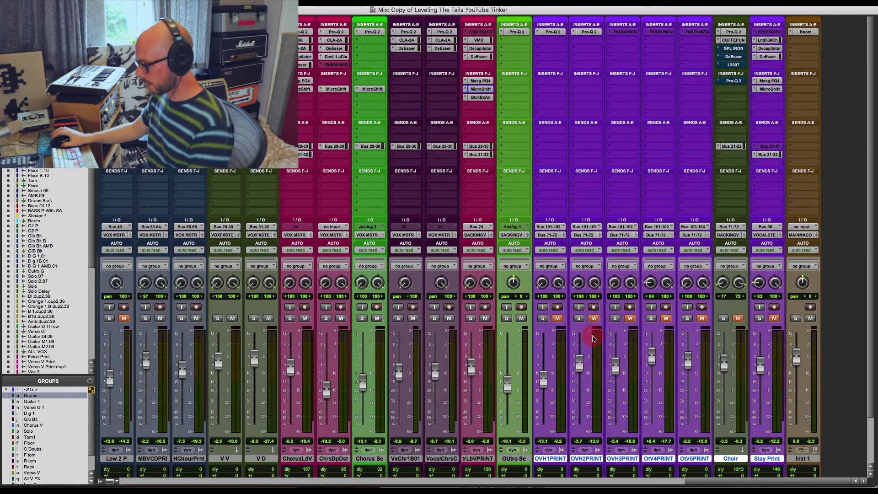
click(774, 320)
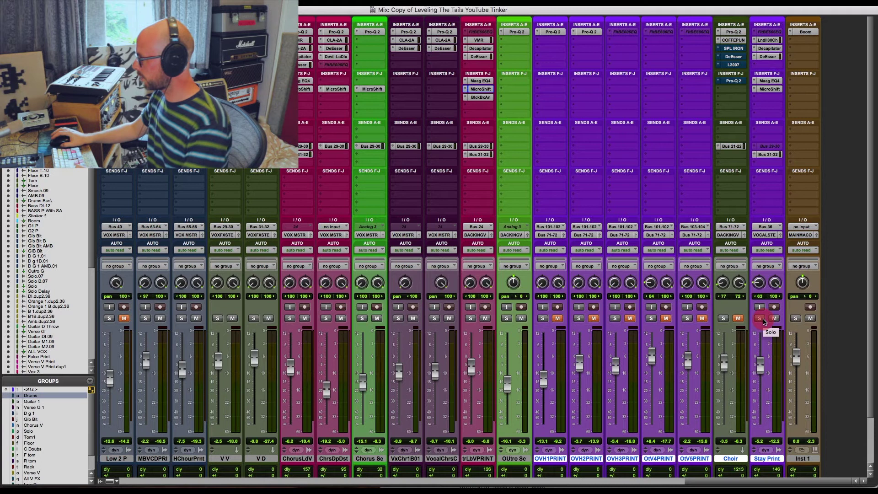
key(super+equal)
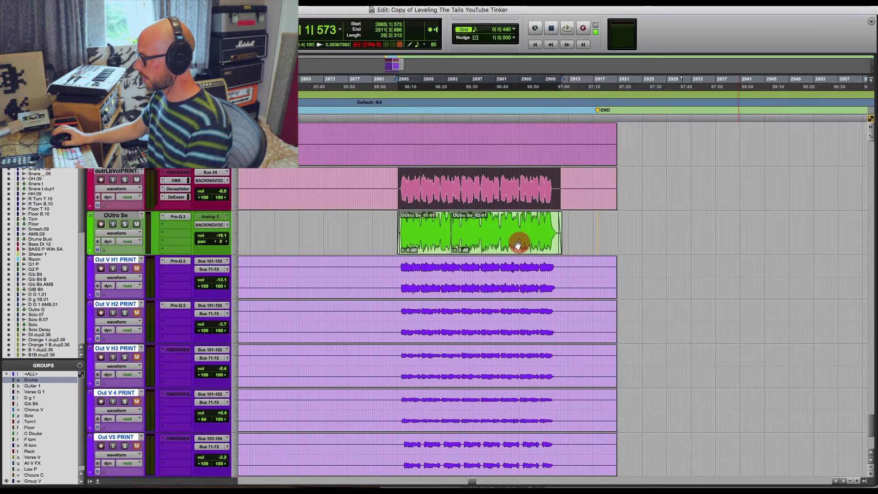
scroll(433, 299, down, 5)
drag(481, 361, 559, 360)
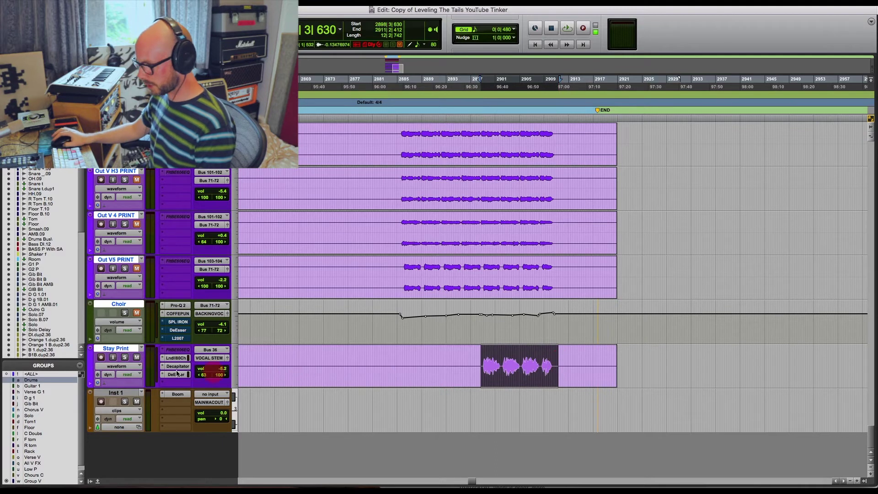
key(space)
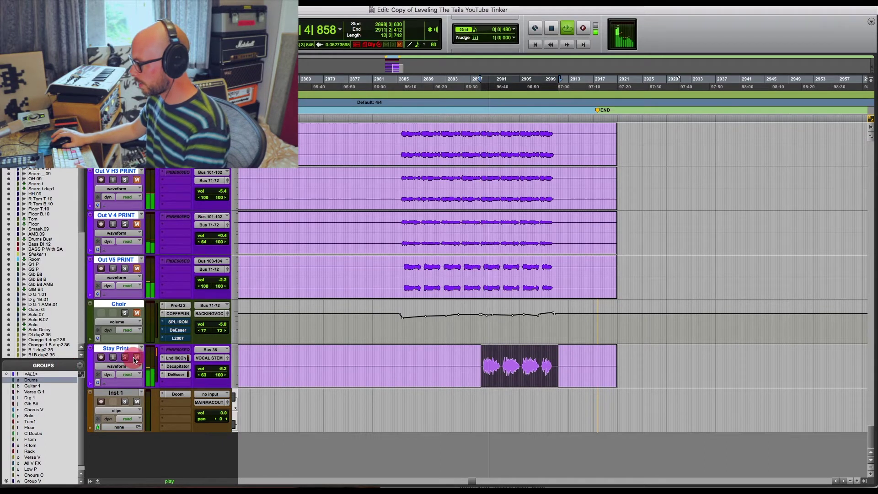
Raise the Stay Print fader to about +1.4 dB in the Mix window and solo the track
key(super+equal)
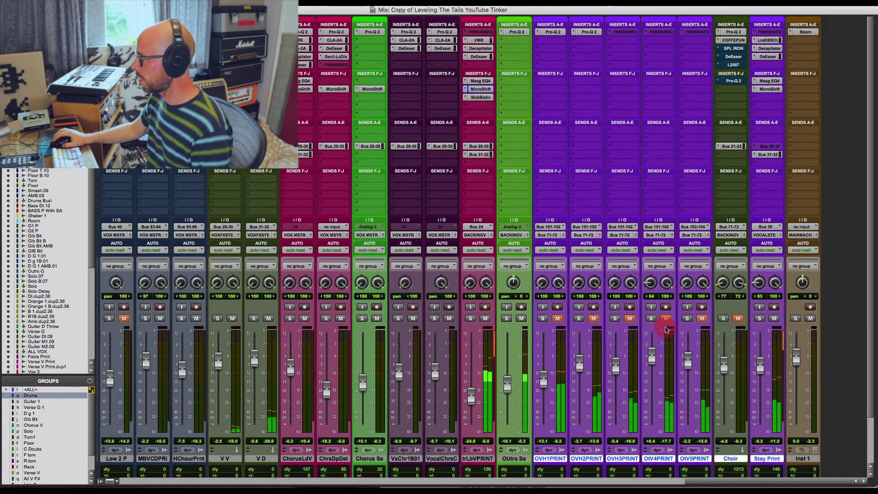
drag(762, 365, 762, 357)
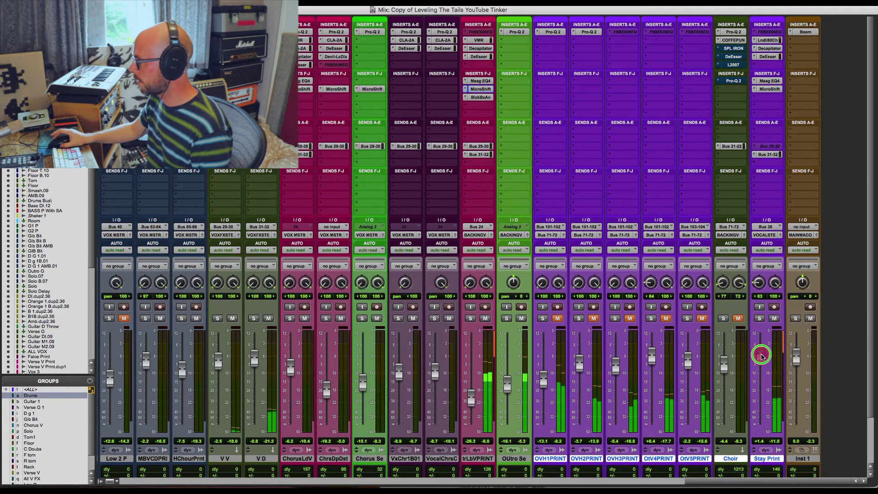
click(759, 318)
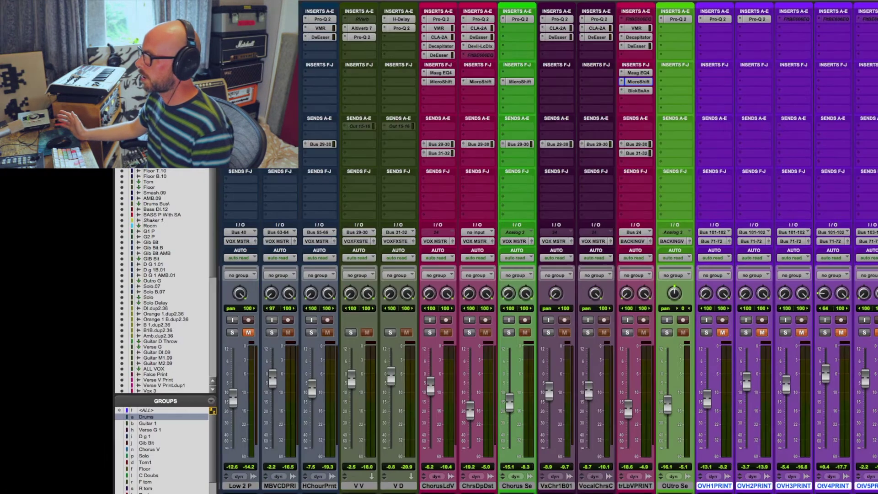
Examine the Lindell 80 Series channel strip and the MicroShift plug-in on the Stay Print track
click(769, 40)
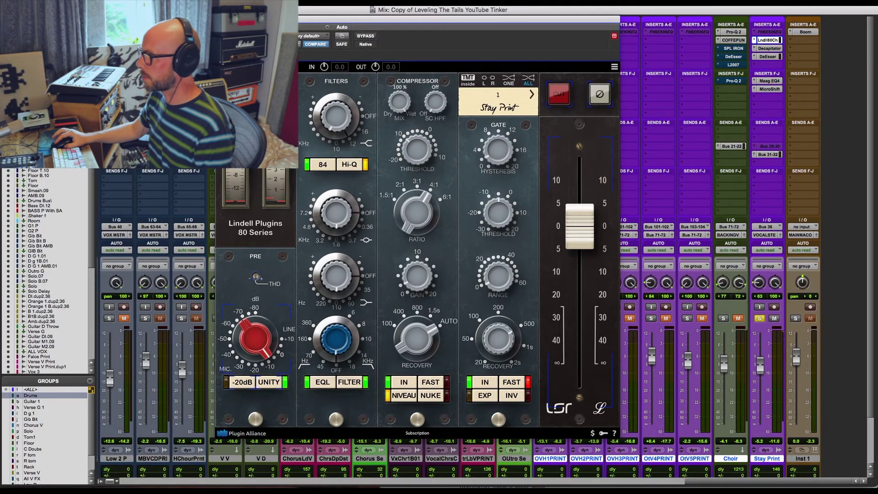
key(super+w)
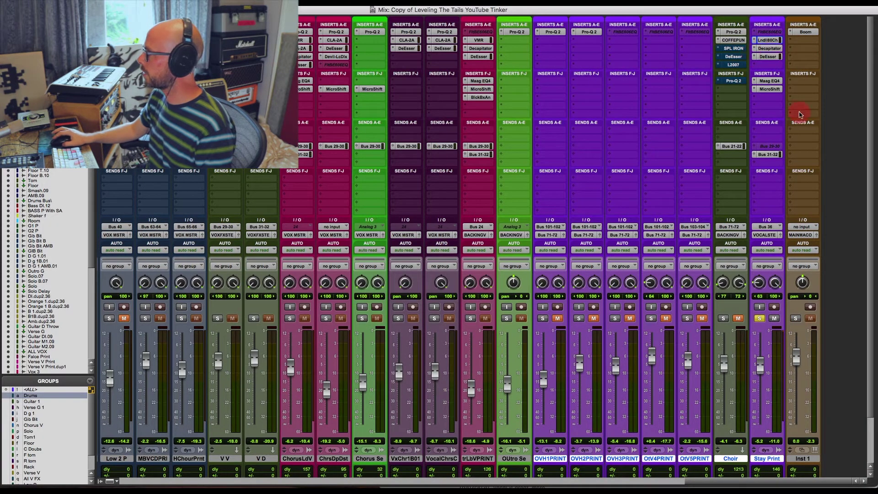
click(770, 89)
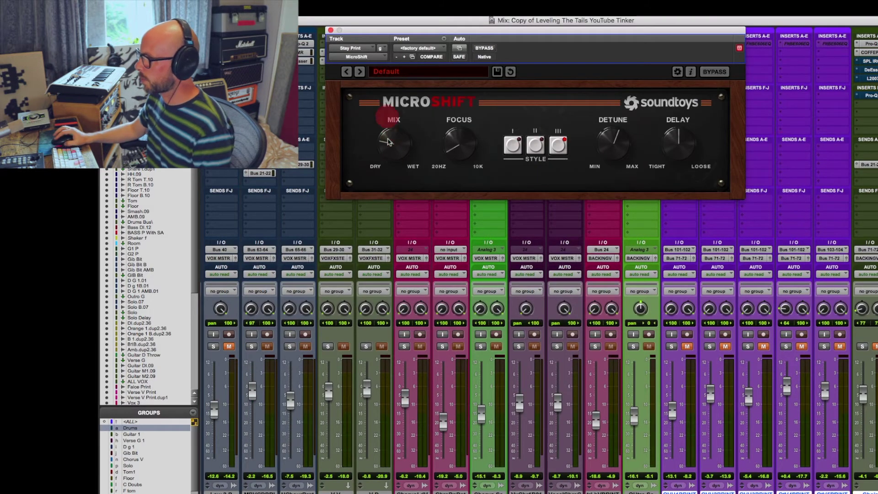
click(330, 33)
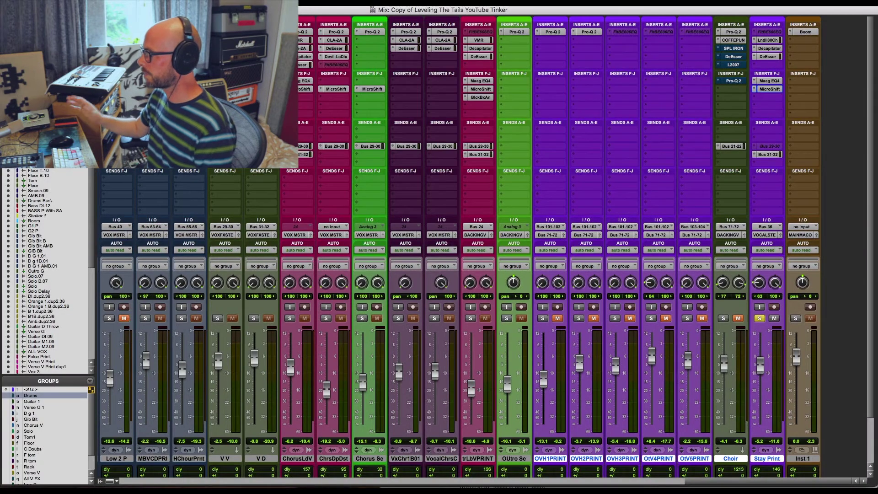
Lower the Stay Print fader to about -7.8 dB
drag(760, 364, 761, 375)
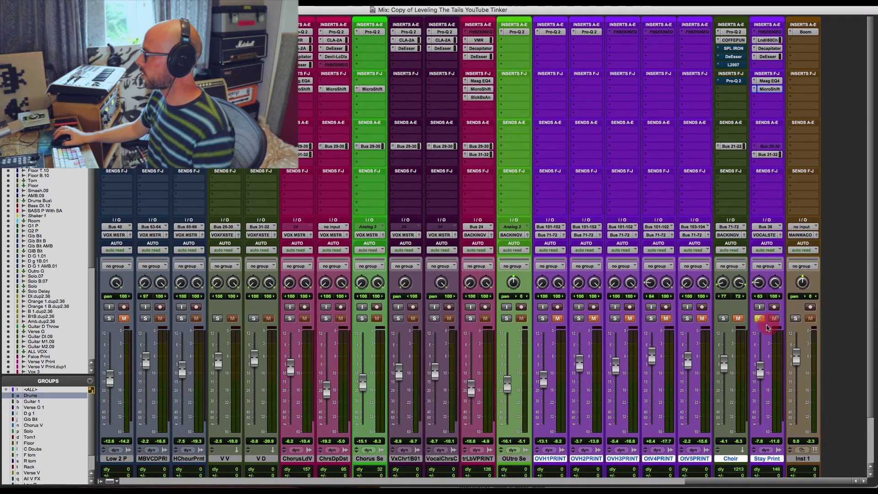
Clear the Stay Print solo and all track mutes, and select only the five tracks from OVH1PRINT to OtV5PRINT
click(759, 318)
alt+click(701, 318)
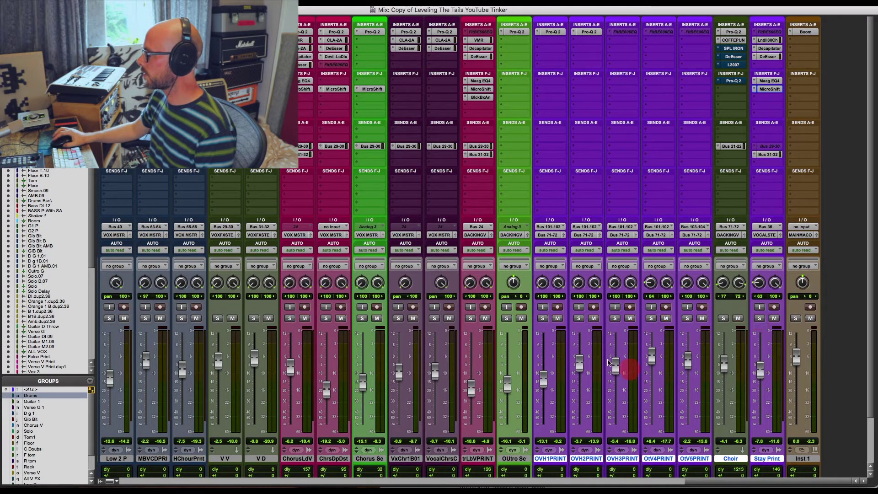
drag(539, 458, 730, 460)
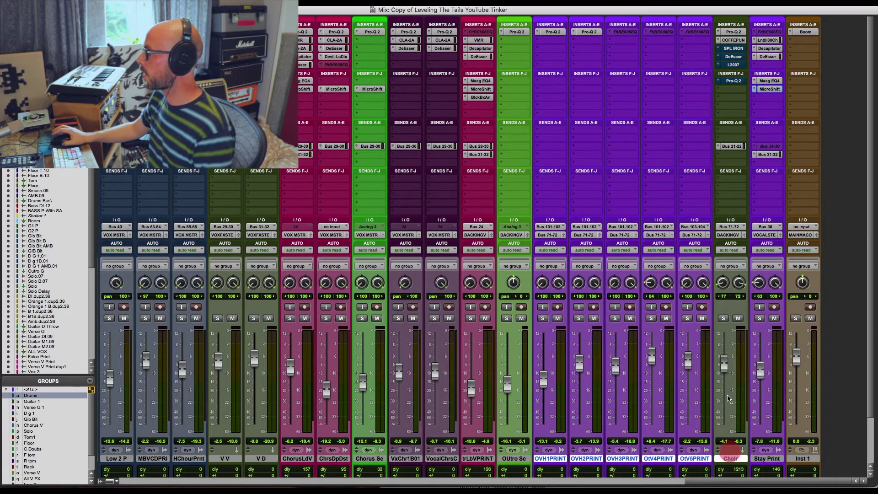
shift+click(694, 458)
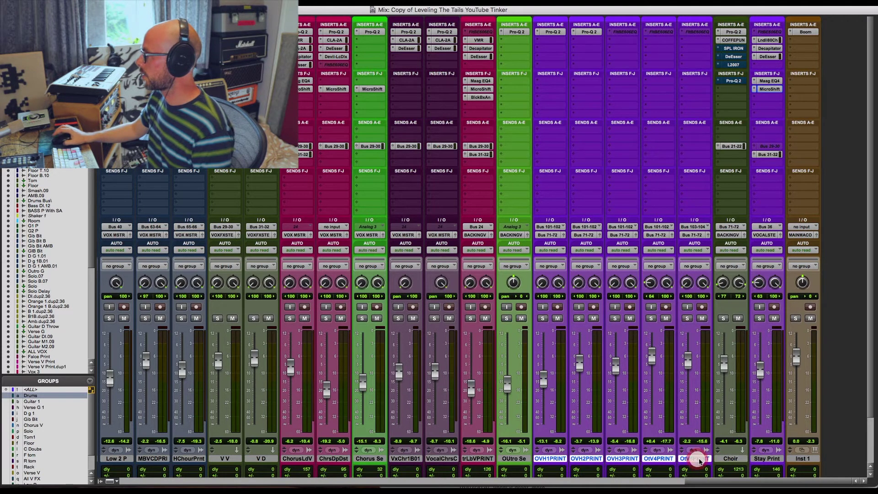
click(730, 32)
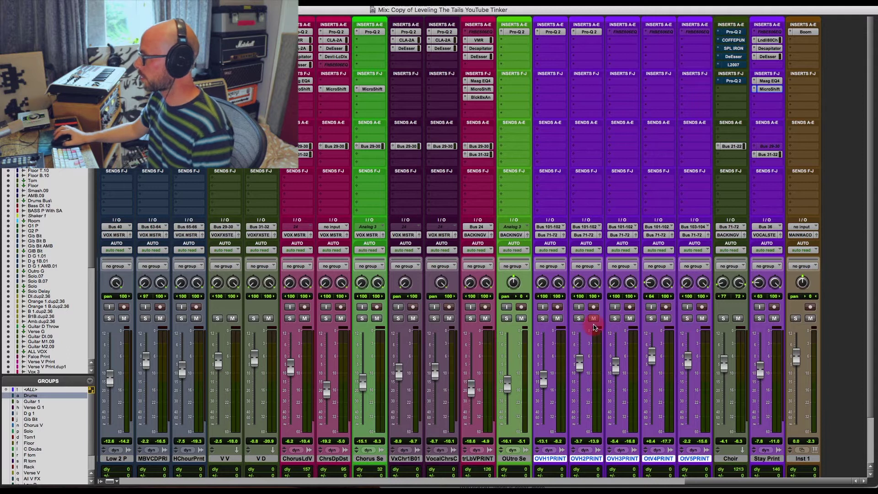
Solo Choir and OVH1PRINT and play the Out V 4 PRINT range from about bar 2885 to 2910
click(723, 318)
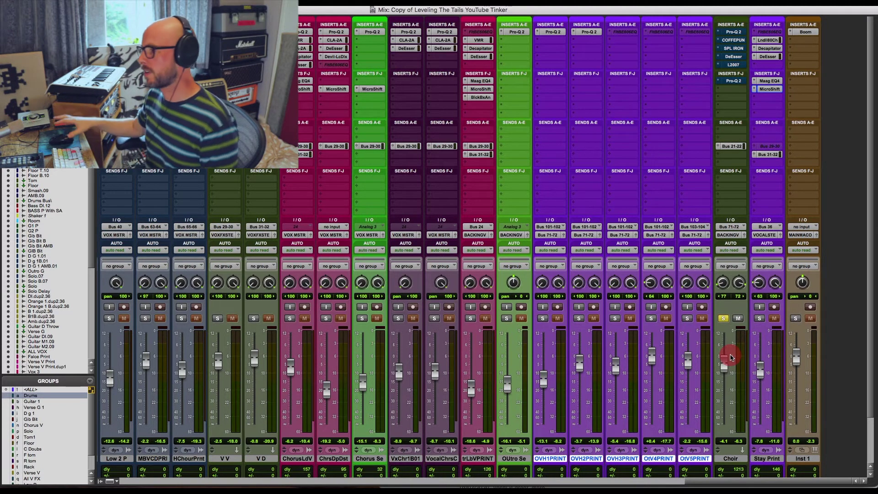
click(542, 318)
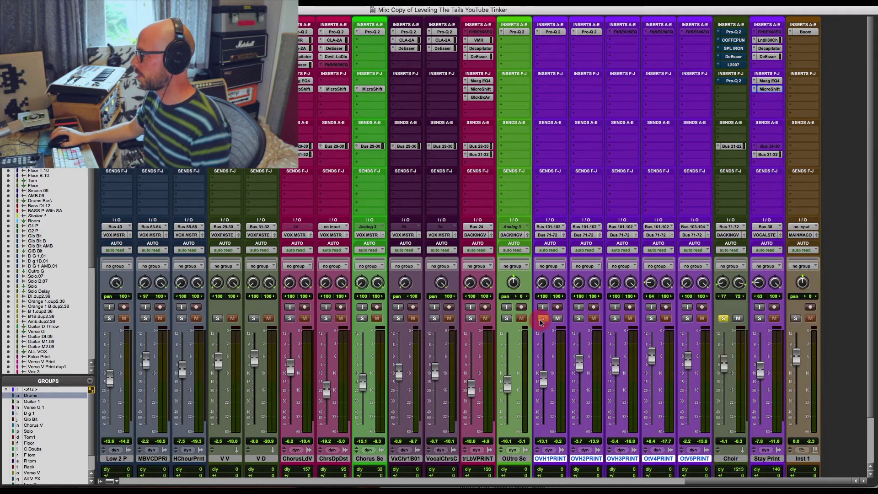
key(super+equal)
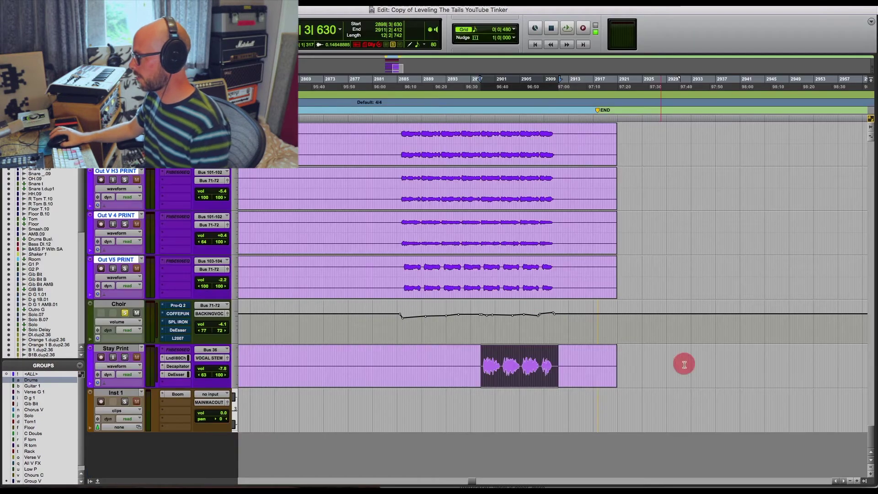
click(403, 221)
drag(403, 221, 554, 220)
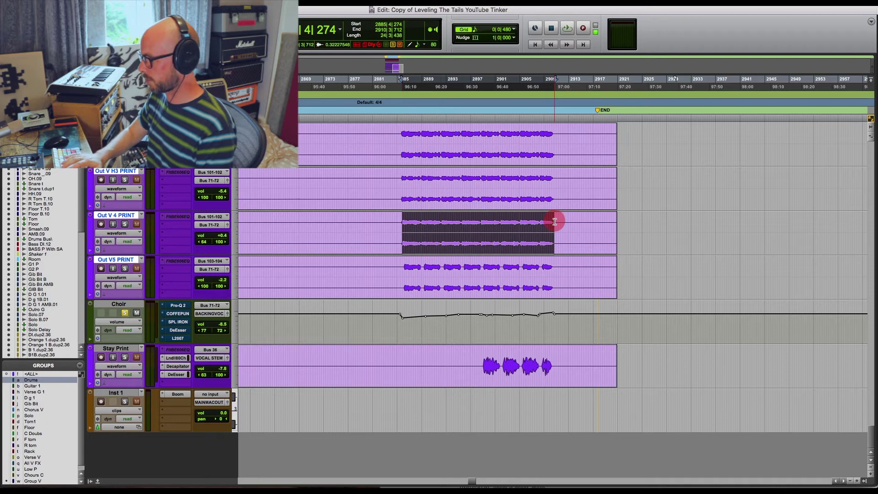
key(super+equal)
key(space)
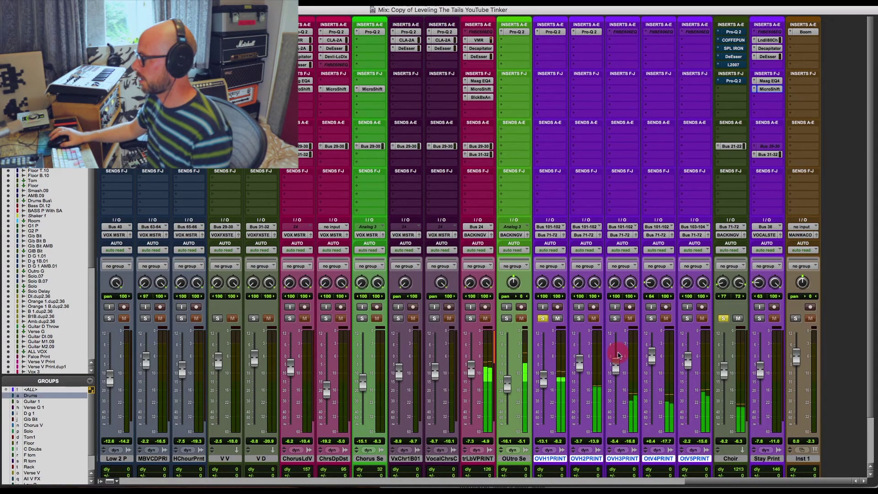
Add OVH2PRINT, OVH3PRINT, OtV4PRINT and OtV5PRINT to the solos one by one during playback, and clear all solos
click(579, 319)
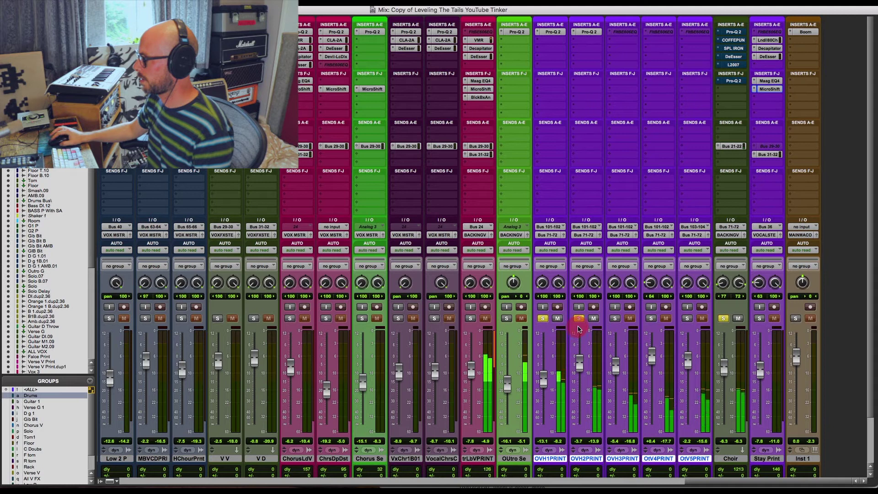
click(615, 319)
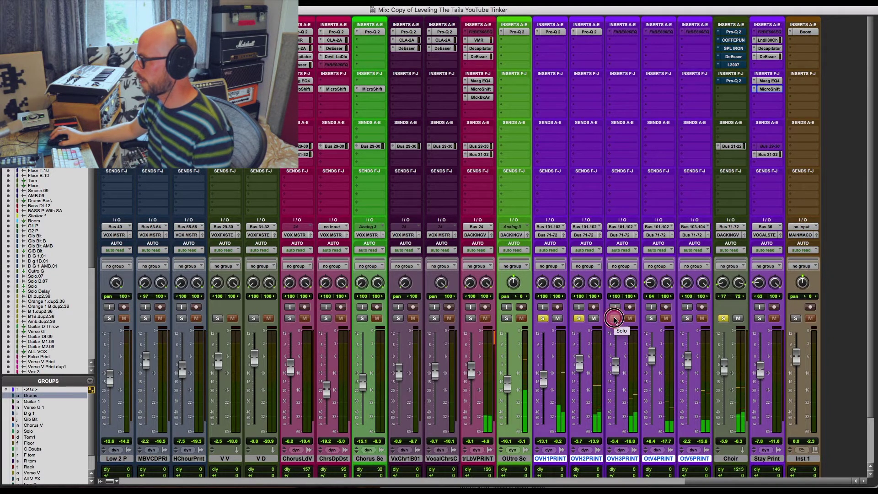
click(652, 319)
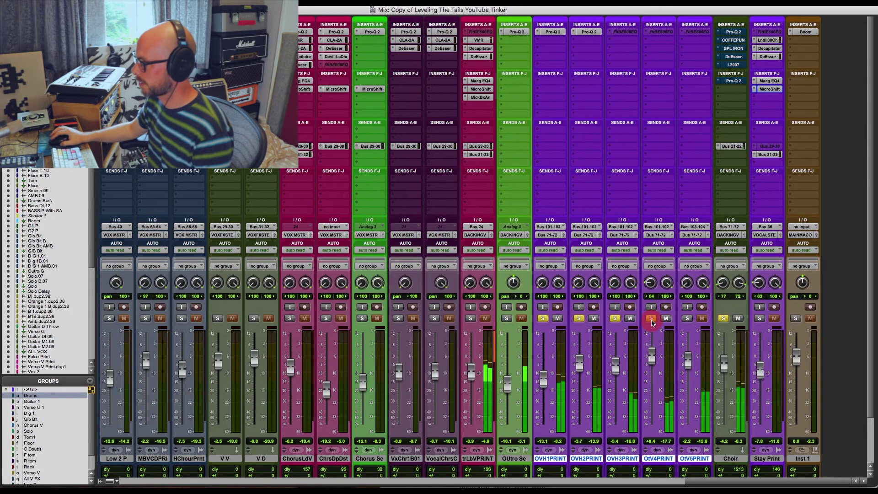
click(688, 319)
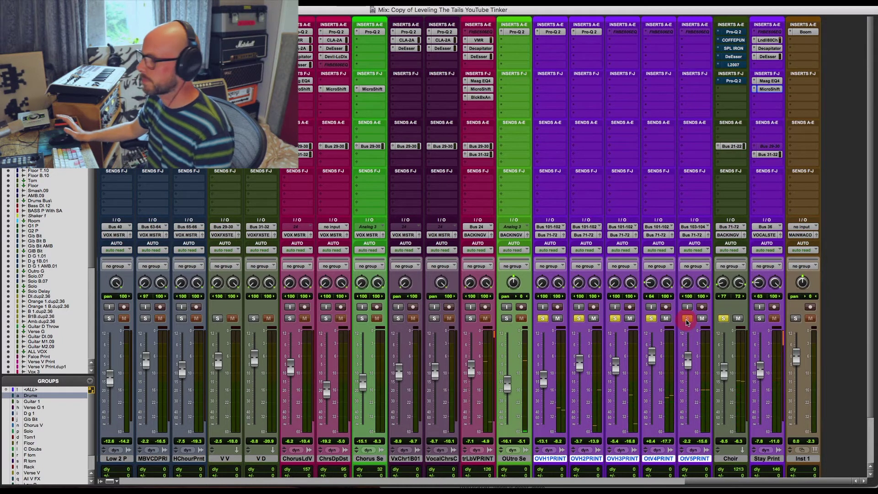
alt+click(686, 318)
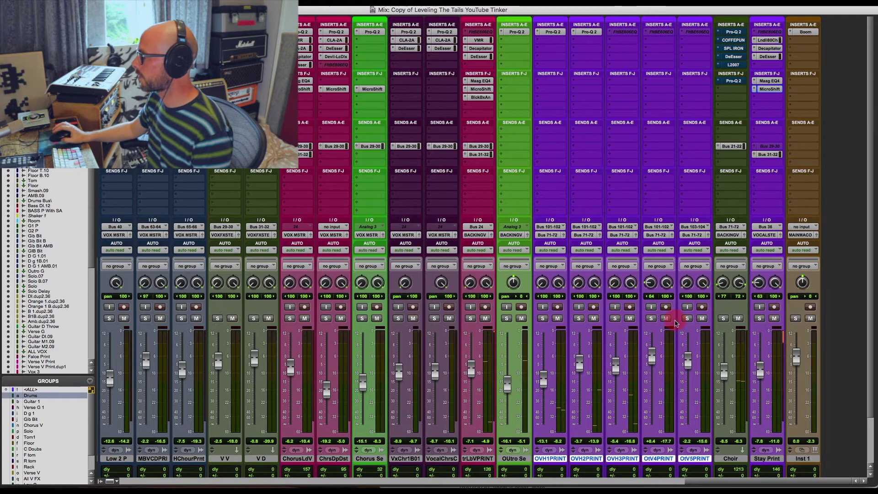
Solo the five selected outro print tracks together, add Choir to the solo, and clear all solos and the track selection
click(543, 319)
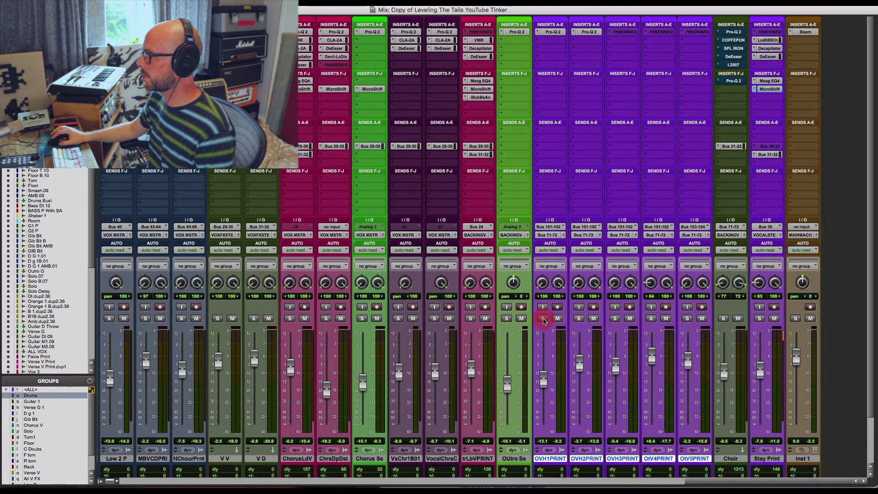
alt+shift+click(543, 318)
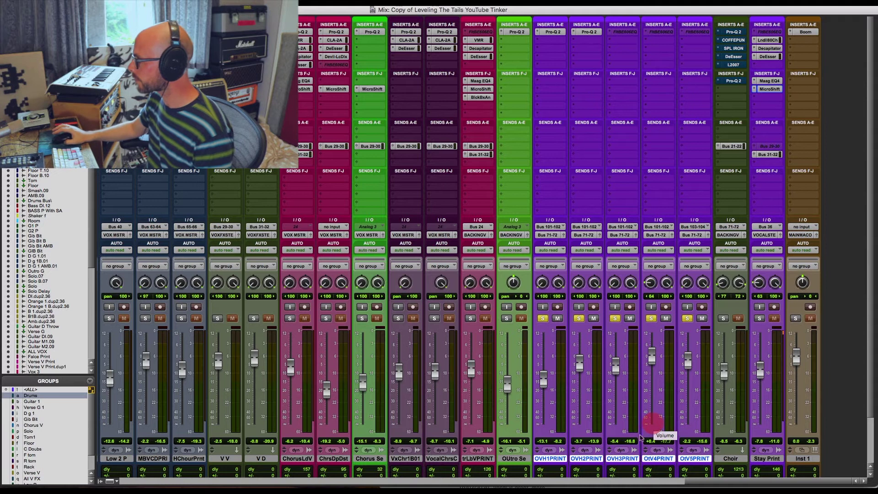
click(724, 318)
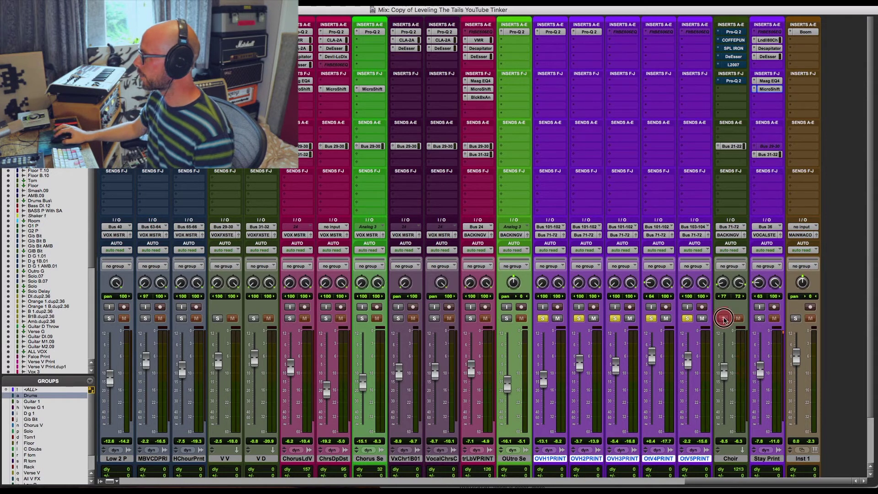
click(580, 318)
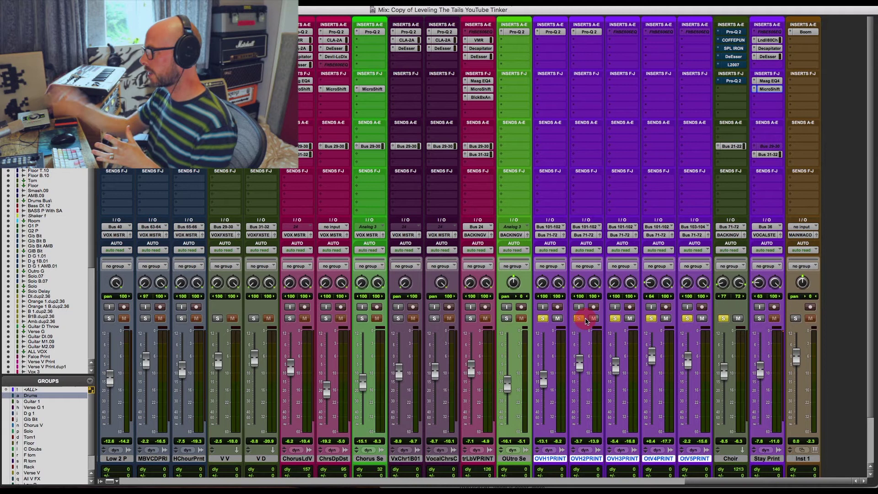
click(579, 319)
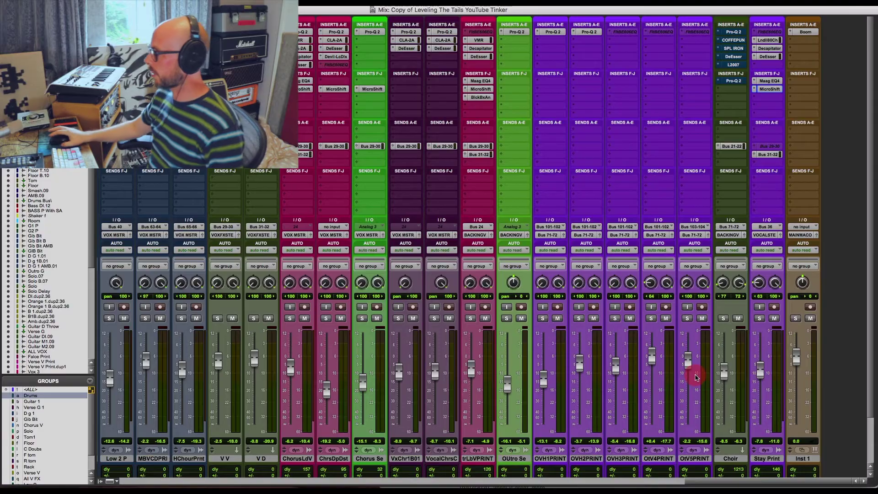
Turn off automation on the Choir track and check its volume curve in the Edit window
click(732, 250)
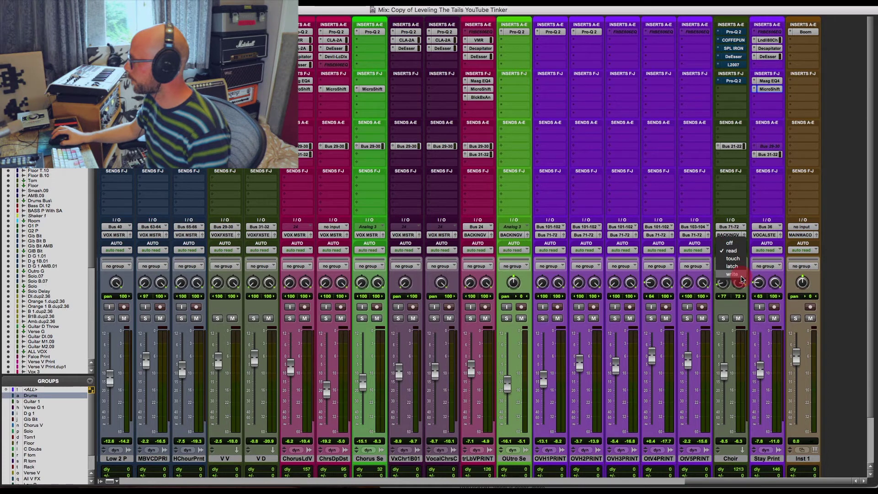
click(730, 243)
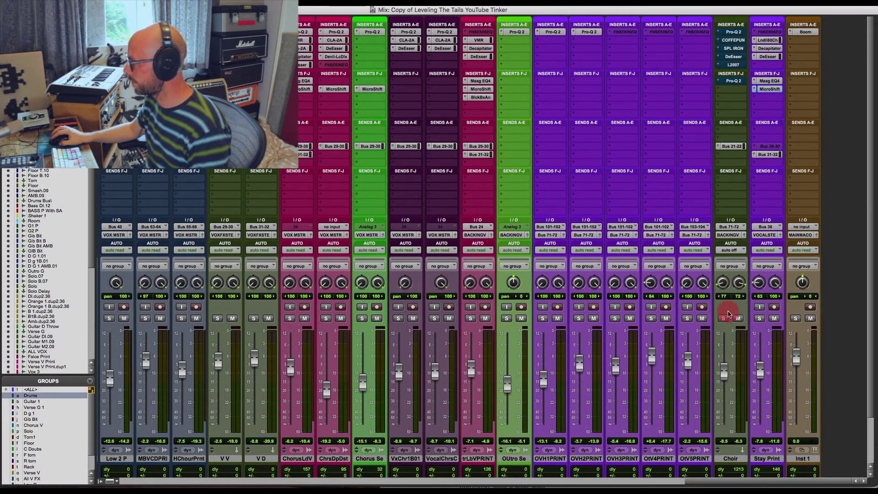
key(super+equal)
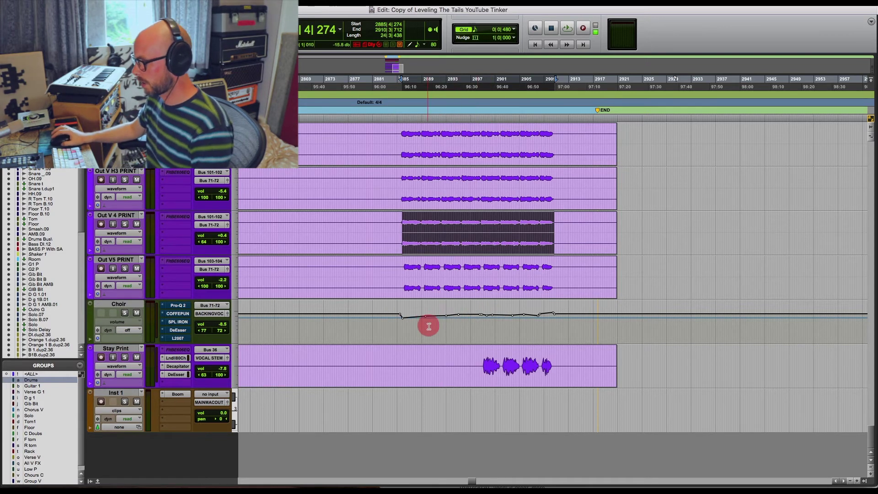
key(super+equal)
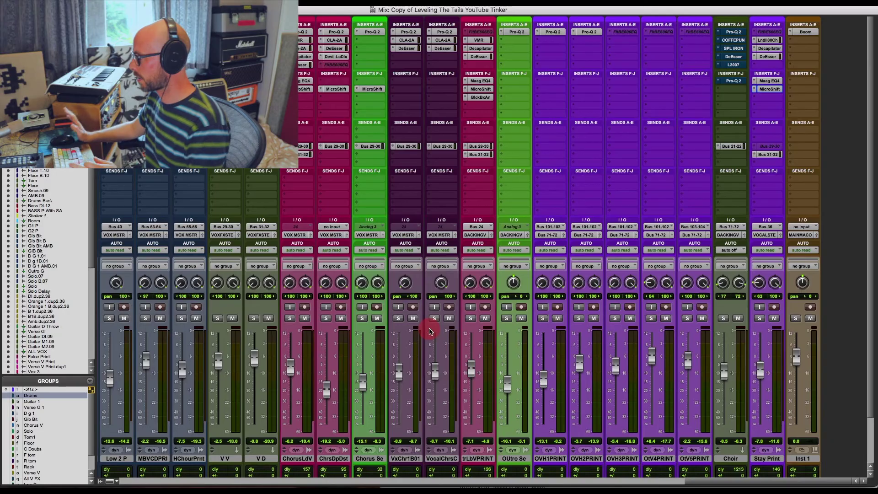
Raise the Choir fader to about -2.7 dB during playback and mute the track's Bus 21-22 send
mouse_move(716, 396)
mouse_down()
mouse_move(725, 365)
mouse_move(727, 384)
mouse_up()
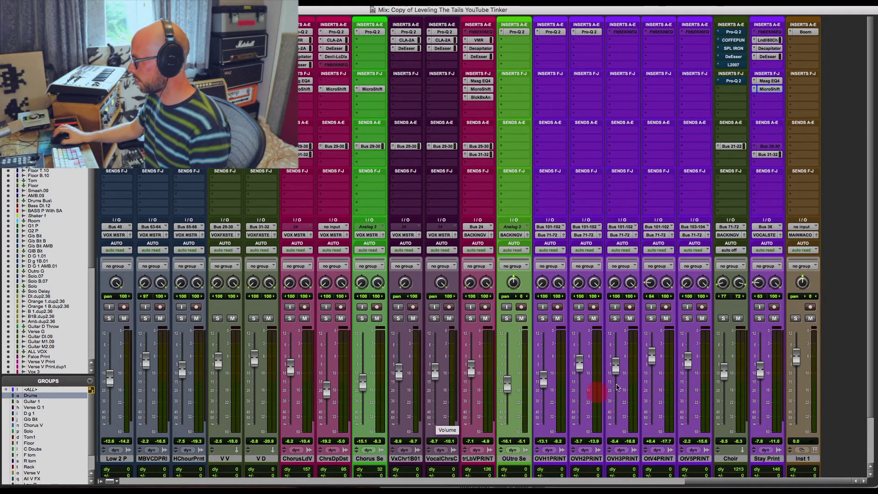
mouse_move(725, 371)
mouse_down()
mouse_move(727, 459)
mouse_move(723, 363)
mouse_up()
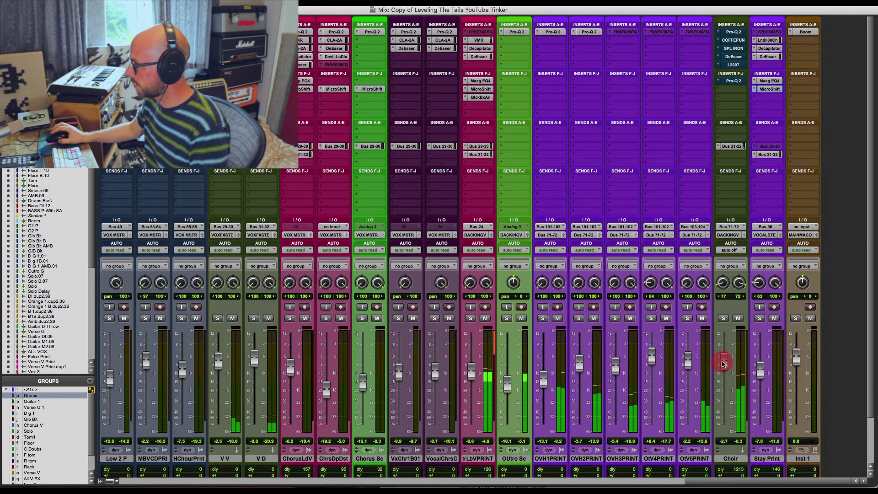
click(760, 444)
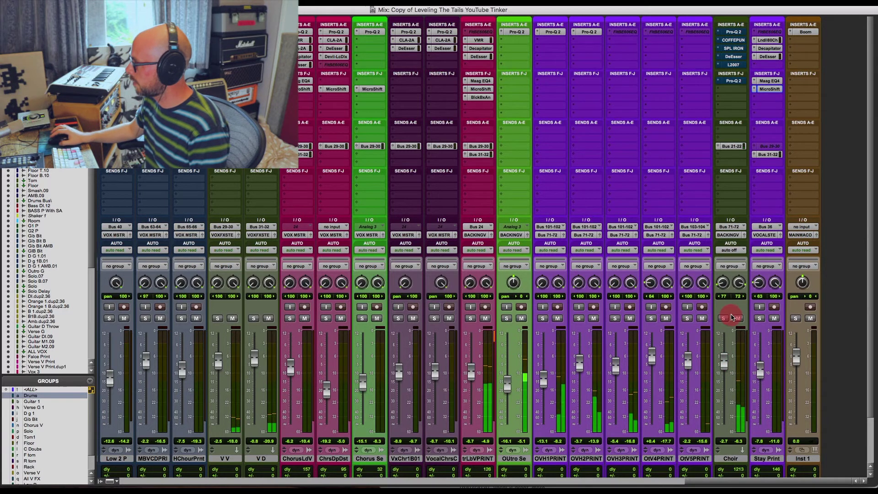
ctrl+super+click(738, 147)
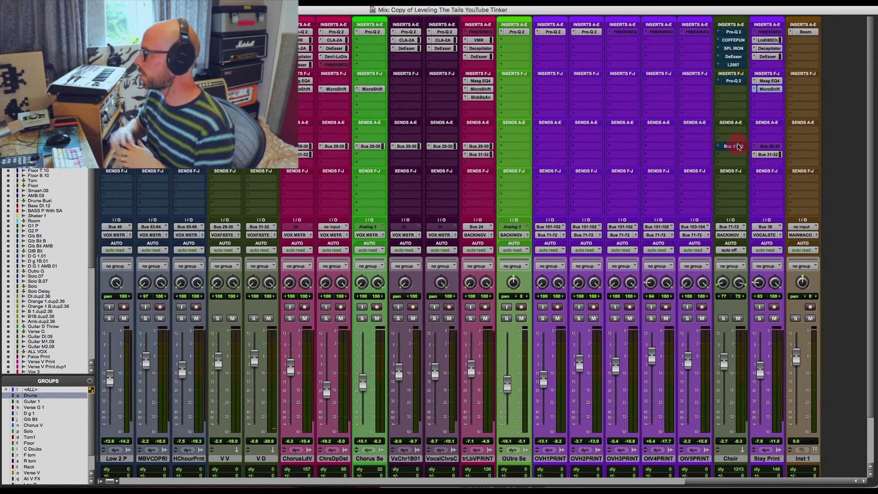
ctrl+super+click(738, 146)
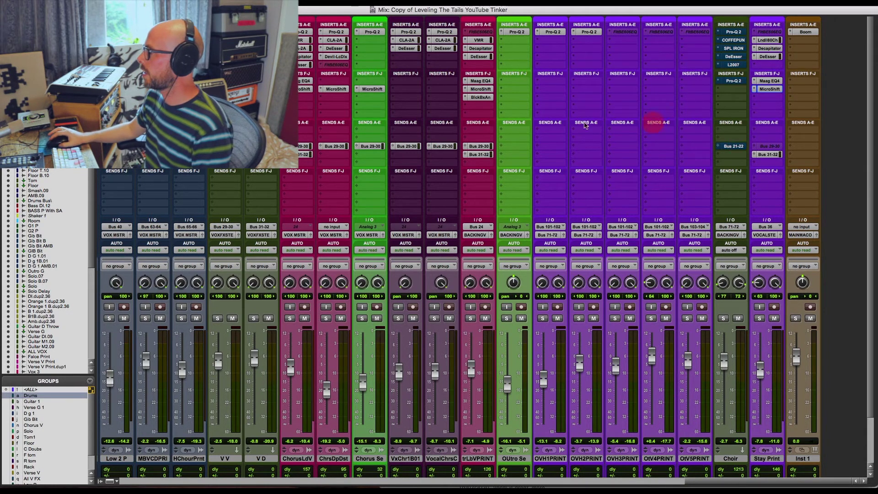
Open the first Pro-Q 2 equalizer on the Choir track, take it out of bypass and close its window
ctrl+super+click(733, 32)
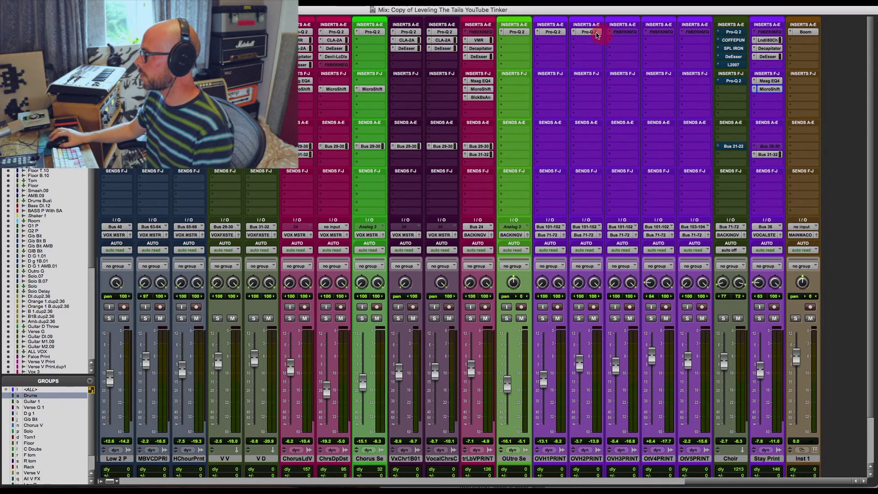
click(551, 33)
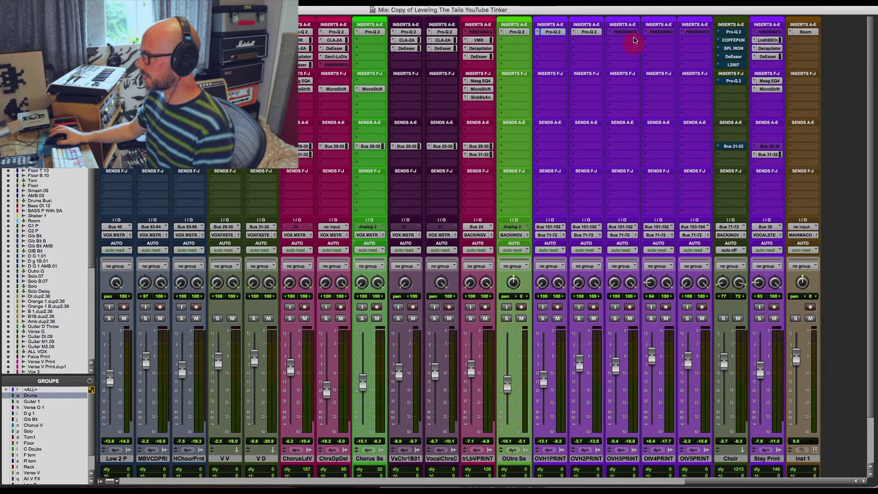
click(734, 32)
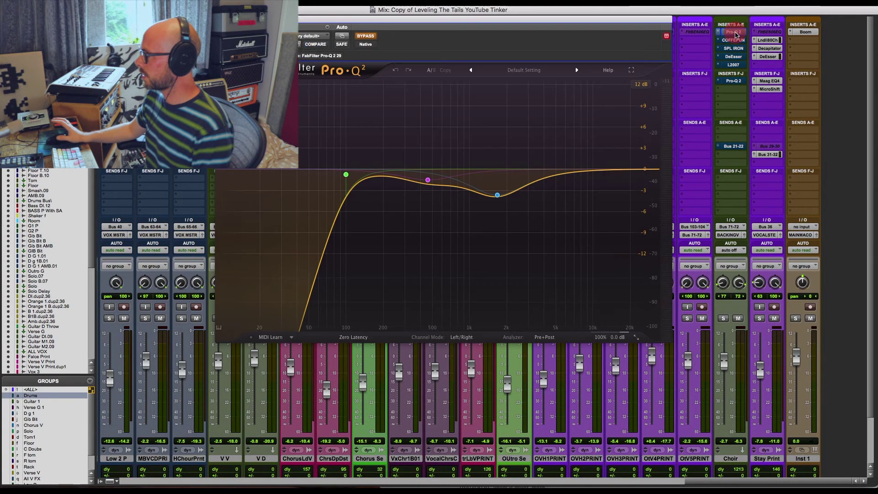
click(382, 50)
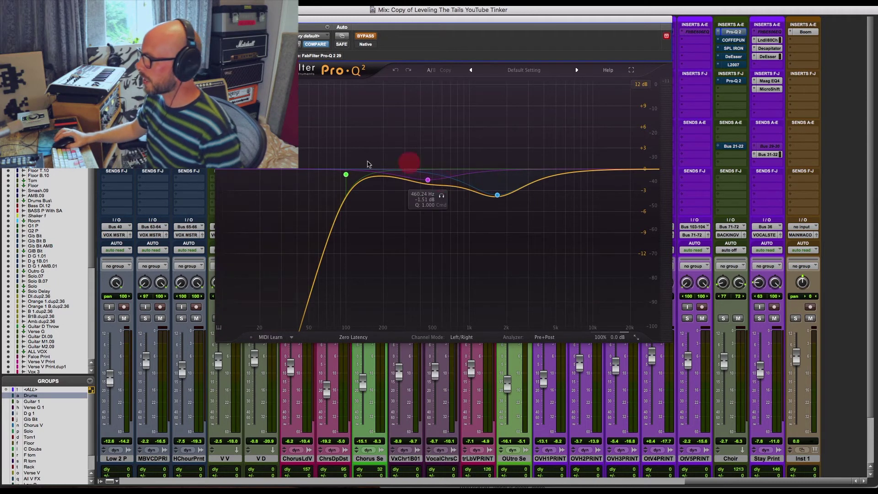
click(367, 37)
click(368, 36)
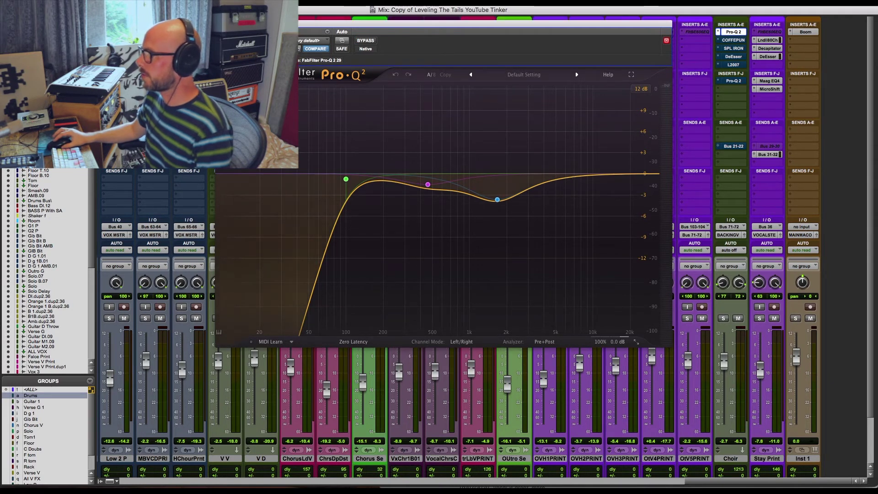
click(606, 114)
click(726, 56)
click(709, 181)
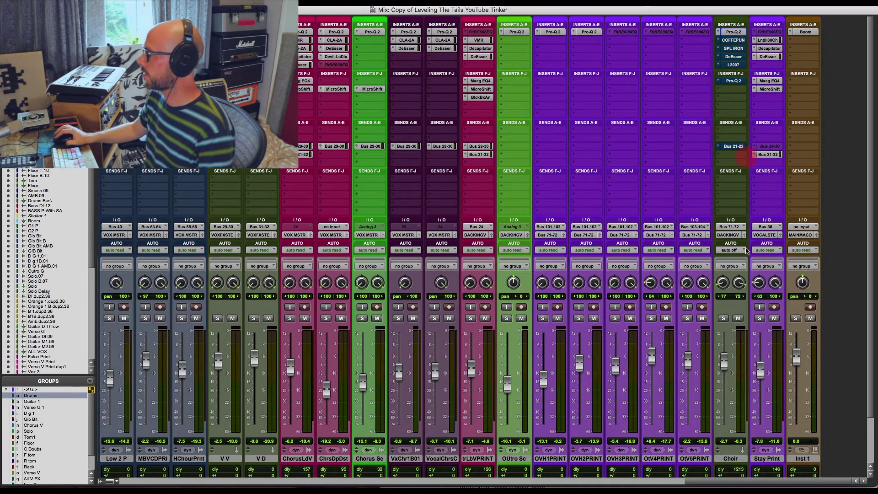
click(724, 362)
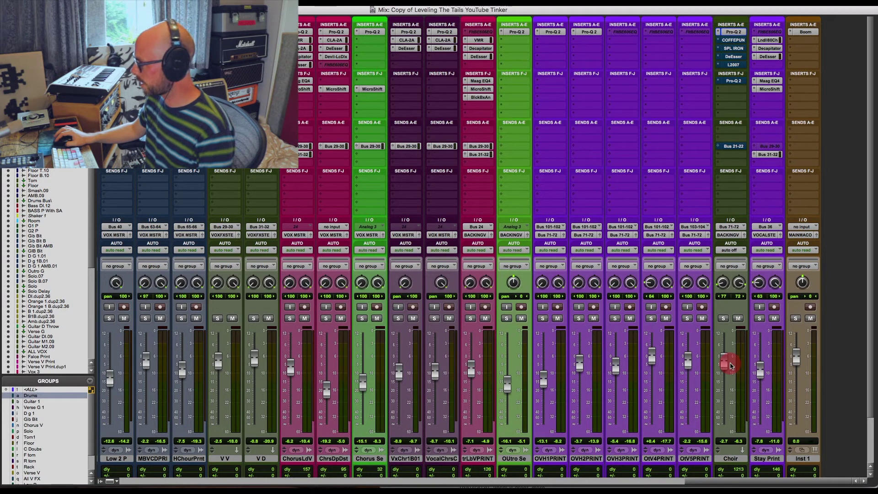
During playback, raise the low-cut frequency slightly in the Choir track's first Pro-Q 2 and close the equalizer
key(space)
click(726, 363)
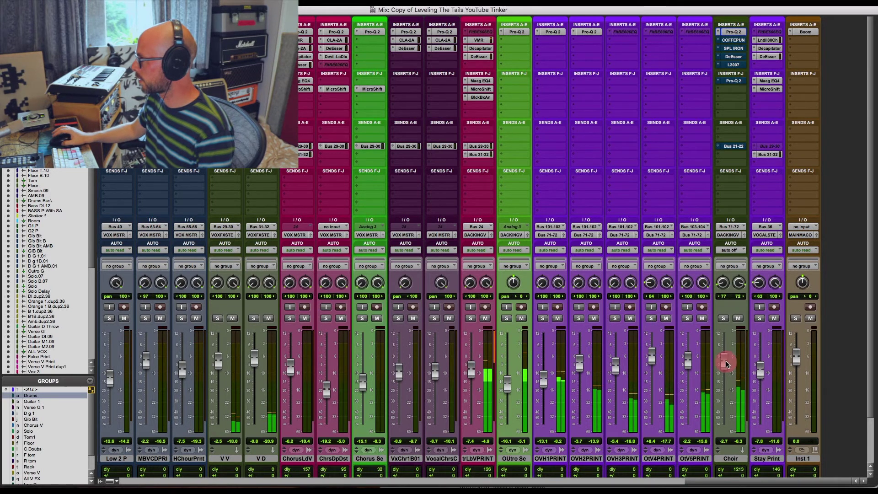
click(733, 32)
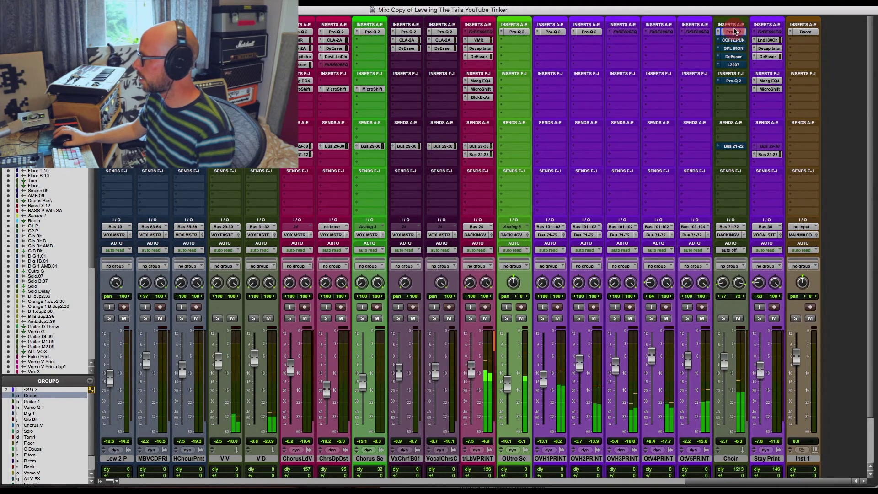
click(604, 337)
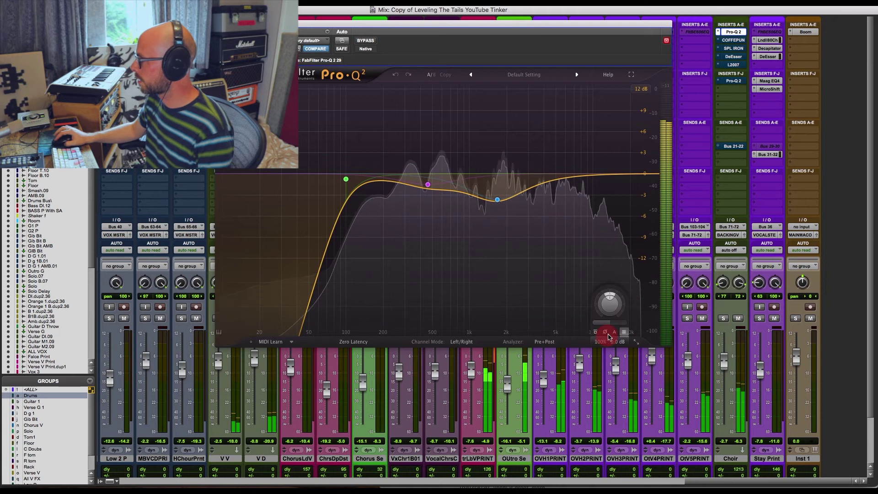
click(562, 287)
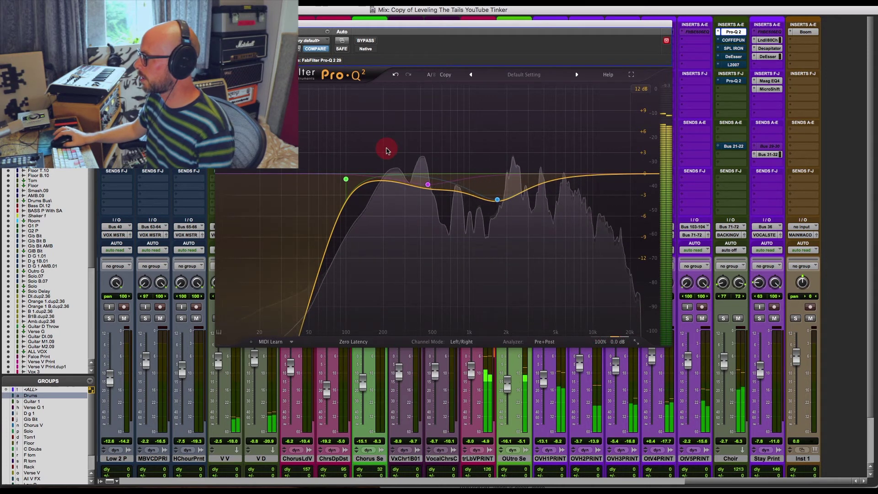
drag(723, 360, 723, 360)
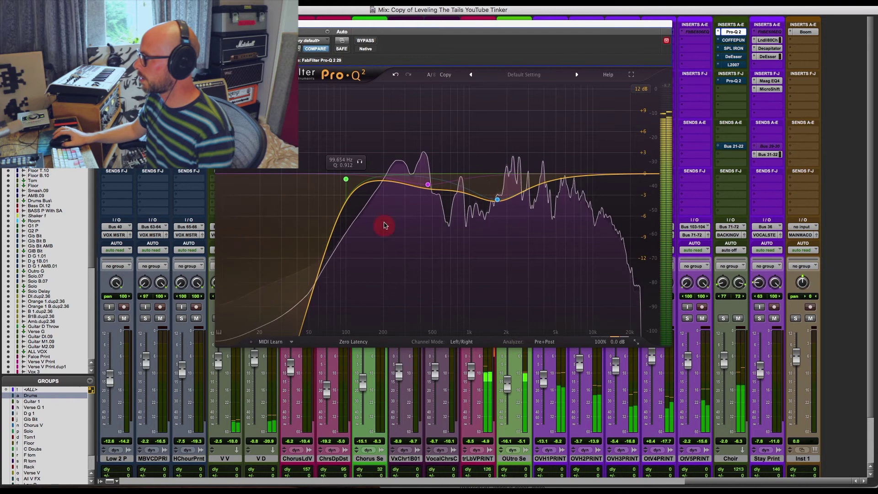
click(347, 179)
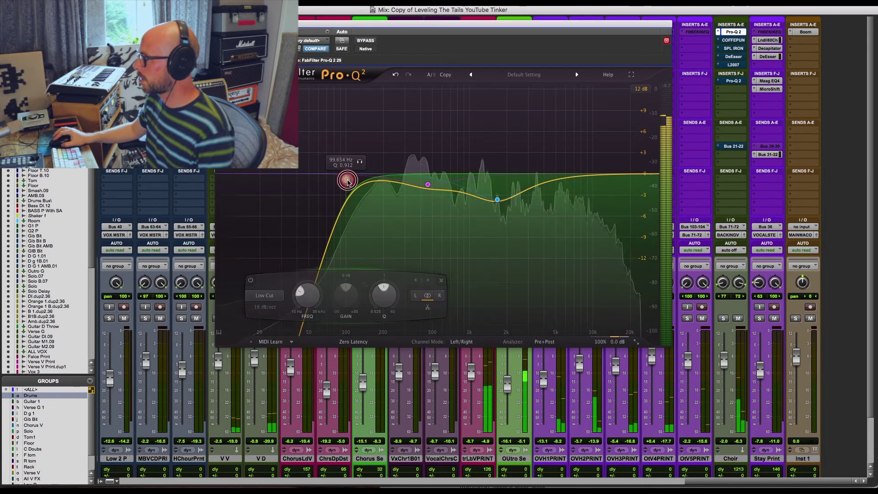
drag(348, 182, 350, 180)
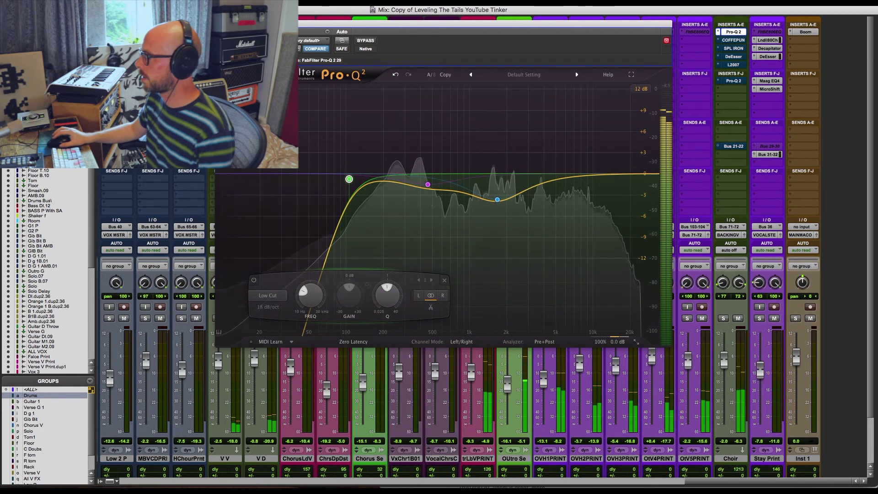
key(super+w)
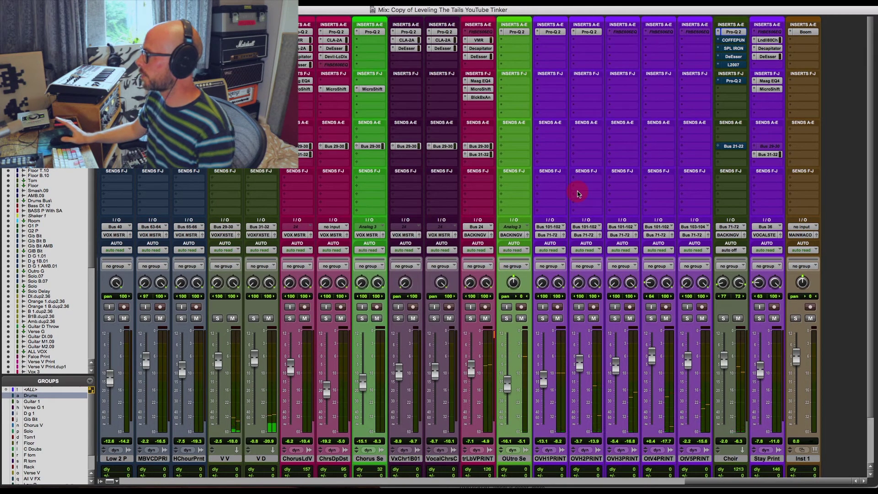
Activate the COFFEEPUN equalizer on the Choir track, comparing it with bypass during playback, and close it with bypass off
click(733, 32)
drag(734, 37, 735, 42)
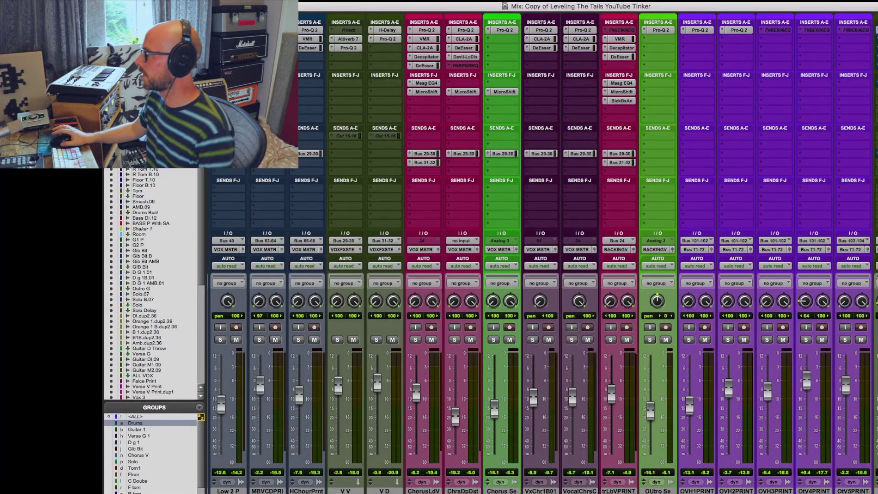
click(734, 40)
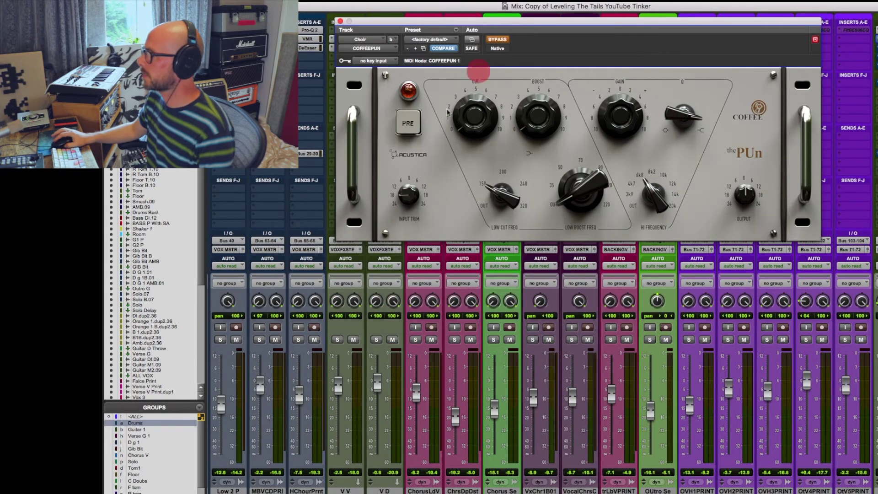
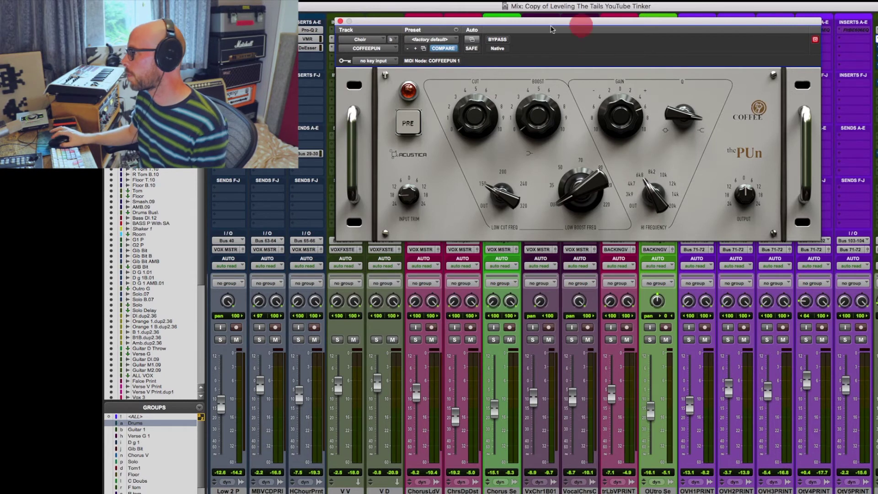
click(498, 41)
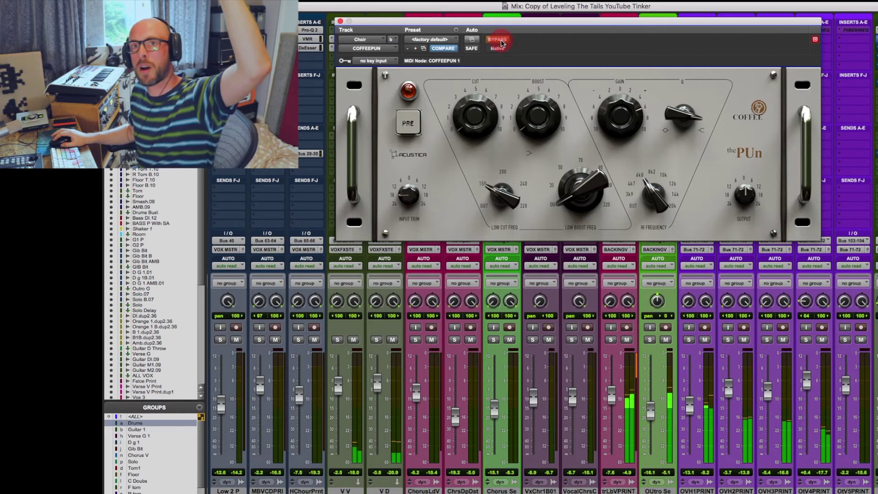
click(502, 42)
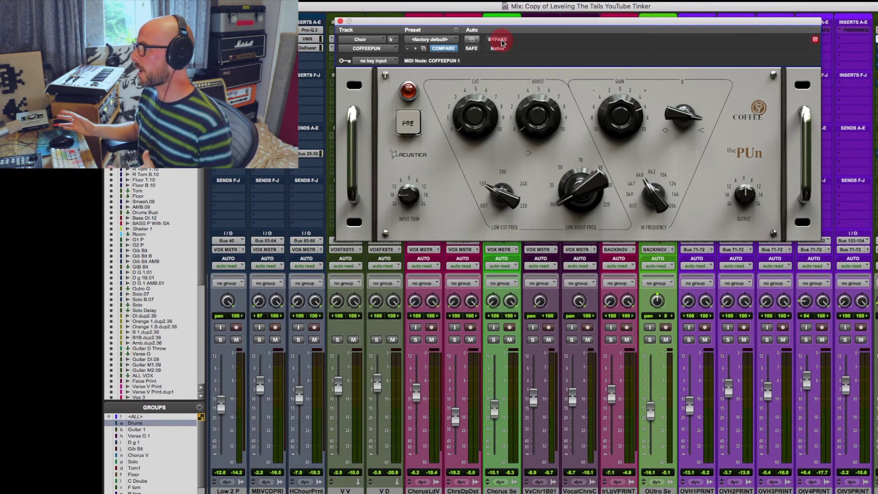
click(339, 21)
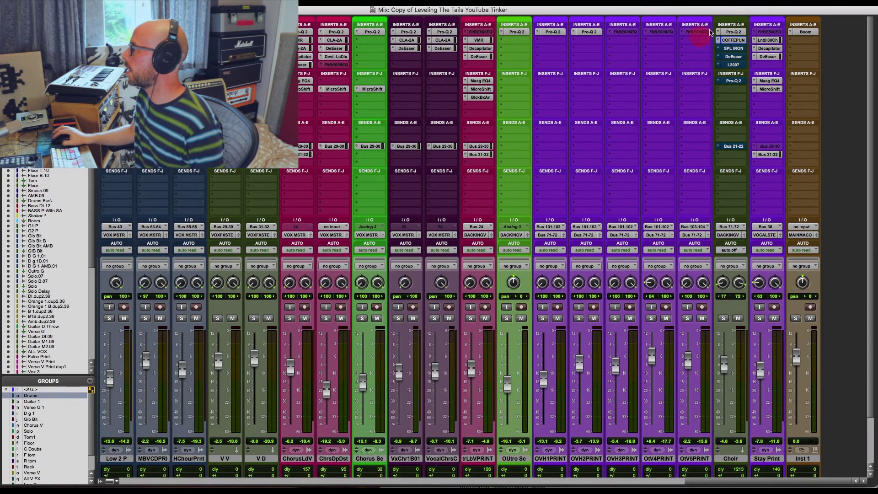
Open the SPL IRON compressor on the Choir track, take it out of bypass and close its window
click(733, 48)
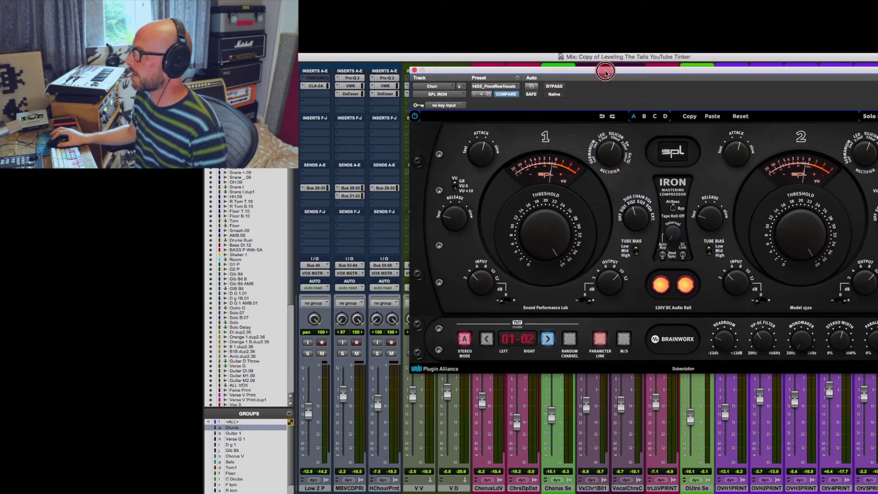
drag(606, 68, 503, 66)
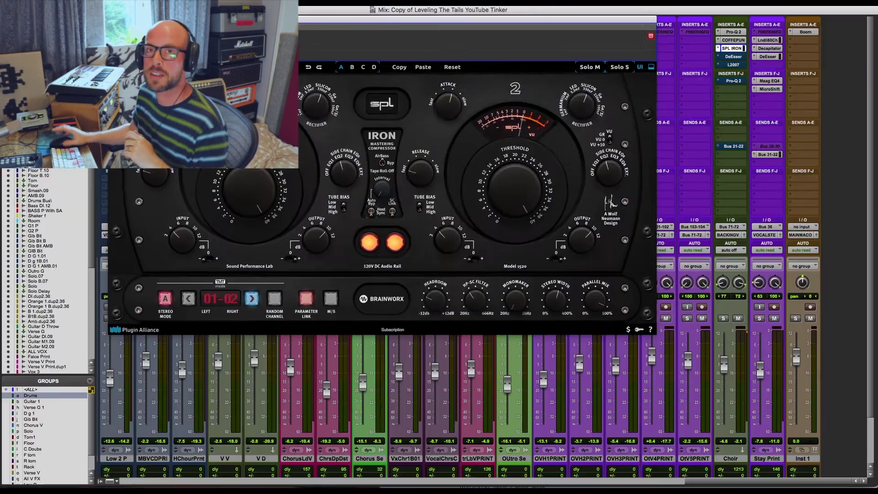
click(312, 67)
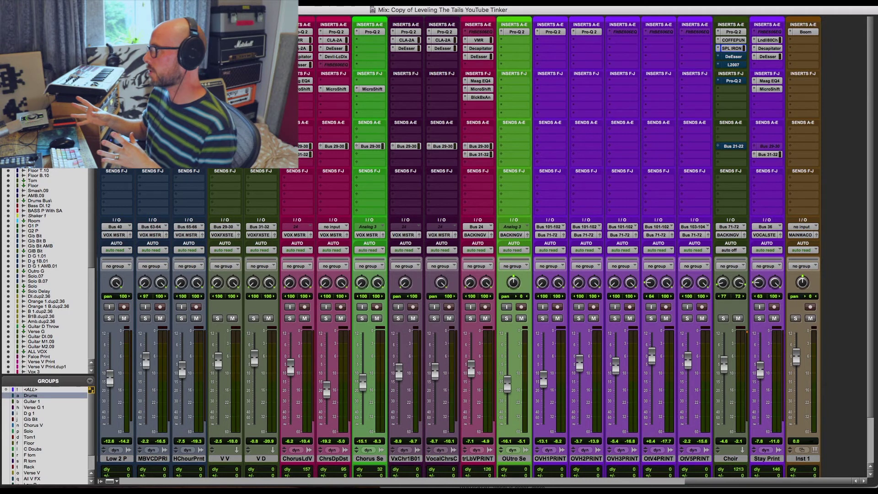
Take the Choir track's DeEsser out of bypass, check its attenuation during playback and close it
click(732, 65)
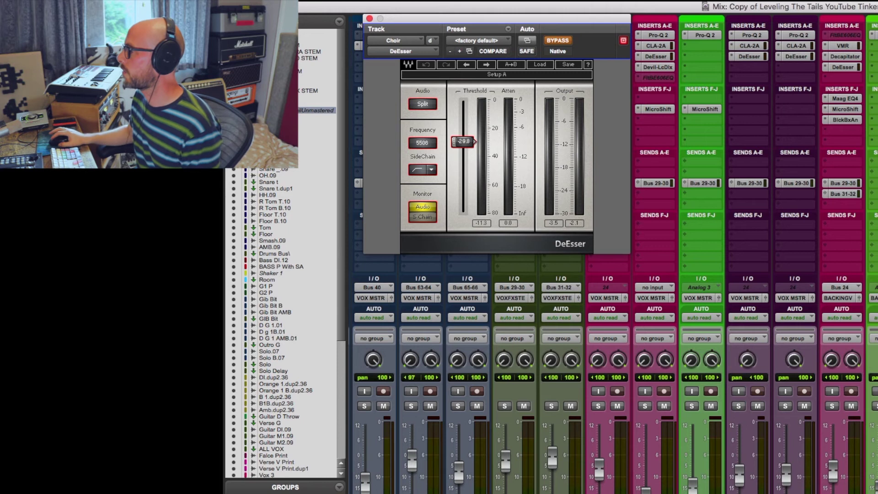
click(568, 41)
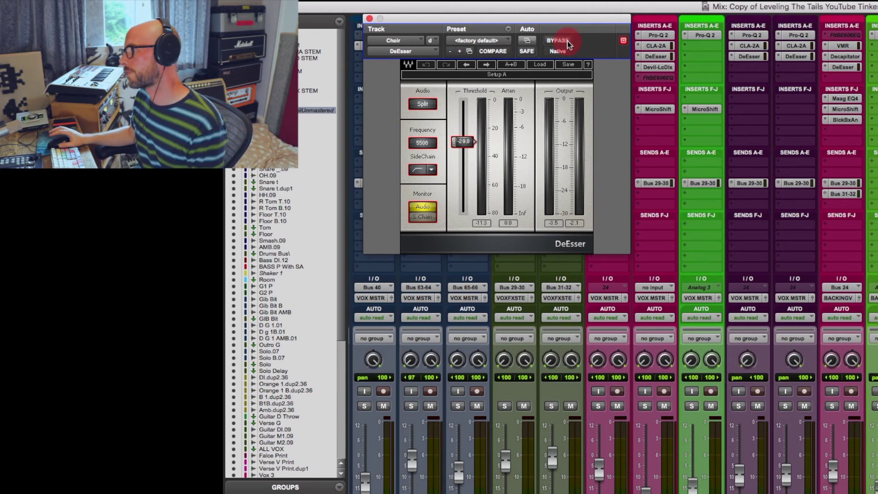
key(space)
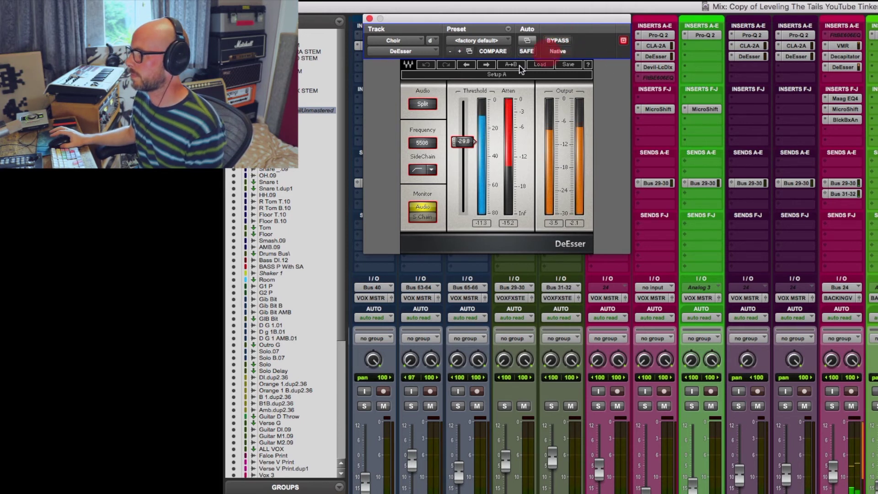
click(514, 186)
click(477, 138)
click(550, 211)
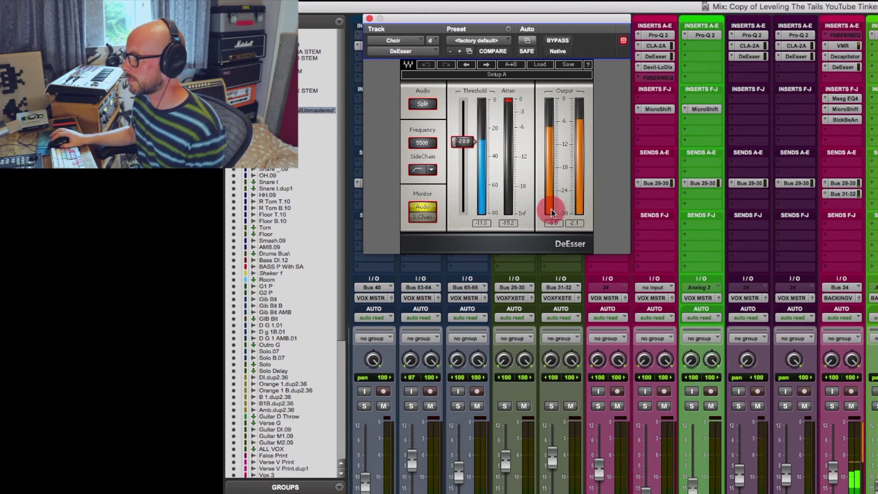
click(545, 204)
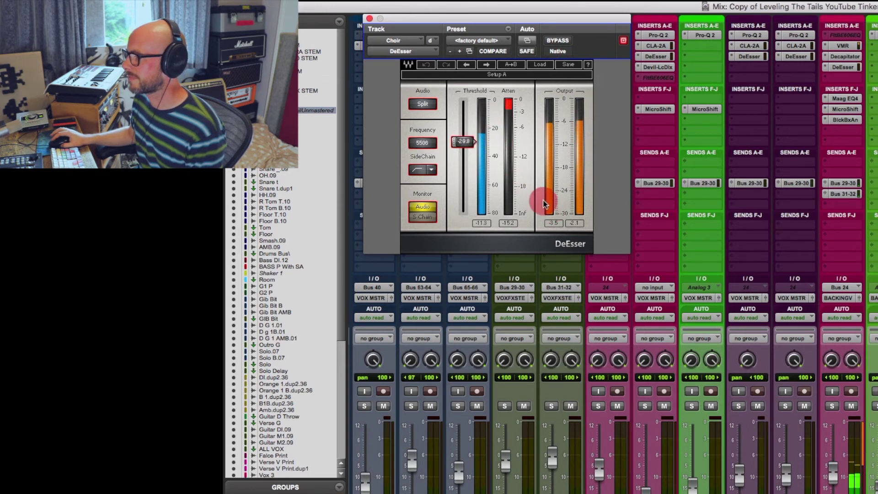
click(567, 197)
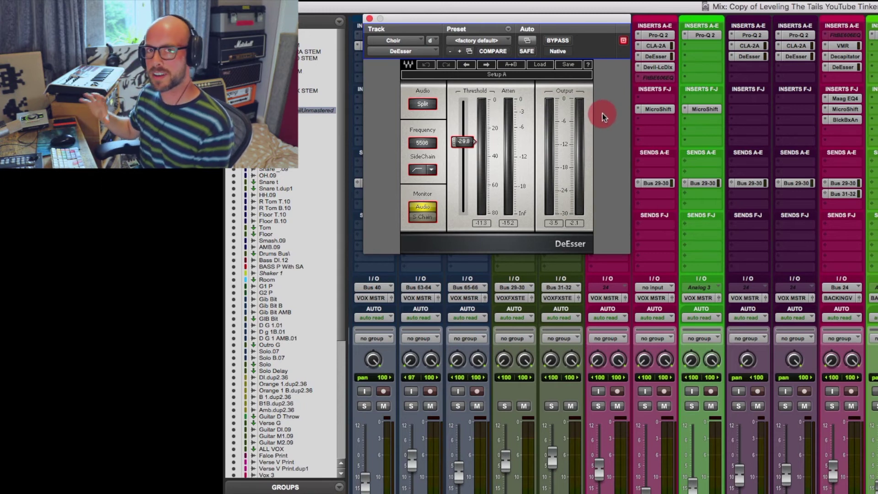
click(369, 20)
In the Edit window, check the volume automation of Out V 4 PRINT and return the track to waveform view
key(super+equal)
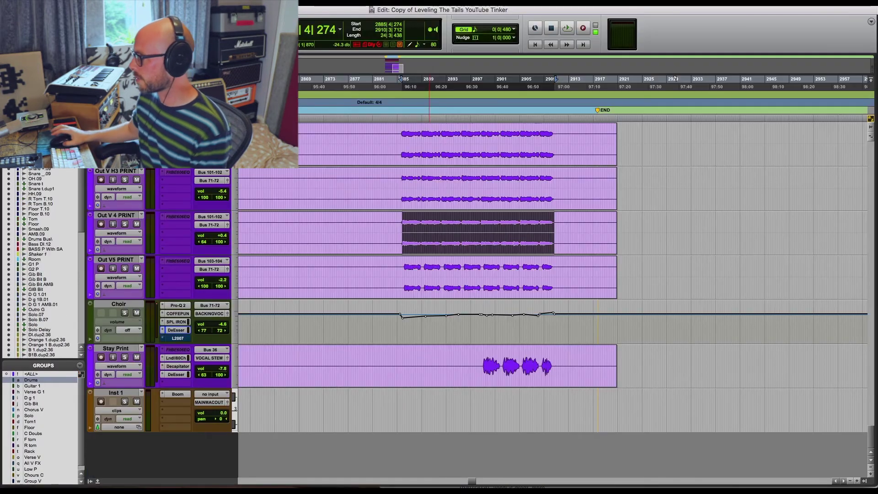
click(122, 234)
click(125, 241)
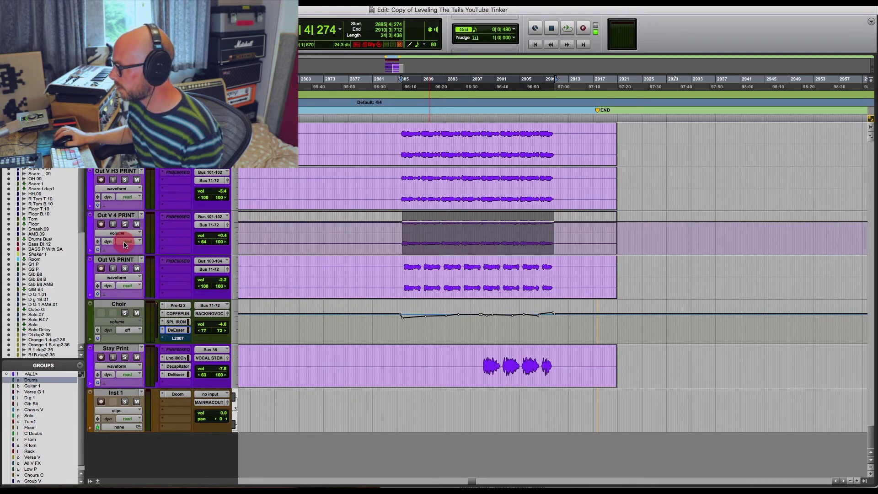
click(120, 234)
click(122, 226)
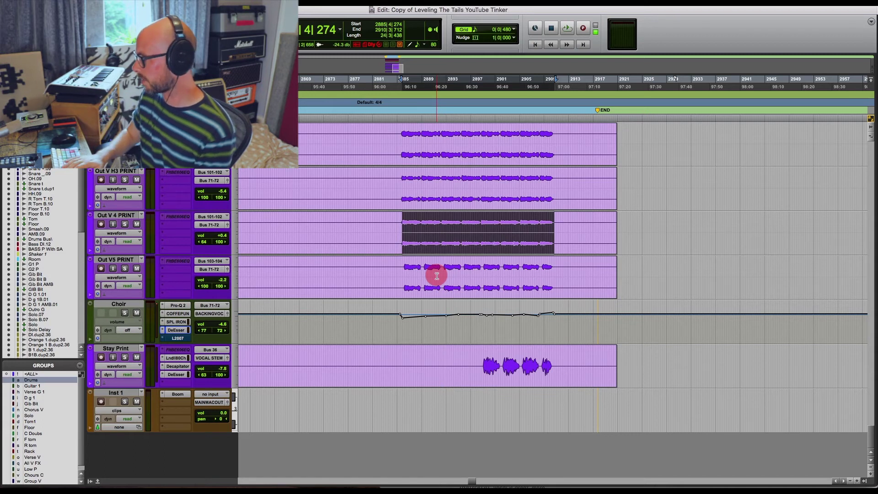
Return to the Mix window and activate the L2007 limiter on the Choir track
key(super+equal)
click(738, 65)
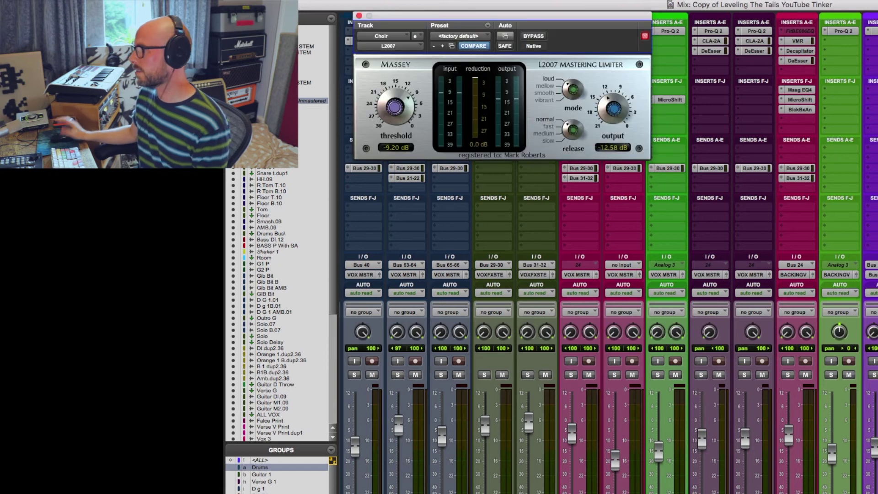
click(534, 99)
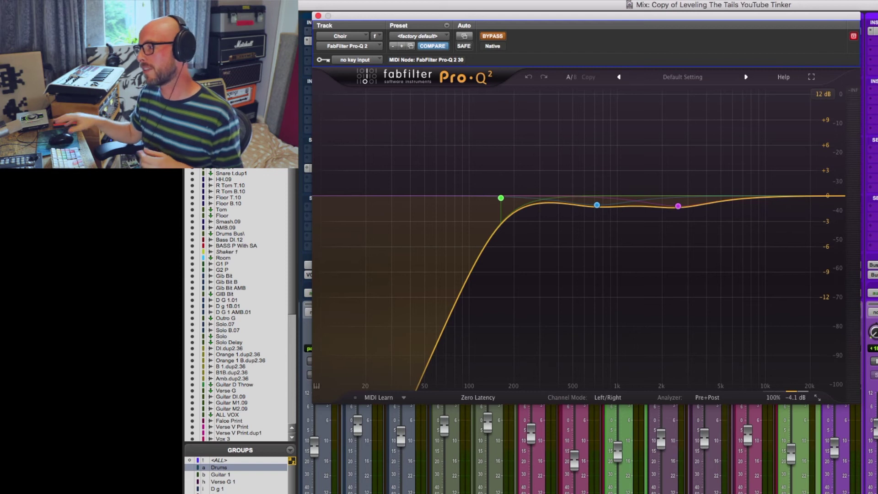
Review the bands of the Choir track's second Pro-Q 2, take it out of bypass and close it
click(752, 25)
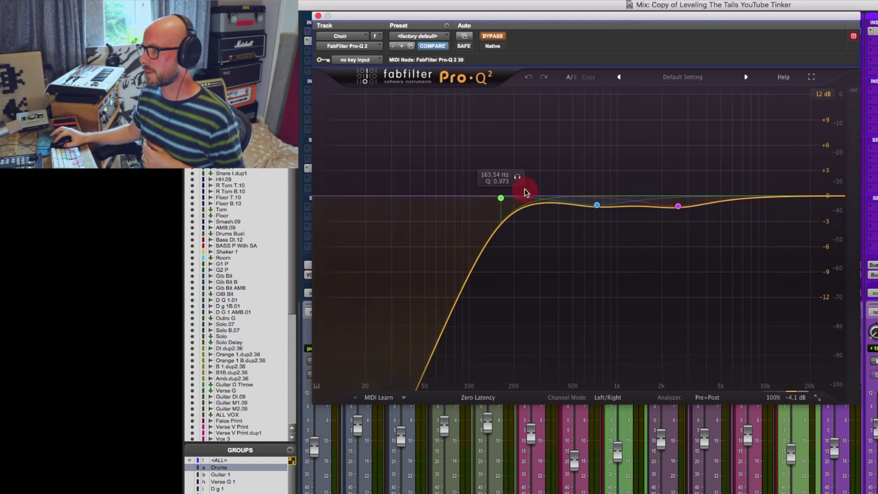
click(581, 204)
drag(581, 205, 676, 205)
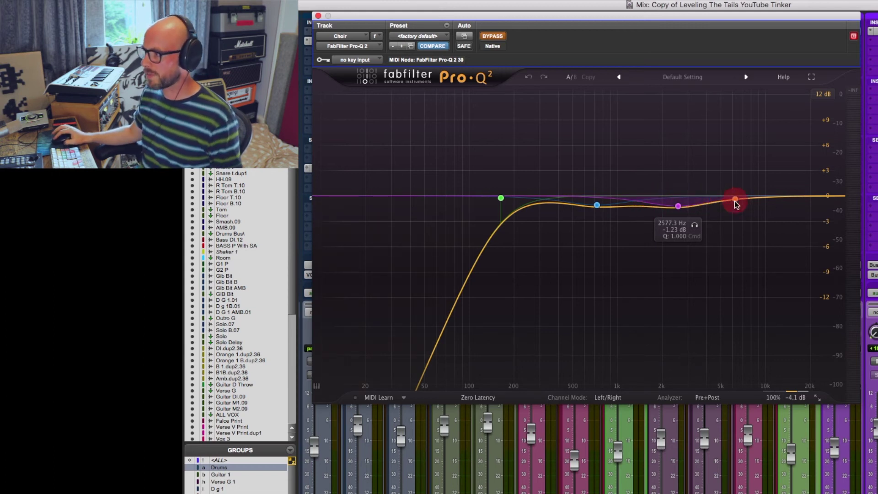
click(493, 36)
click(319, 18)
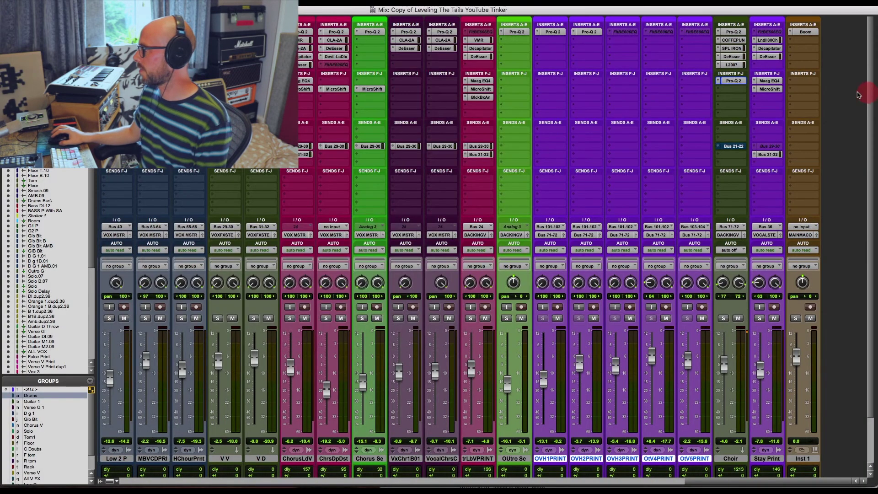
Open the Choir track's L2007 limiter, bypass its second Pro-Q 2, and compare the limiter's effect during playback
click(734, 65)
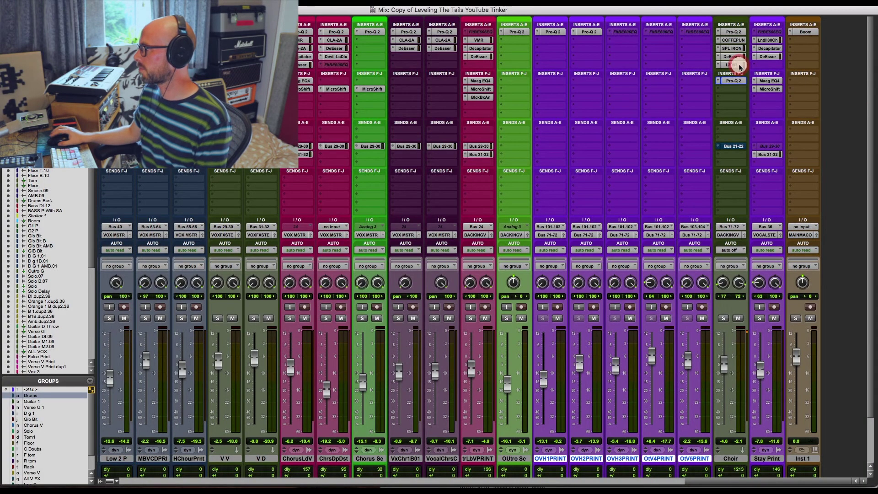
click(739, 82)
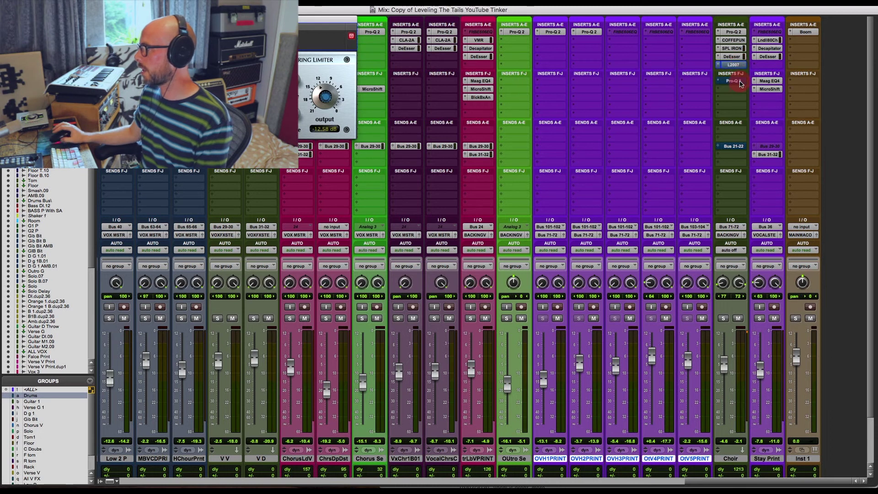
key(space)
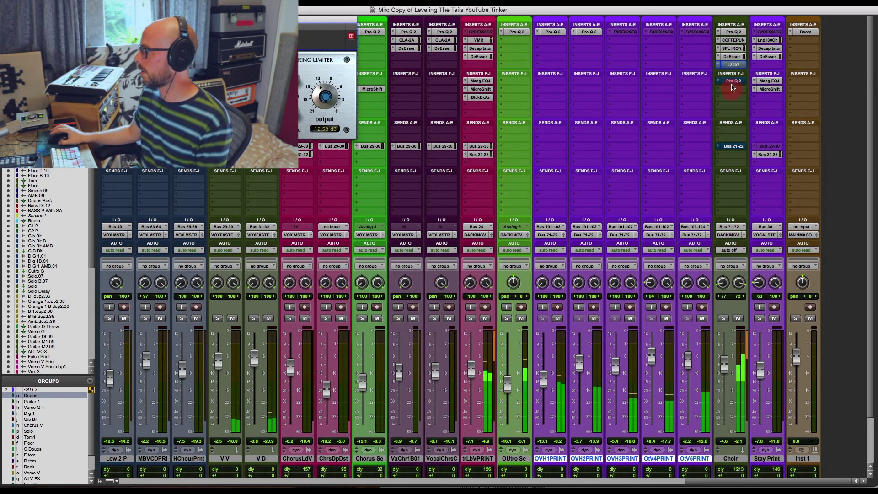
click(733, 65)
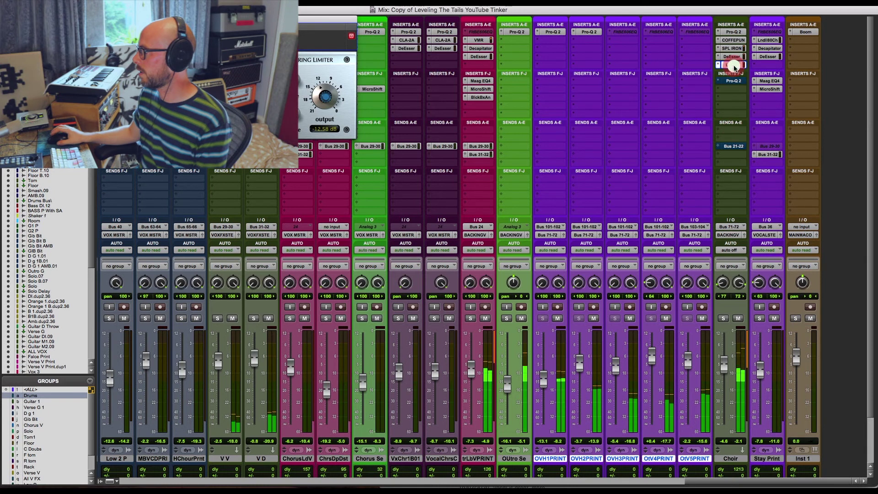
click(738, 318)
click(722, 363)
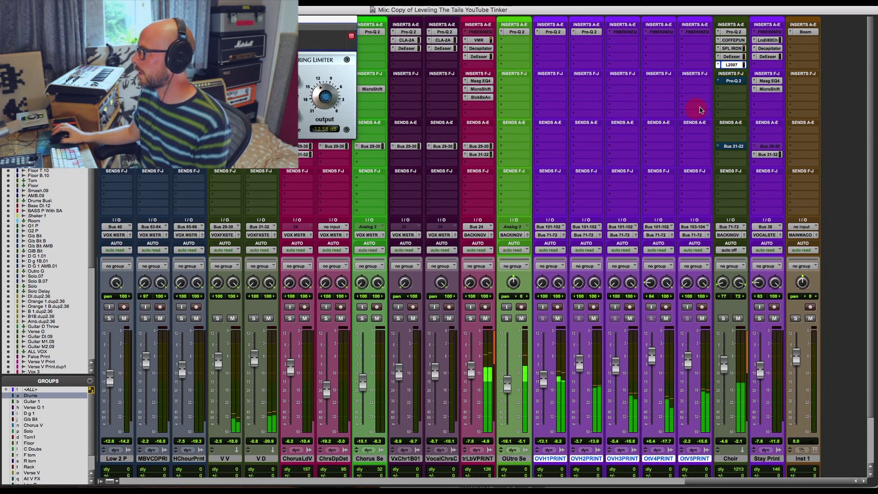
Take the Choir track's second Pro-Q 2 out of bypass and close the L2007 limiter
click(733, 81)
mouse_move(736, 83)
mouse_down()
mouse_move(565, 120)
mouse_move(558, 113)
mouse_move(723, 362)
mouse_move(705, 358)
mouse_up()
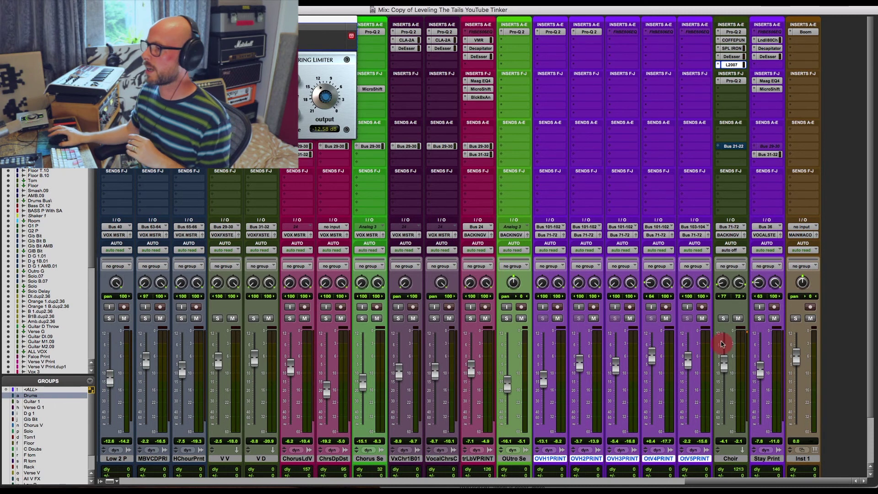
click(732, 64)
click(733, 82)
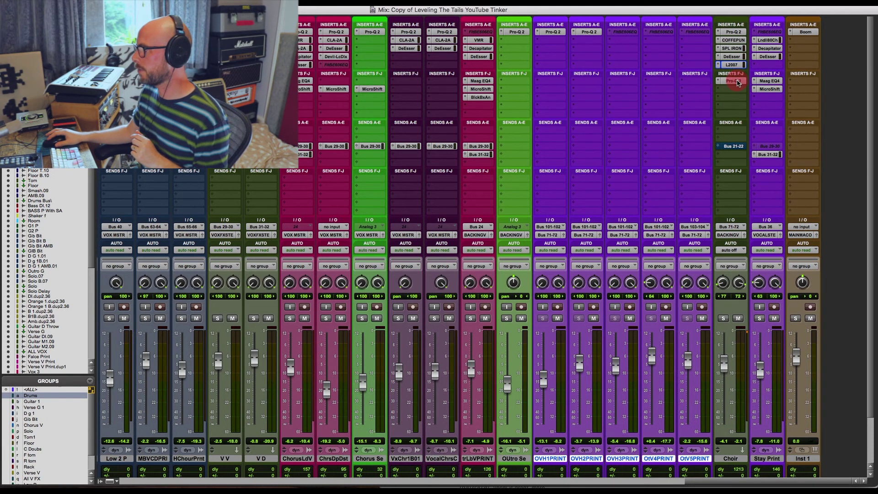
Activate the Choir track's Bus 21-22 send and solo the Choir and Room tracks
click(736, 146)
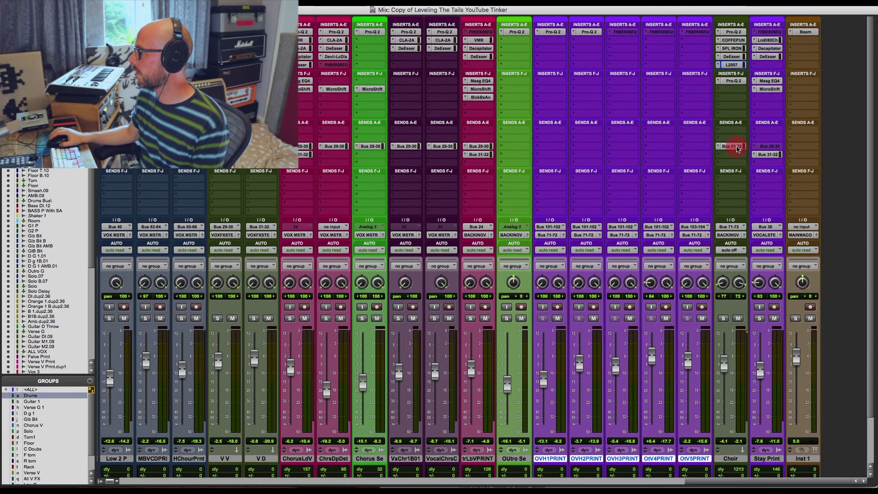
click(722, 319)
drag(709, 478, 386, 479)
click(397, 318)
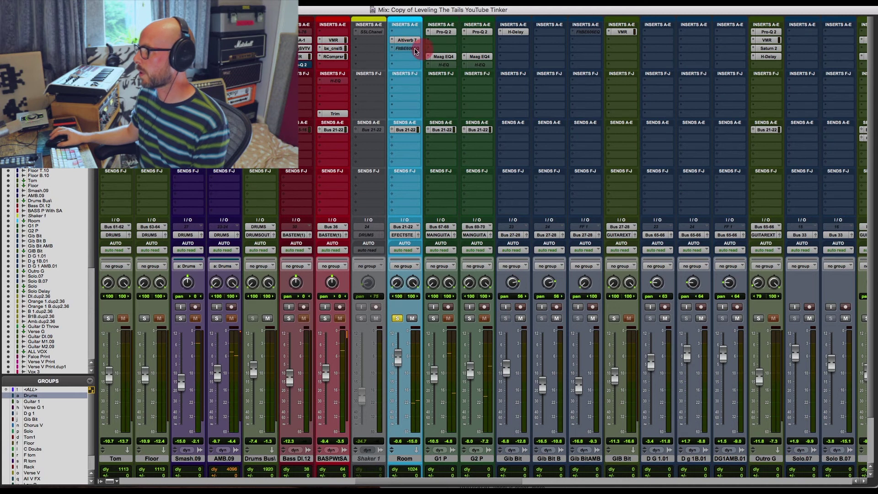
Replace the missing plug-in on the Room track with FabFilter Pro-Q 2
right_click(393, 51)
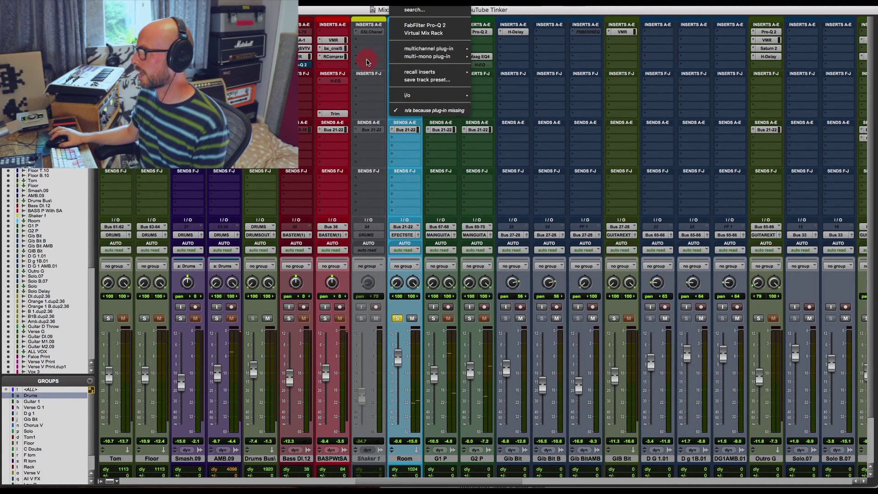
click(414, 50)
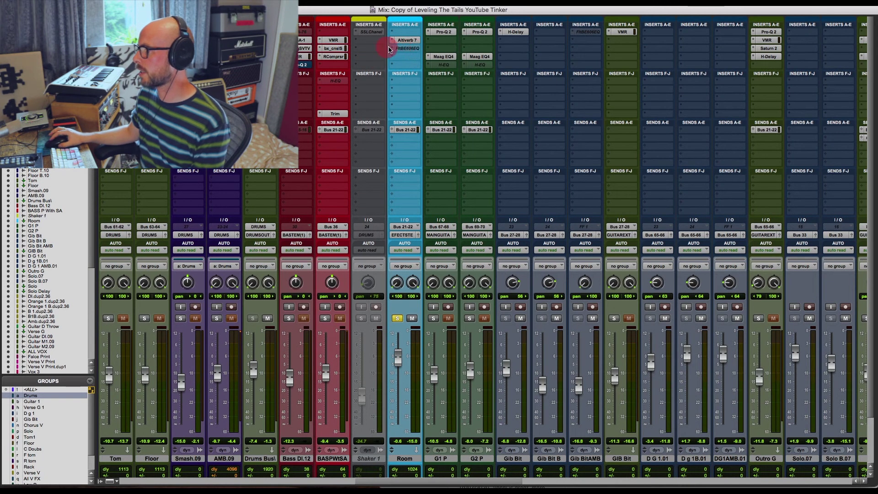
right_click(392, 51)
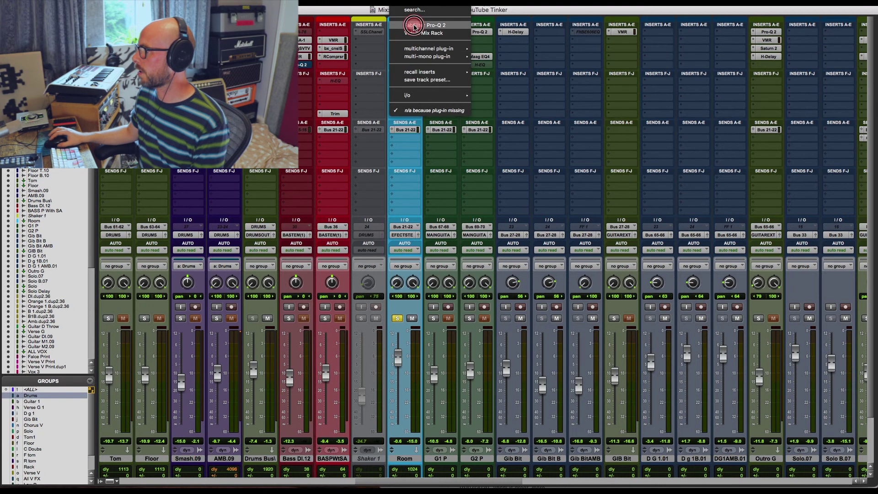
click(411, 25)
click(378, 43)
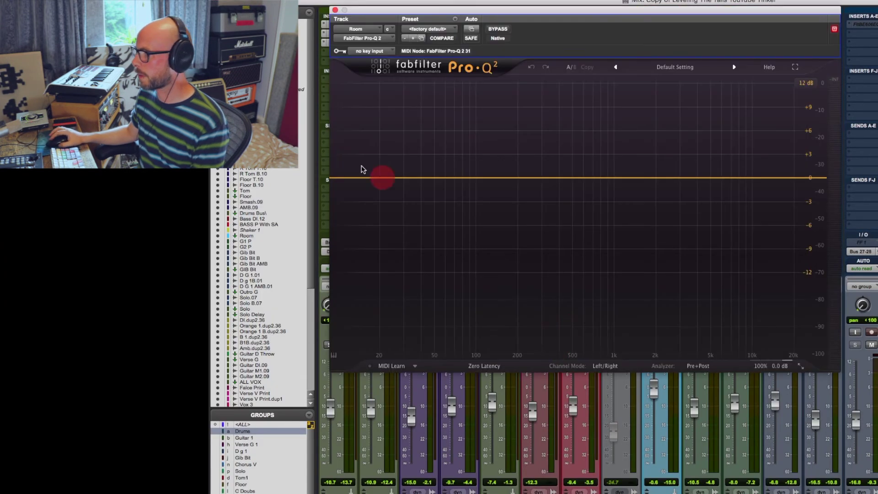
During playback, add a low cut at about 55 Hz and a bell cut of about 3.2 dB near 372 Hz on Room, and close Pro-Q 2
click(342, 180)
key(space)
drag(342, 179, 440, 186)
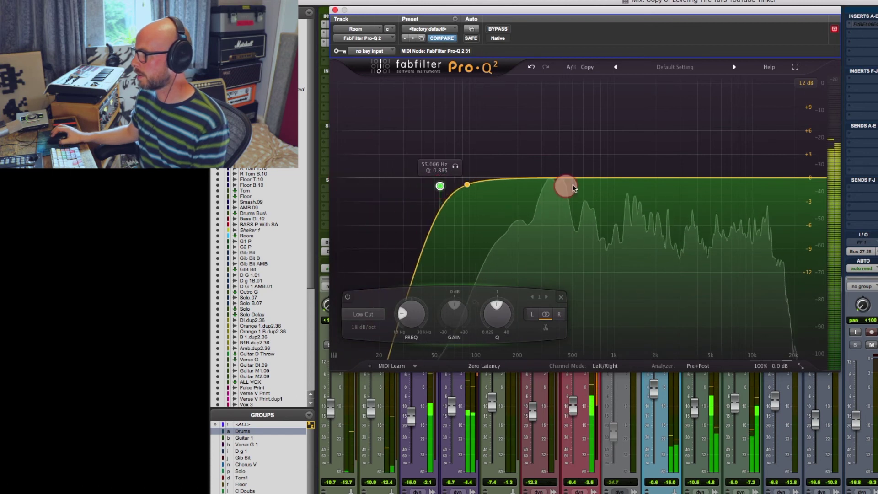
drag(569, 179, 554, 203)
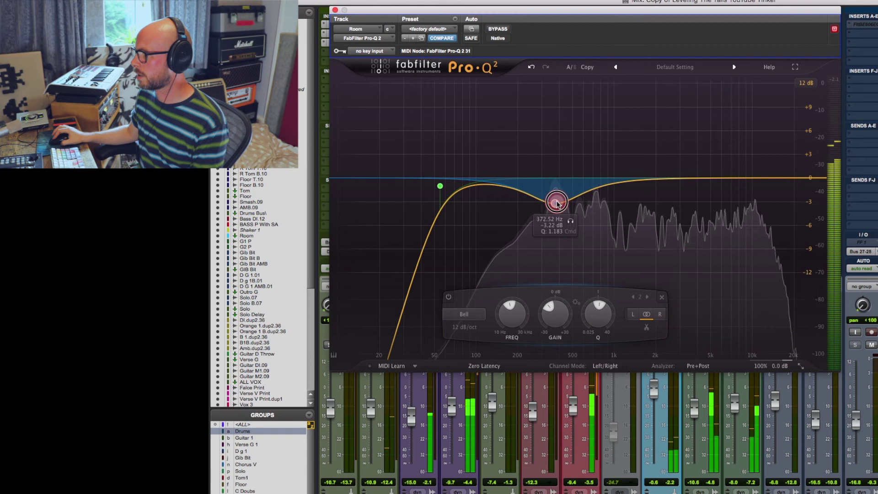
click(338, 10)
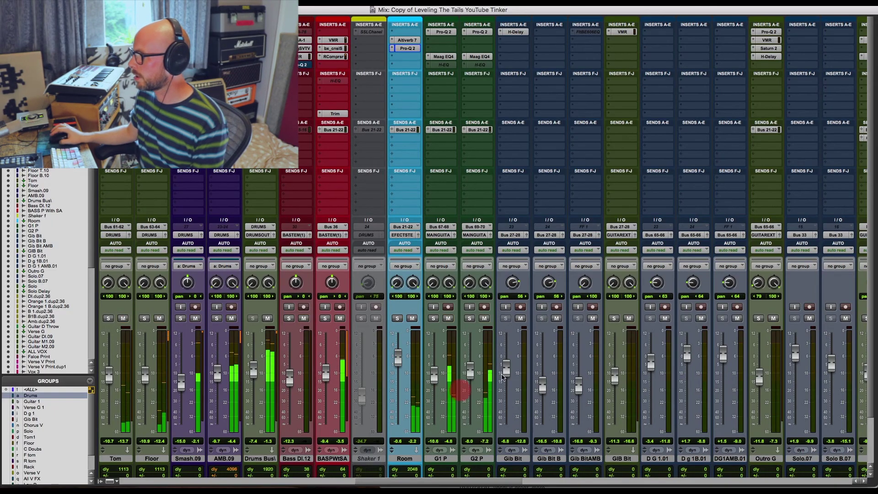
In the Edit window, select the outro of Out V 4 PRINT from about bar 2885 to 2920
scroll(627, 370, right, 10)
scroll(628, 374, right, 15)
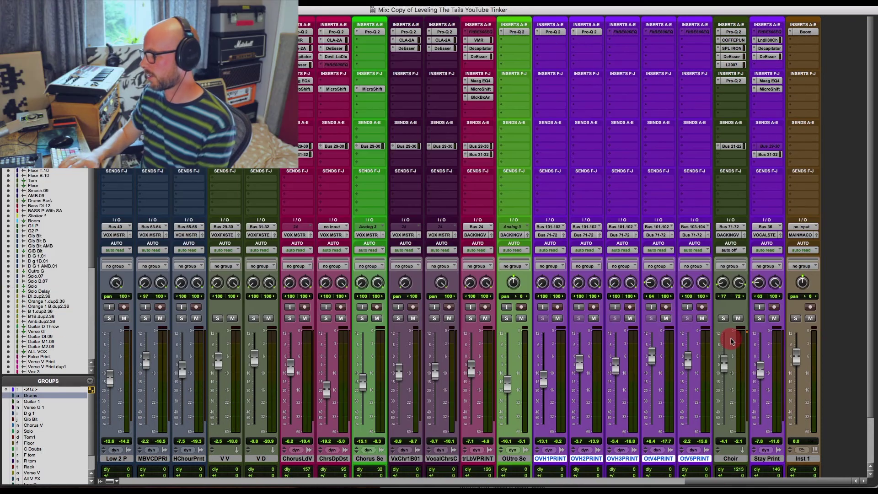
key(super+equal)
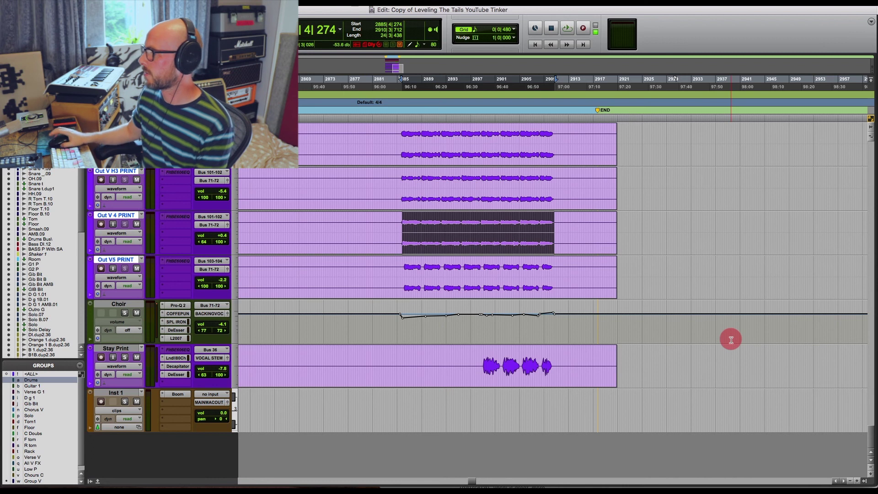
drag(394, 221, 611, 246)
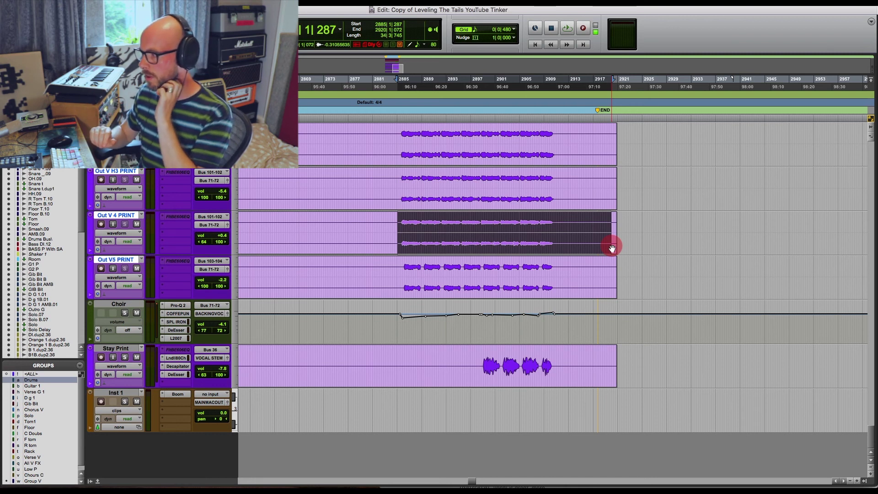
In the Mix window, set the Choir track's automation mode to read
key(super+equal)
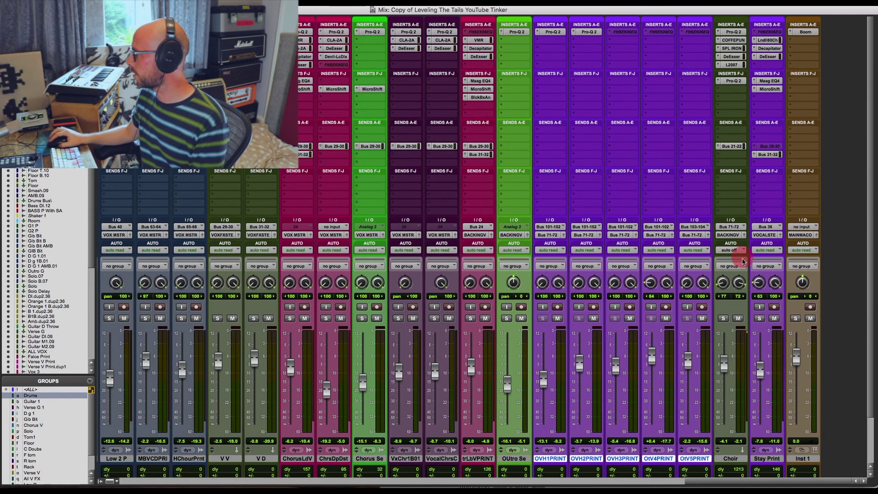
click(731, 250)
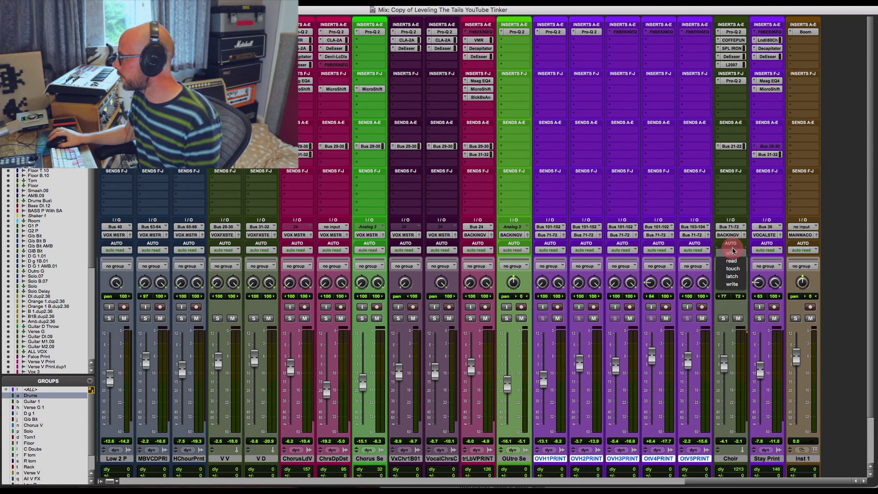
click(742, 260)
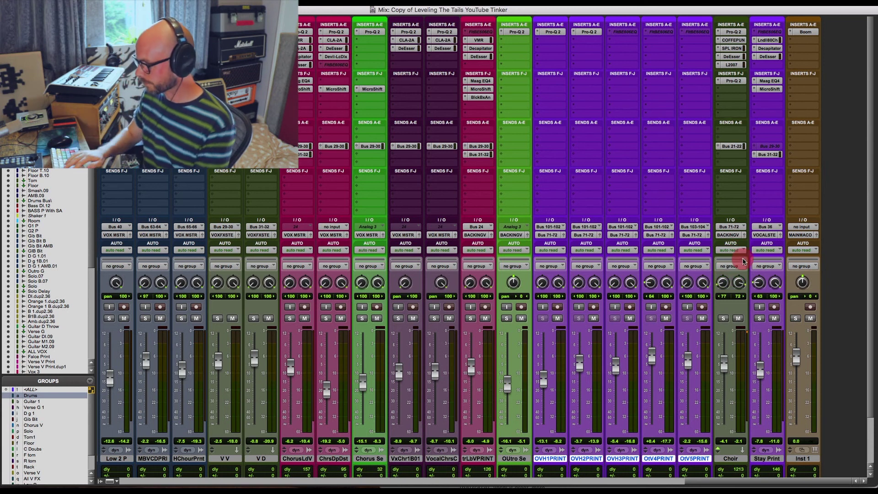
In the Edit window, select Out V 4 PRINT from about bar 2884 to 2920 and play the outro with Choir automation
key(super+equal)
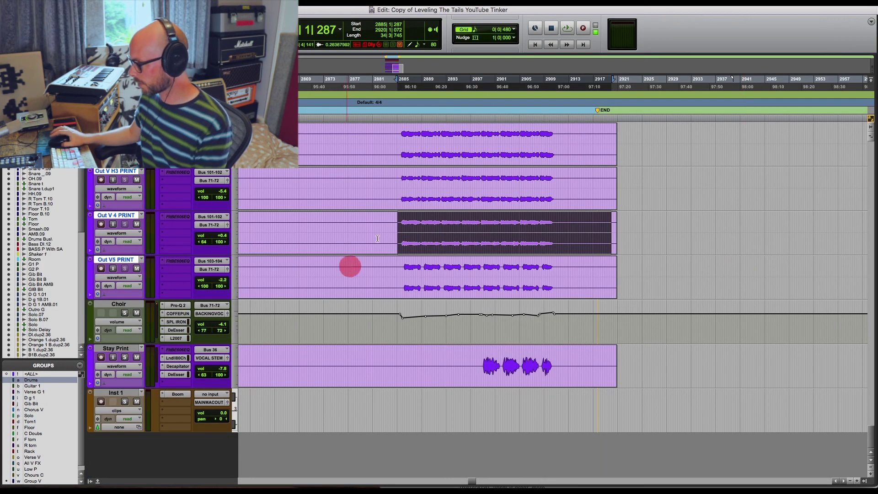
drag(392, 223, 613, 222)
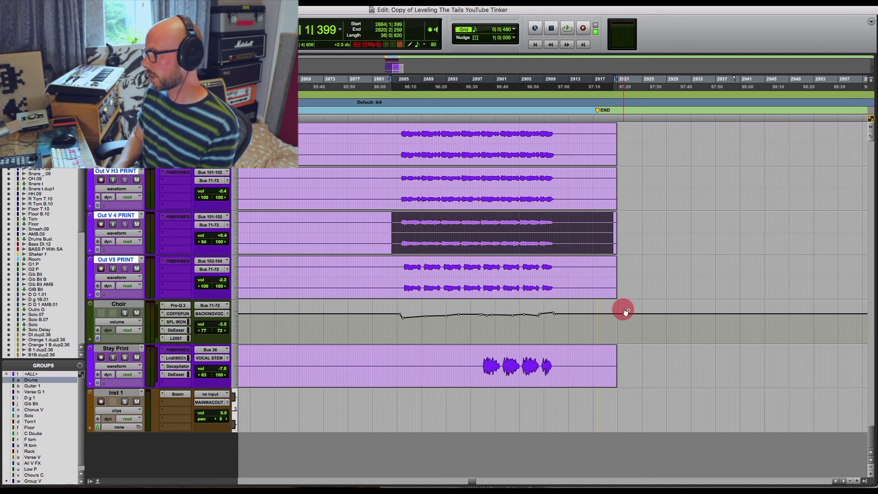
key(space)
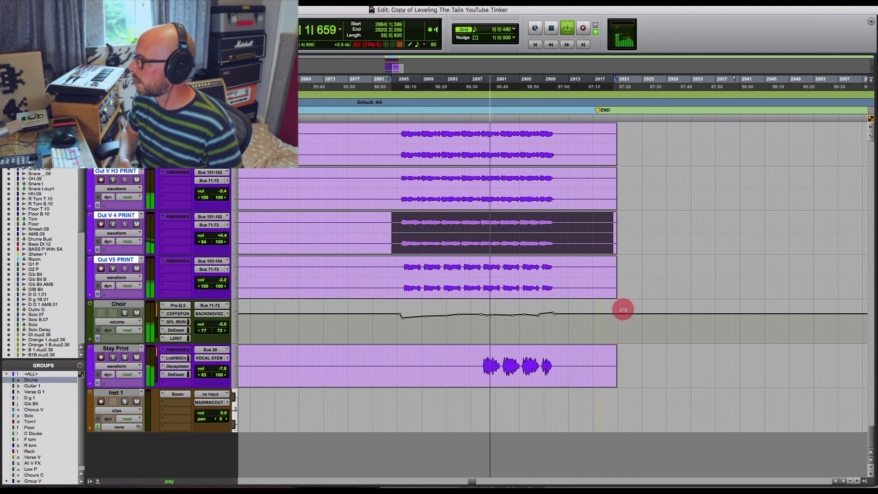
In the Mix window, readjust the Solo guitar track's fader during outro playback, and return to the Edit window
key(super+equal)
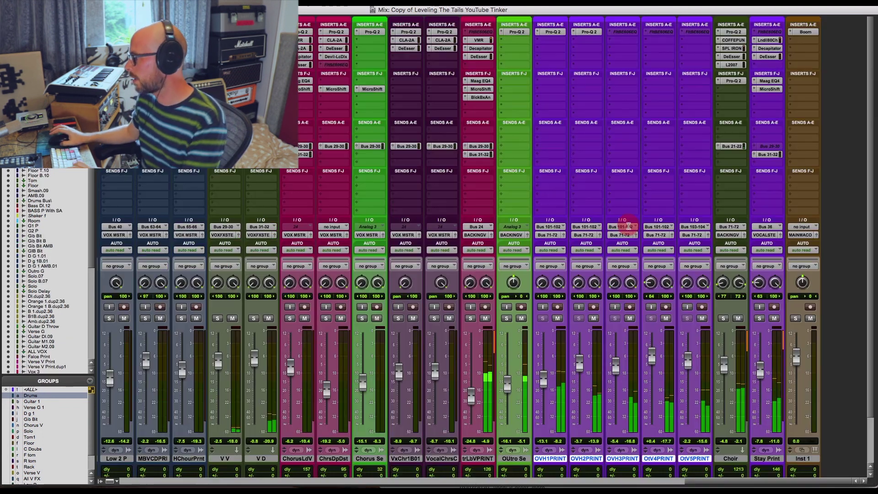
mouse_move(709, 481)
mouse_down()
mouse_move(718, 481)
mouse_move(485, 481)
mouse_move(417, 366)
mouse_move(297, 375)
mouse_up()
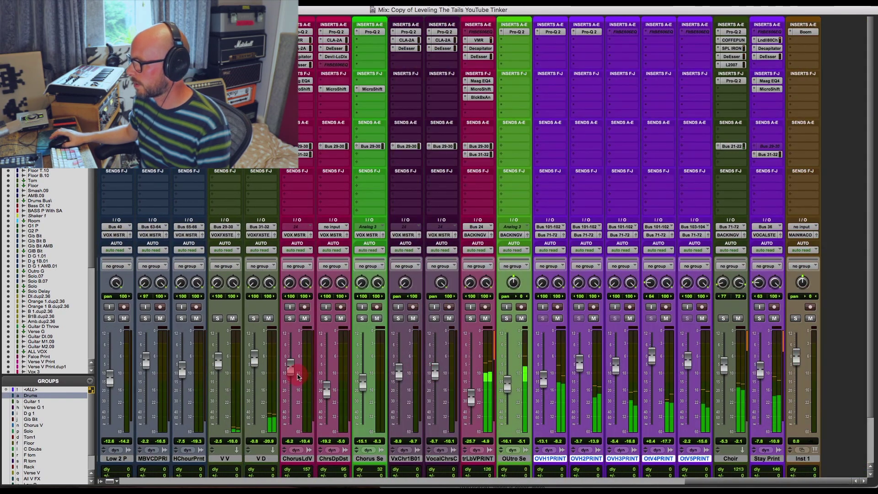
scroll(297, 375, left, 15)
click(528, 375)
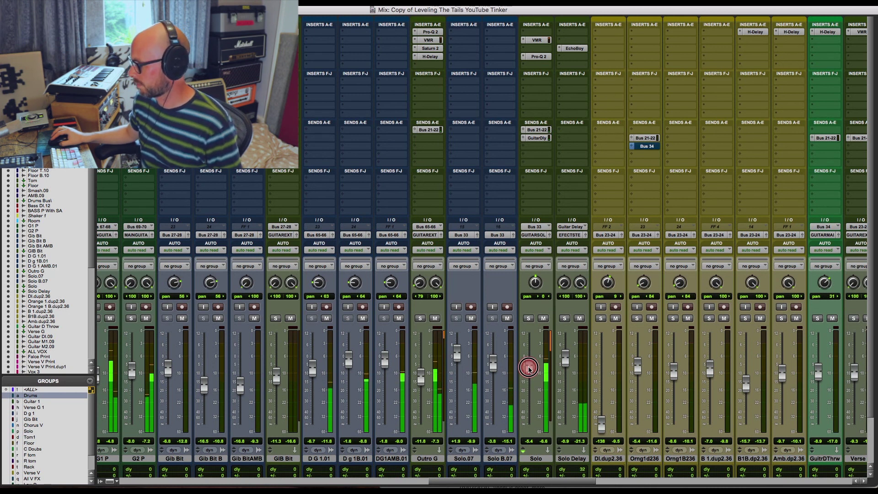
drag(528, 368, 485, 388)
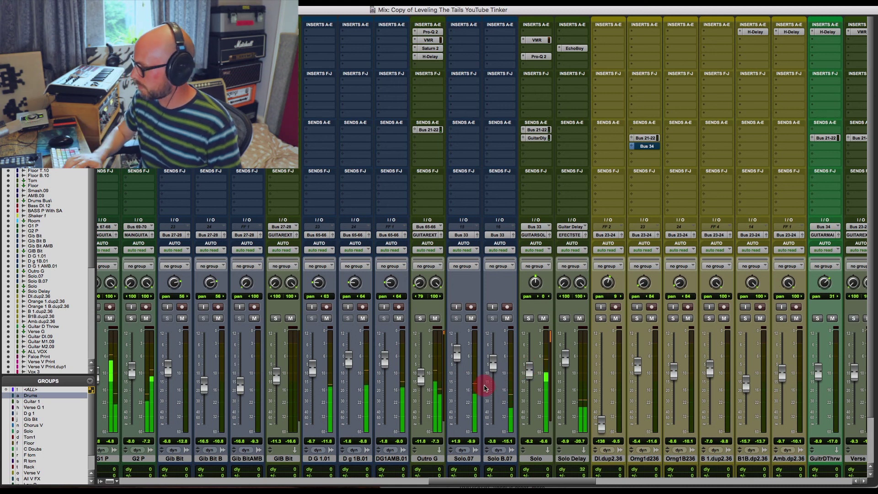
key(super+equal)
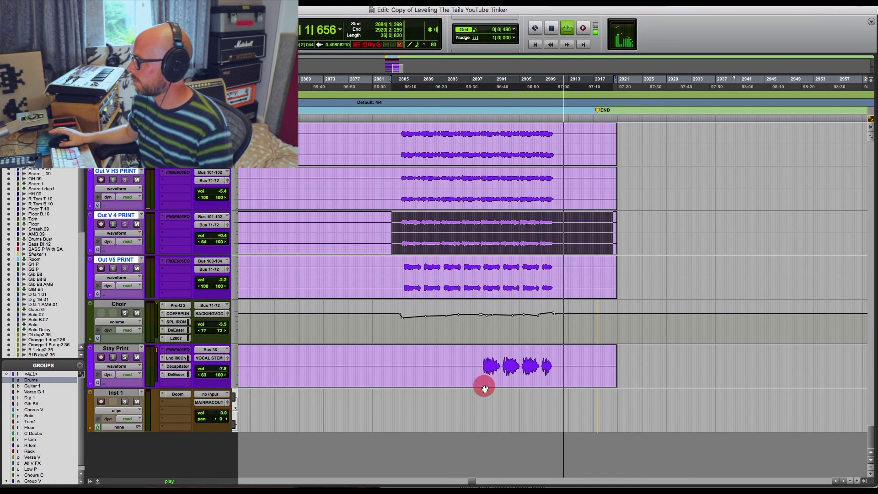